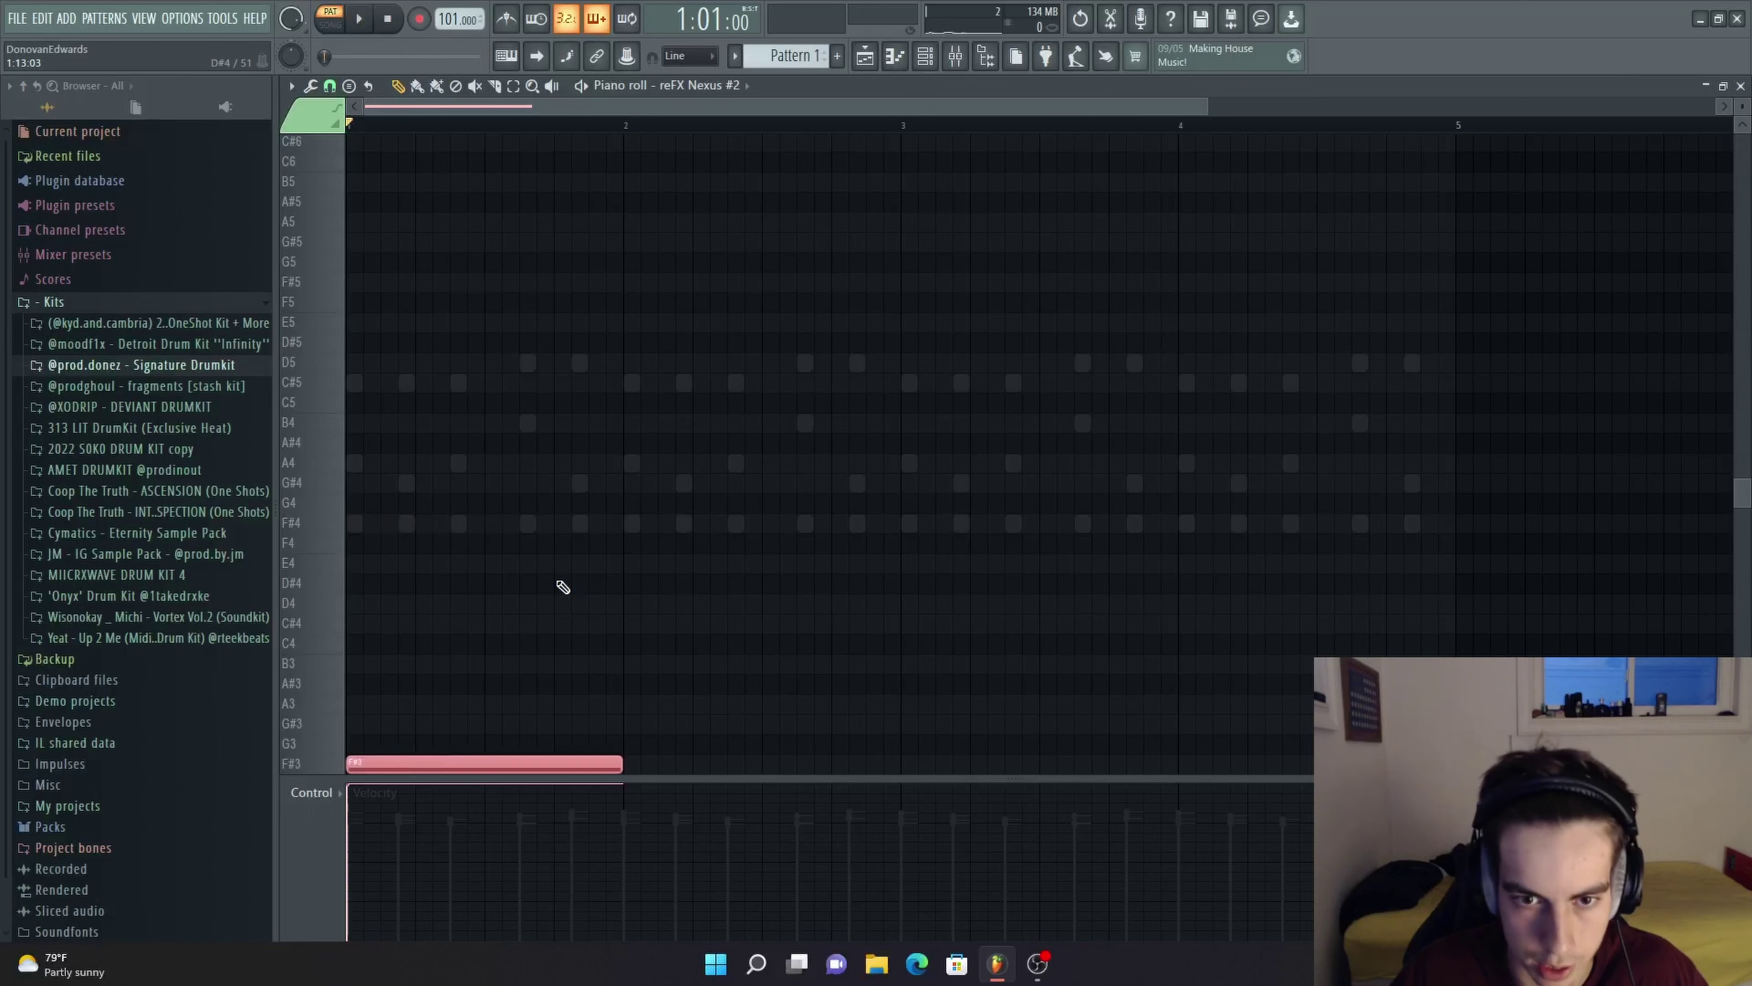
# Lower the one-bar bass note an octave to F#2 and repeat it to fill four bars
pyautogui.hotkey('ctrl', 'Down')
pyautogui.scroll(-4, 665, 559)
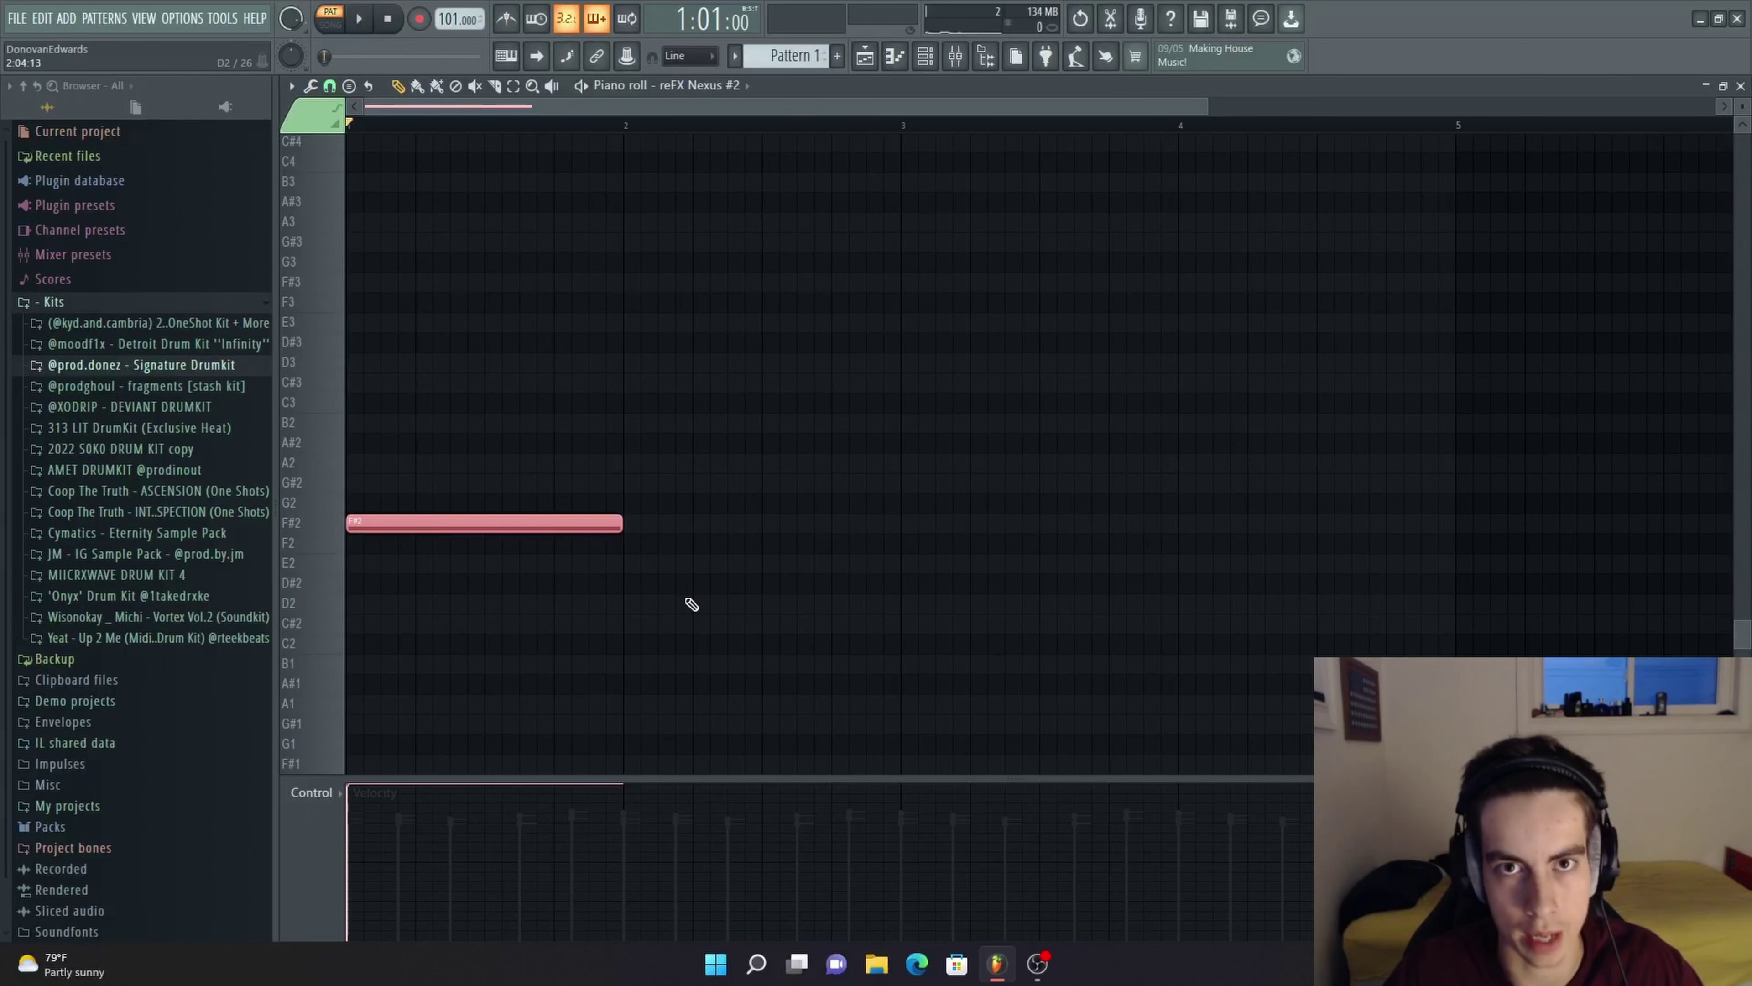
pyautogui.hotkey('ctrl', 'b')
pyautogui.hotkey('ctrl', 'b')
pyautogui.hotkey('ctrl', 'b')
pyautogui.hotkey('ctrl', 'd')
pyautogui.scroll(2, 708, 618)
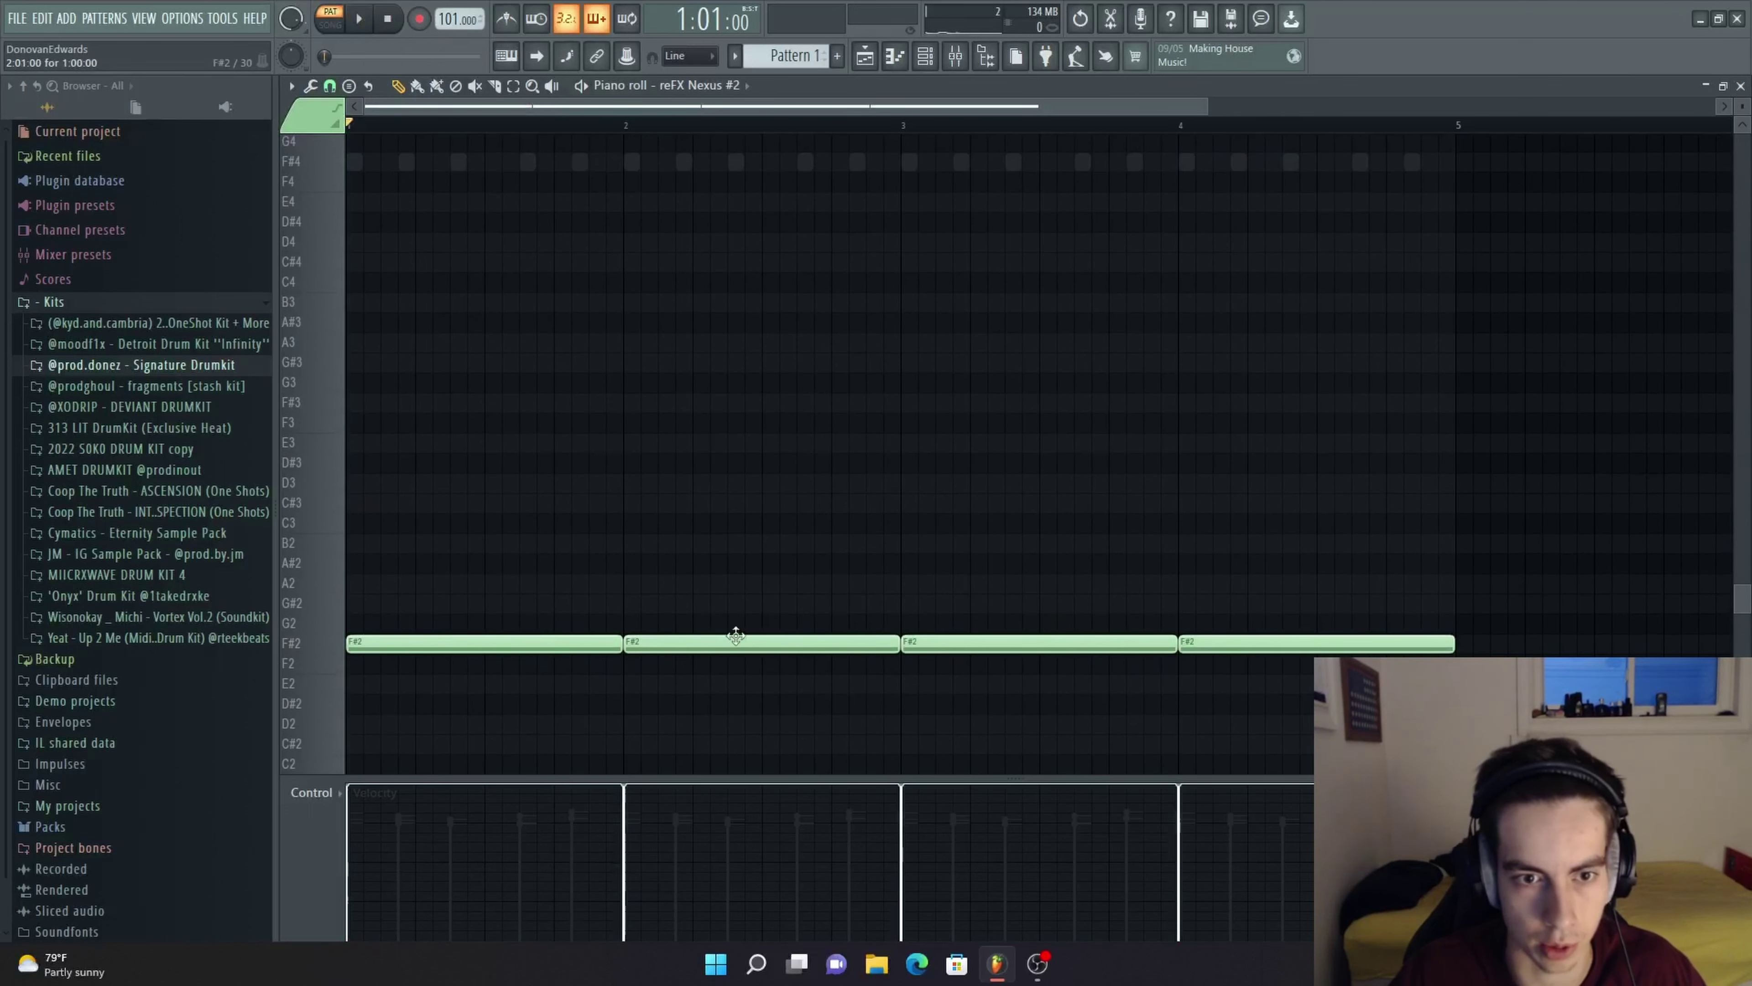
# Play back the pattern with the repeated bass notes and close the reFX Nexus #2 piano roll
pyautogui.press('space')
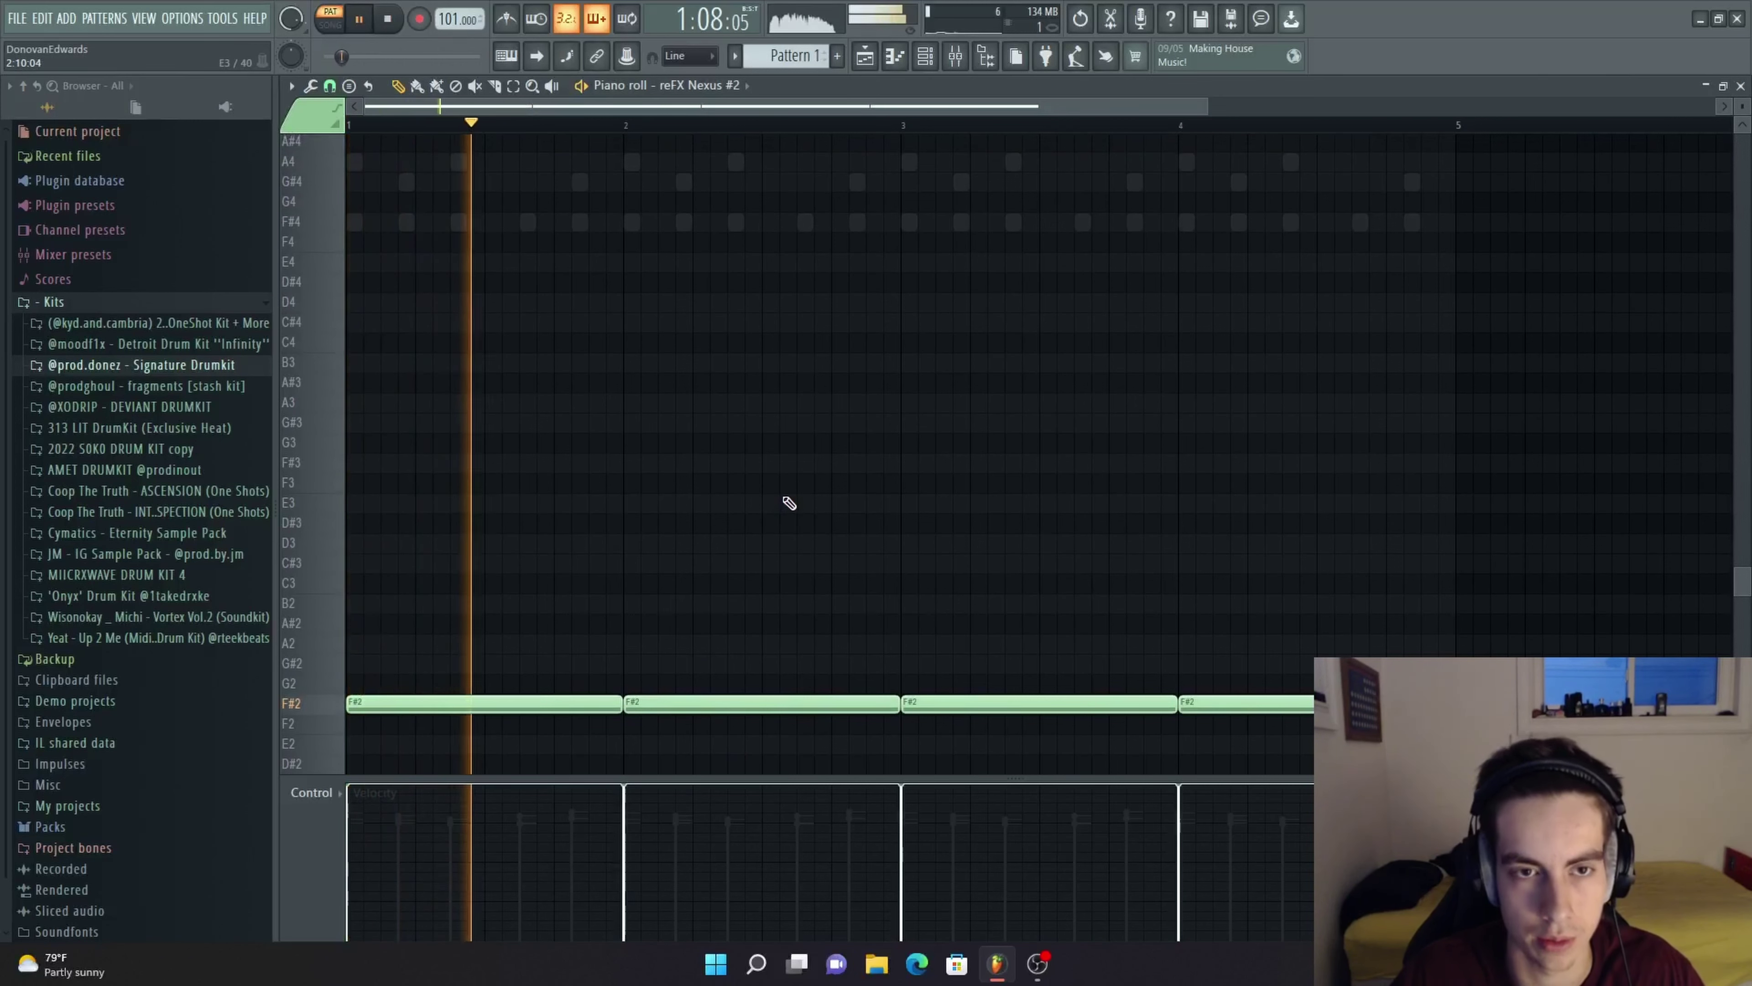
pyautogui.scroll(2, 1643, 183)
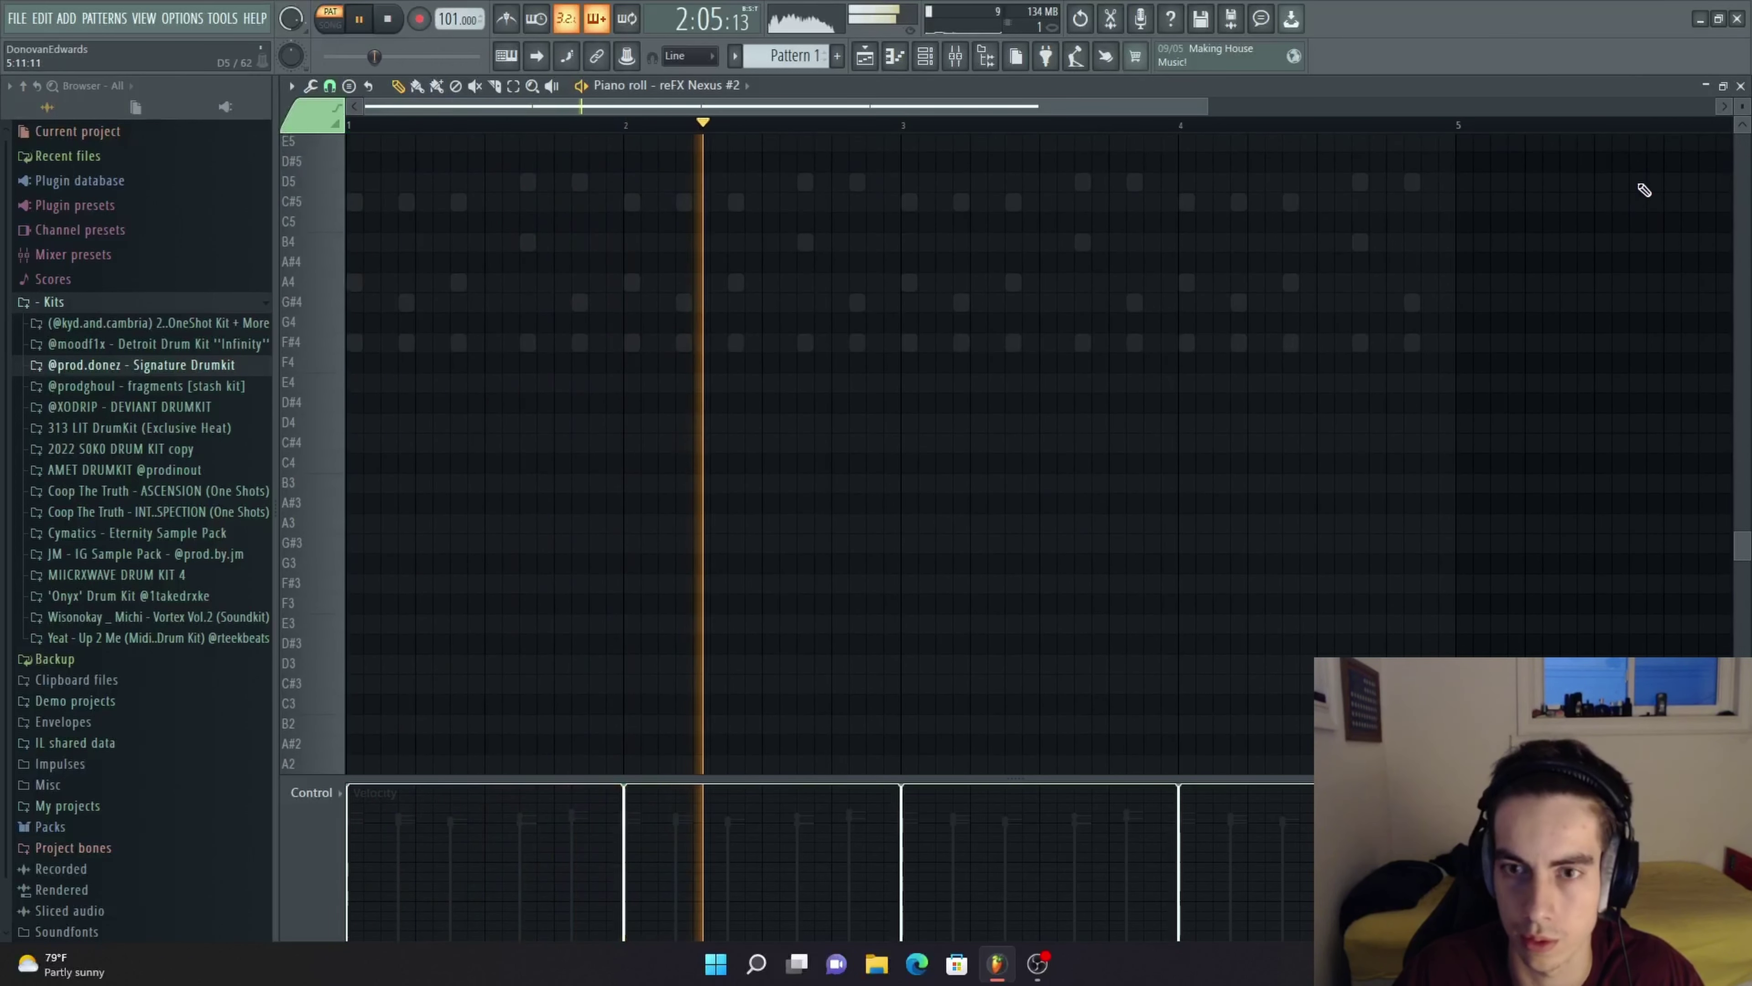
pyautogui.click(1741, 85)
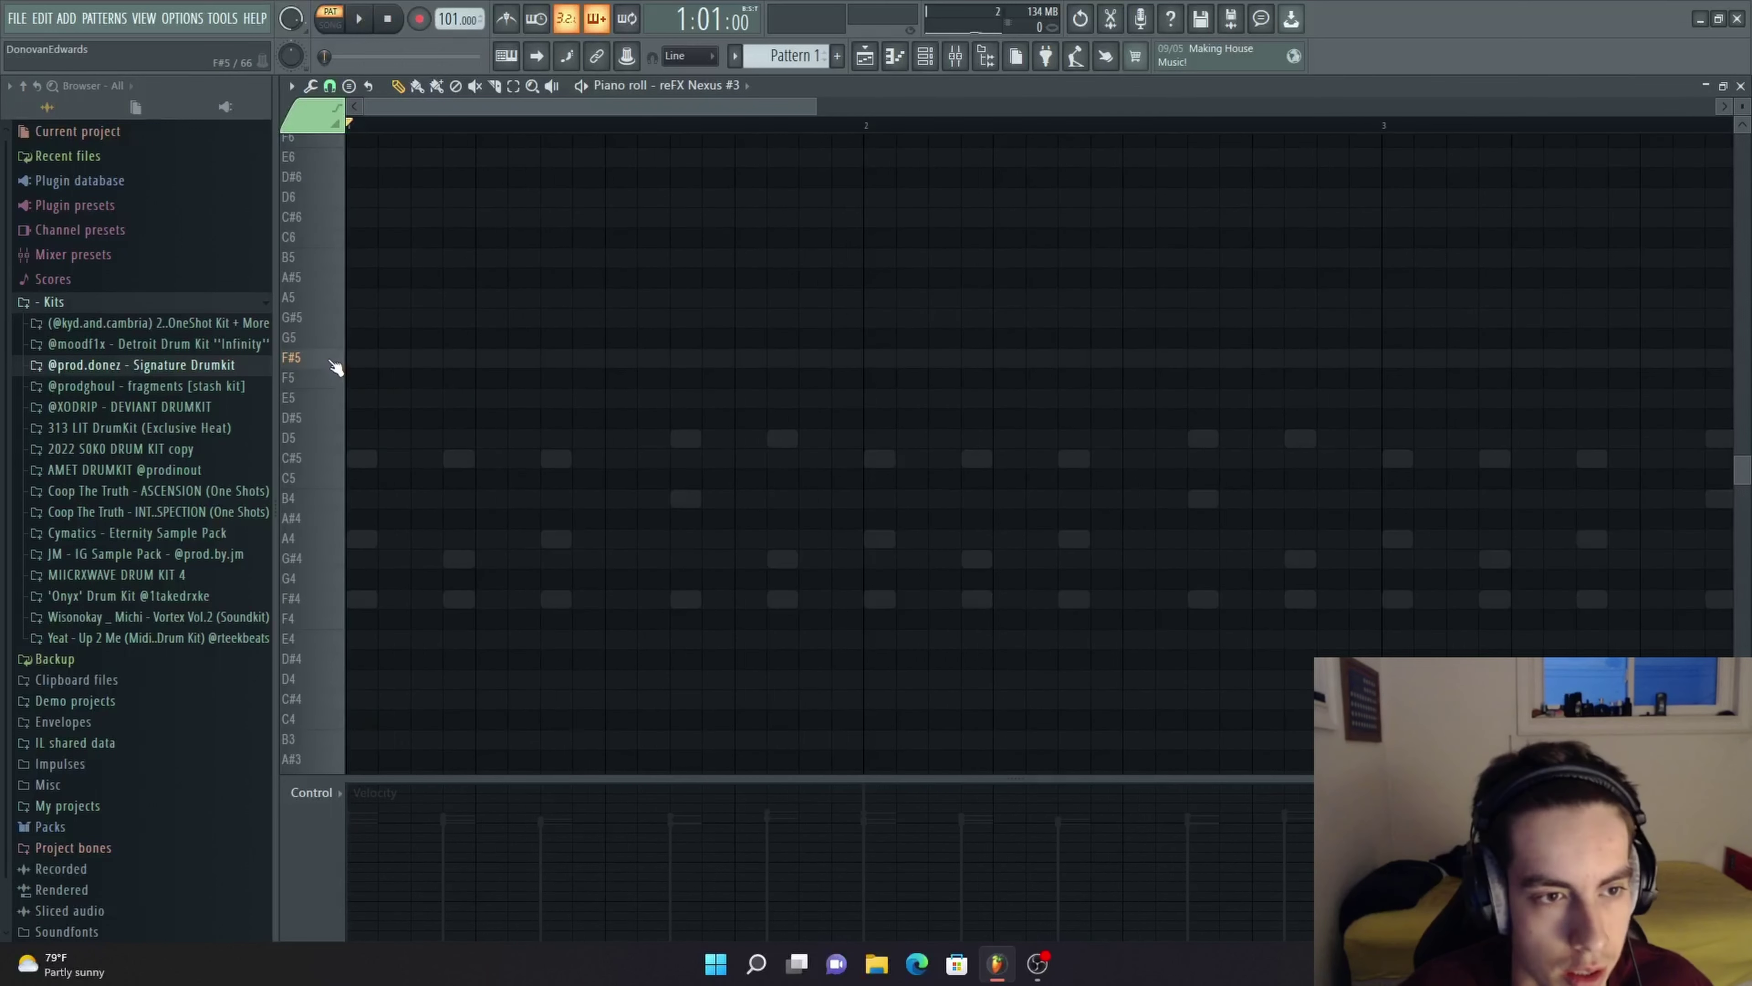
# Audition piano keys around F#5 for the reFX Nexus #3 melody
pyautogui.click(334, 362)
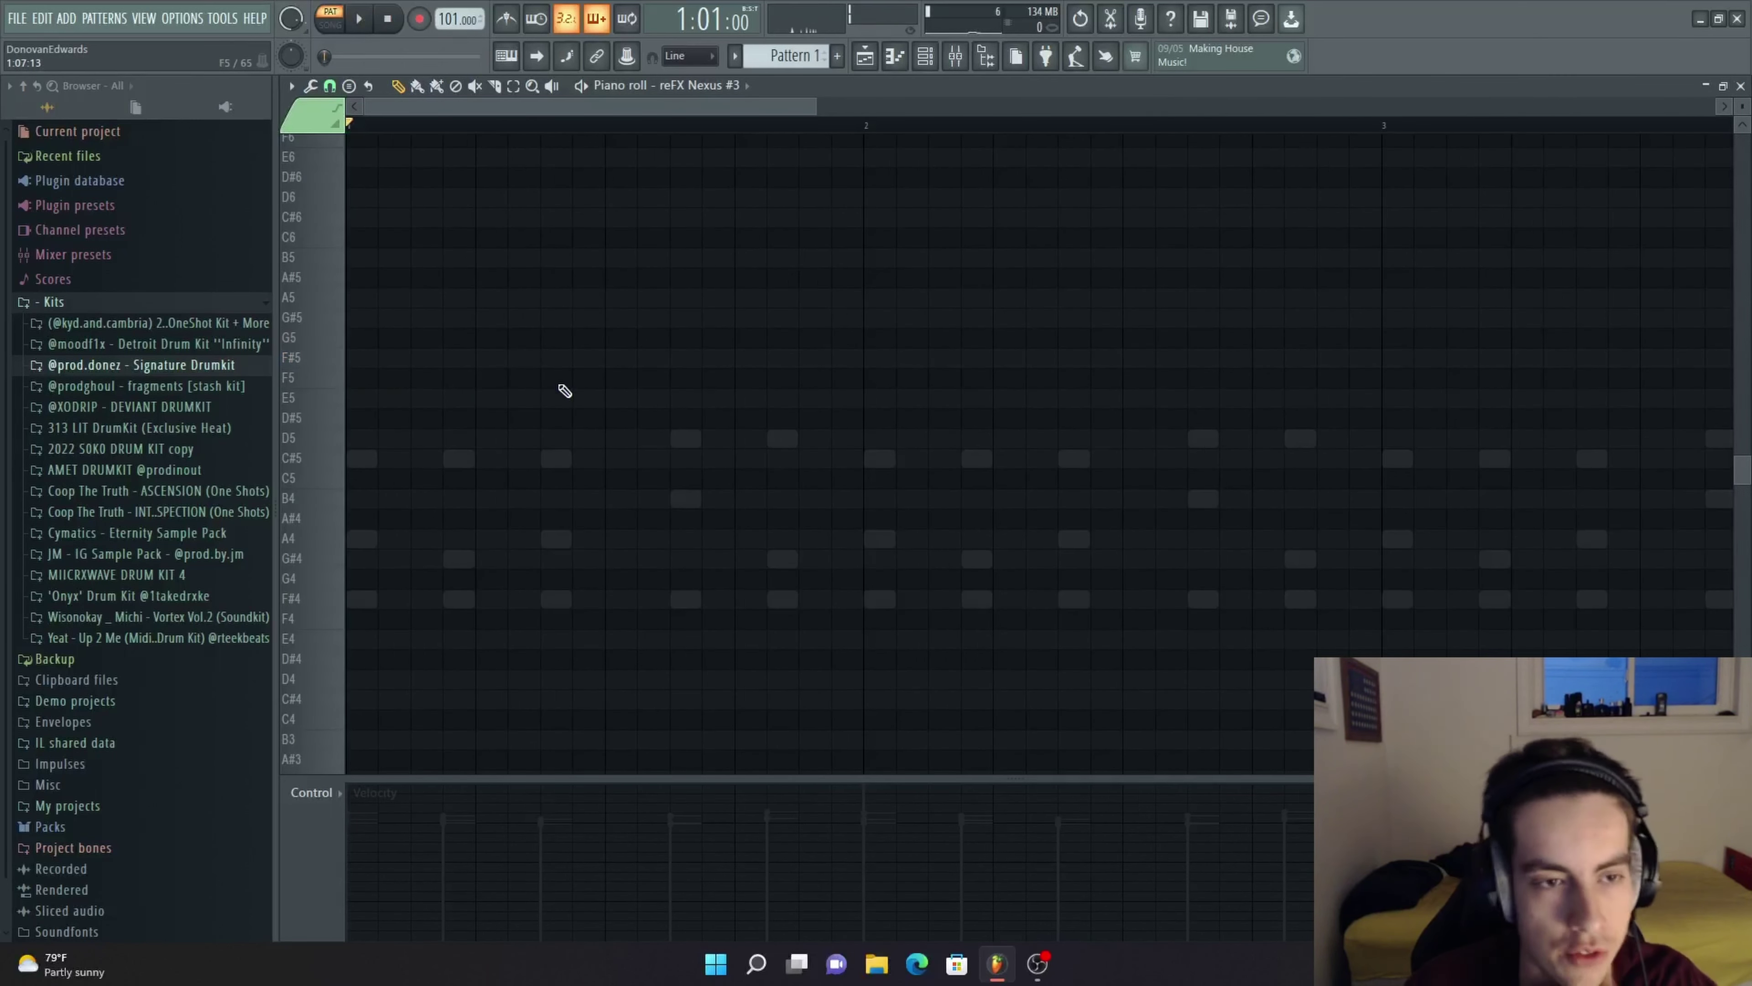
pyautogui.click(335, 362)
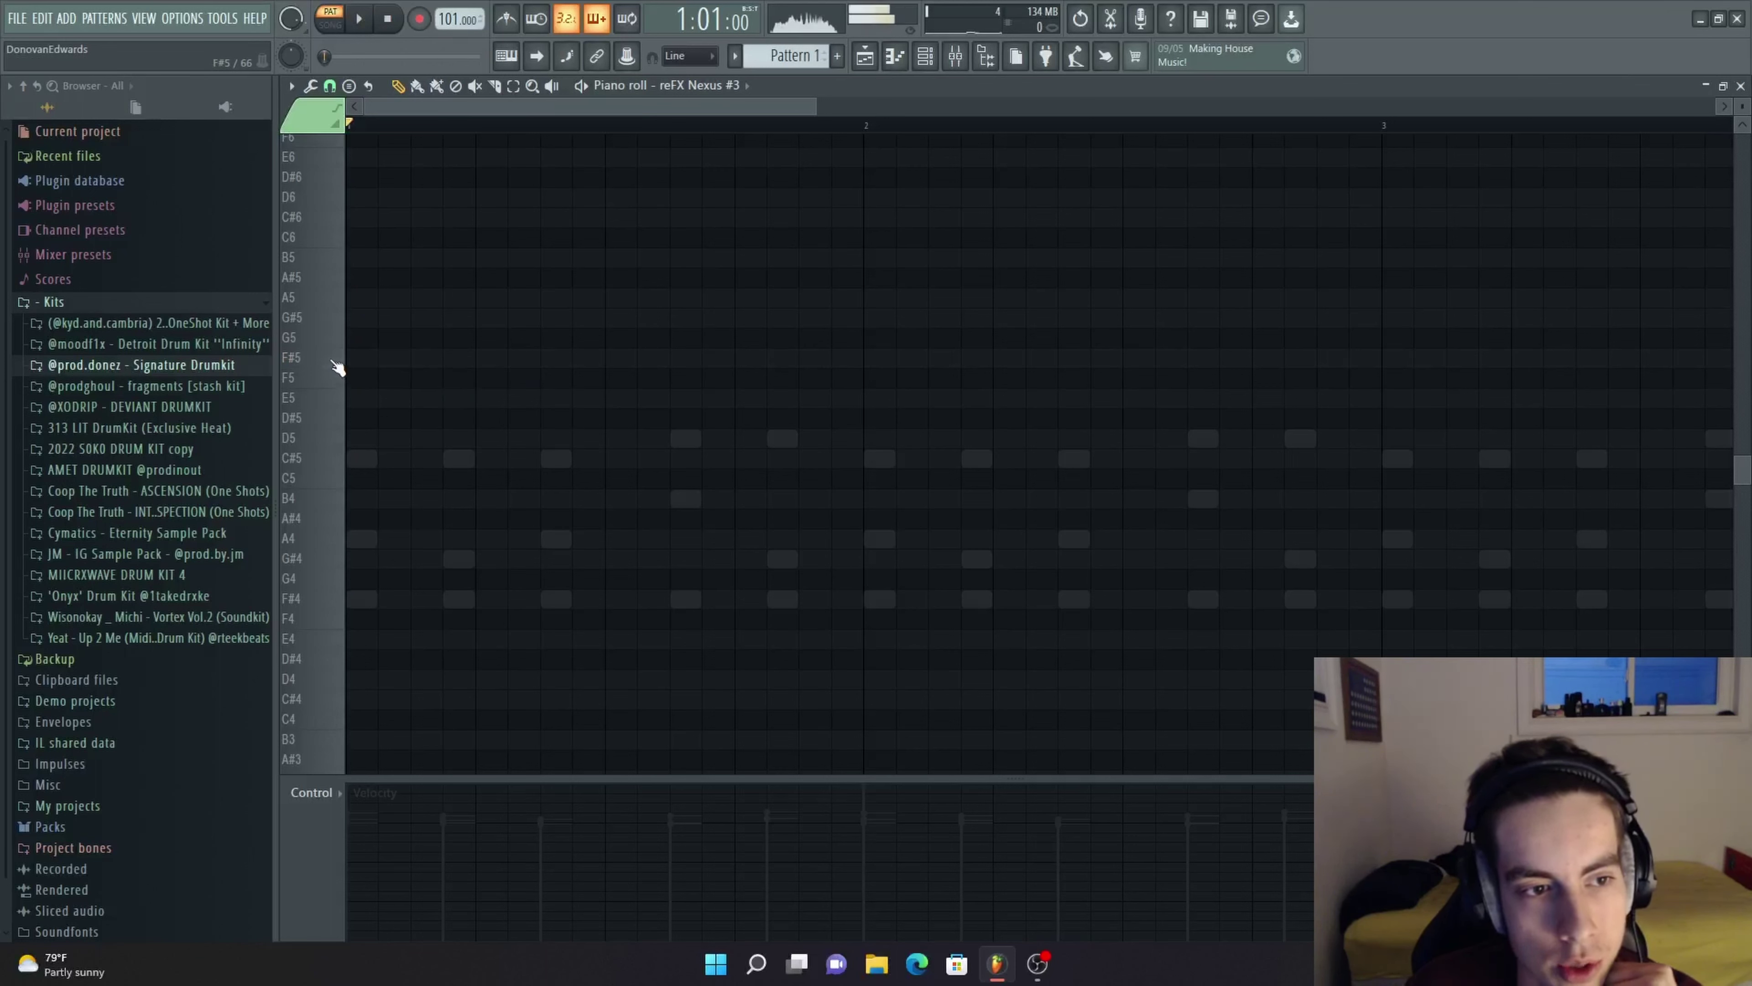
pyautogui.click(339, 324)
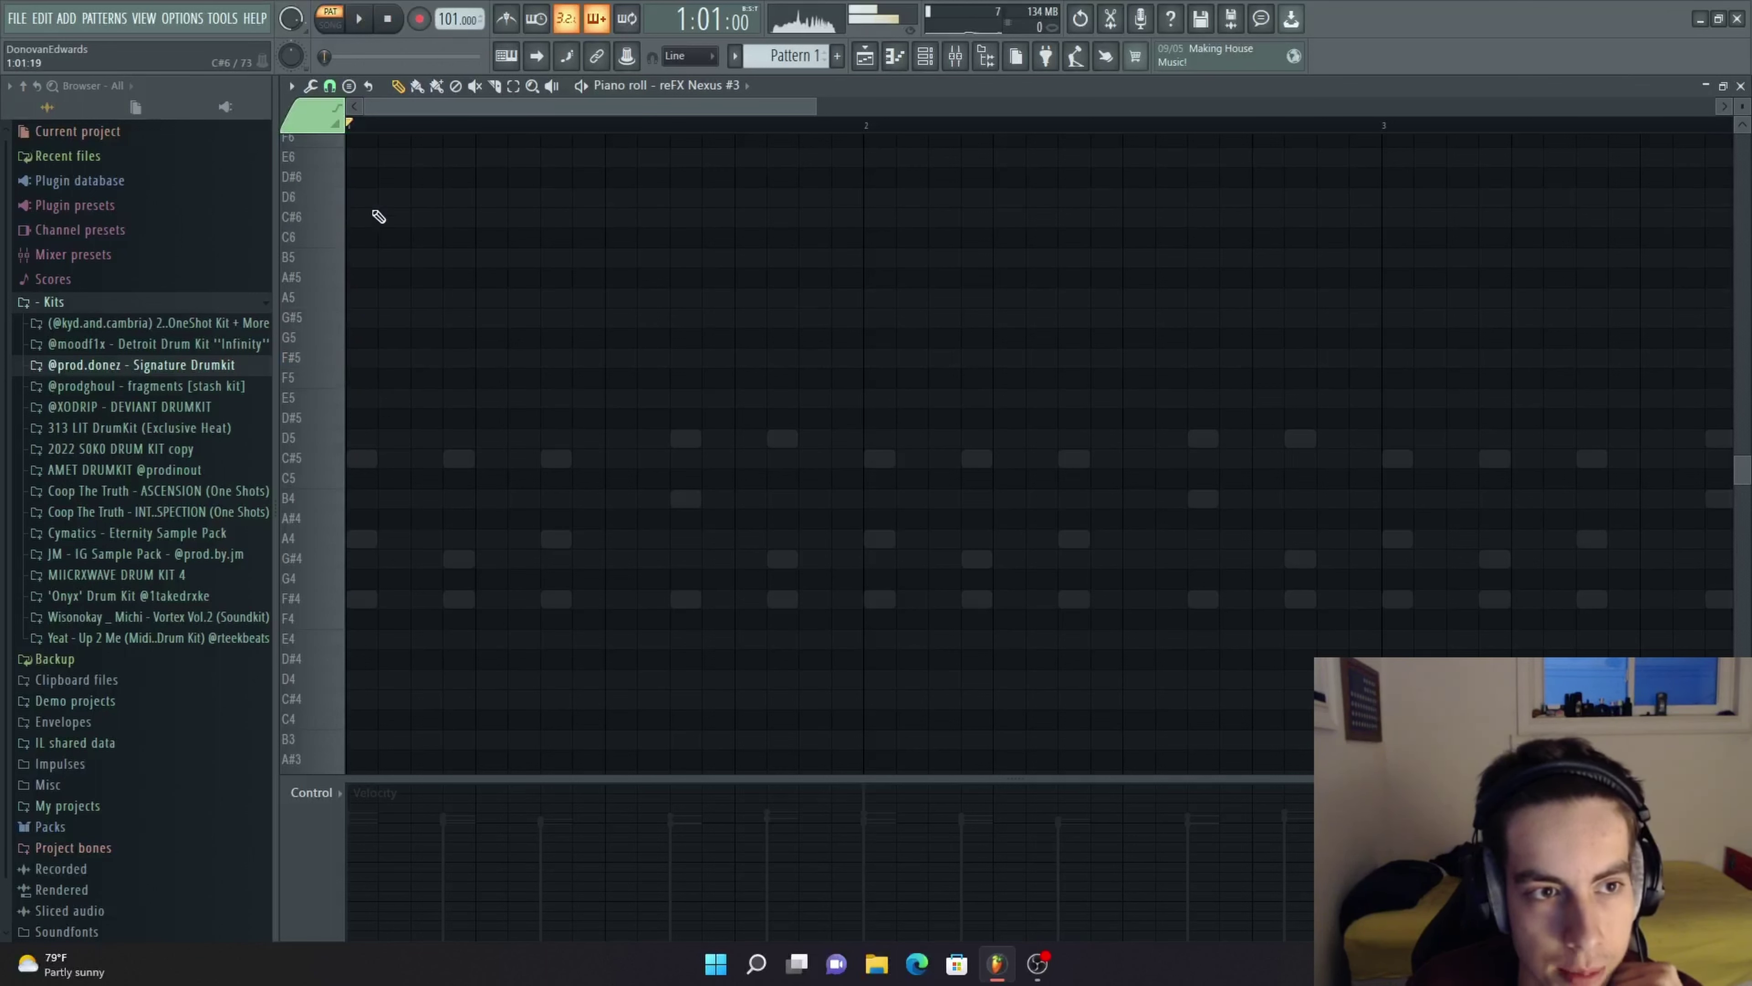
# Start the reFX Nexus #3 melody at bar 1 with consecutive one-step notes F#5, A5, G#5 and A5
pyautogui.scroll(4, 327, 605)
pyautogui.moveTo(414, 598); pyautogui.dragTo(354, 598)
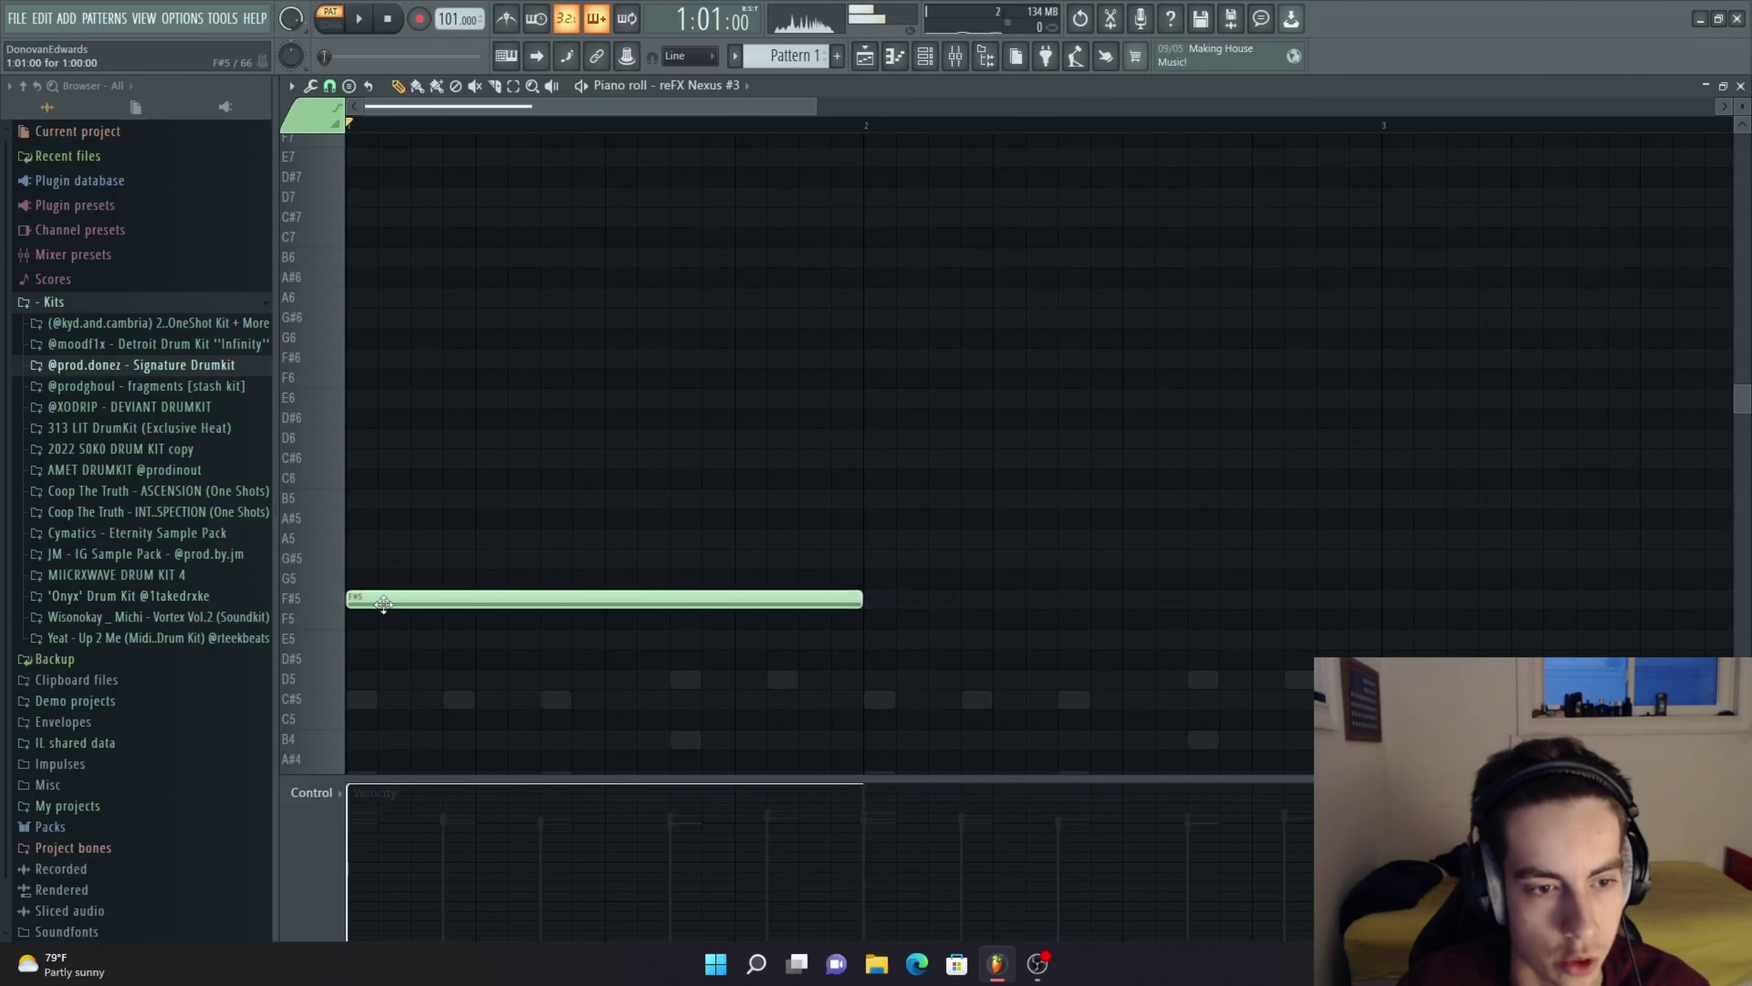
pyautogui.moveTo(845, 598); pyautogui.dragTo(300, 567)
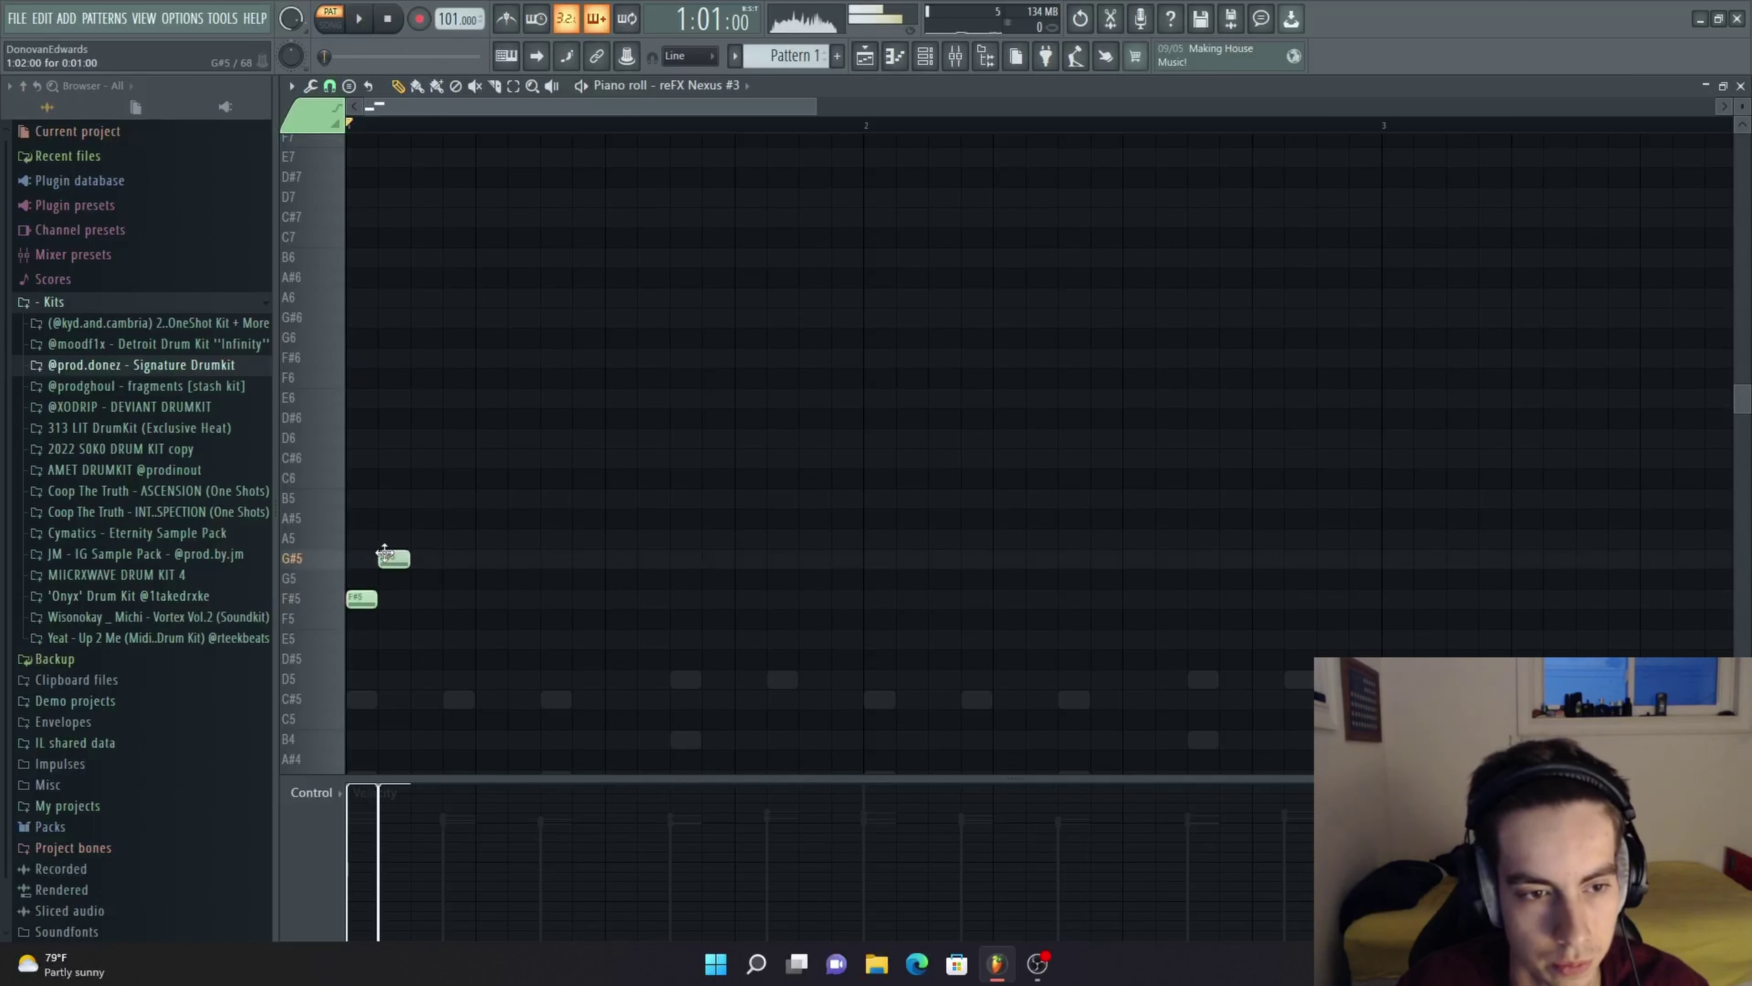
pyautogui.click(394, 538)
pyautogui.click(426, 558)
pyautogui.click(444, 539)
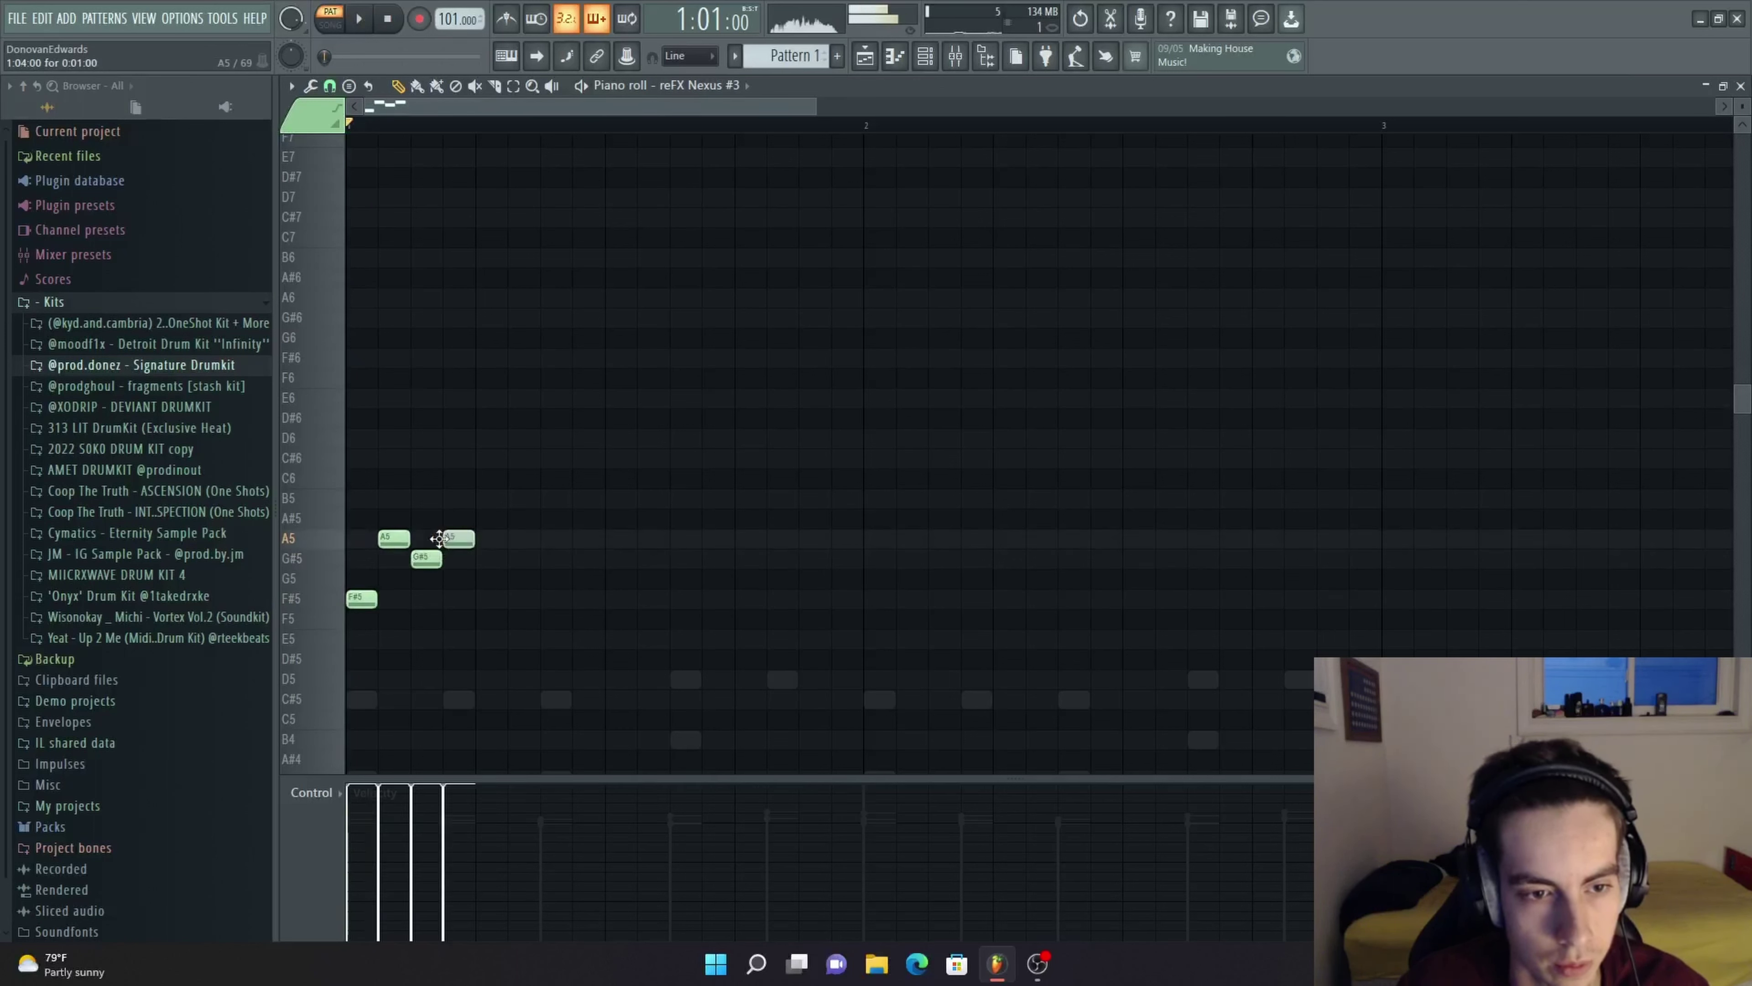
# Continue the melody with consecutive one-step notes F#5, D5, C#5 and F#5
pyautogui.click(489, 619)
pyautogui.rightClick(492, 618)
pyautogui.click(493, 599)
pyautogui.click(524, 679)
pyautogui.click(556, 700)
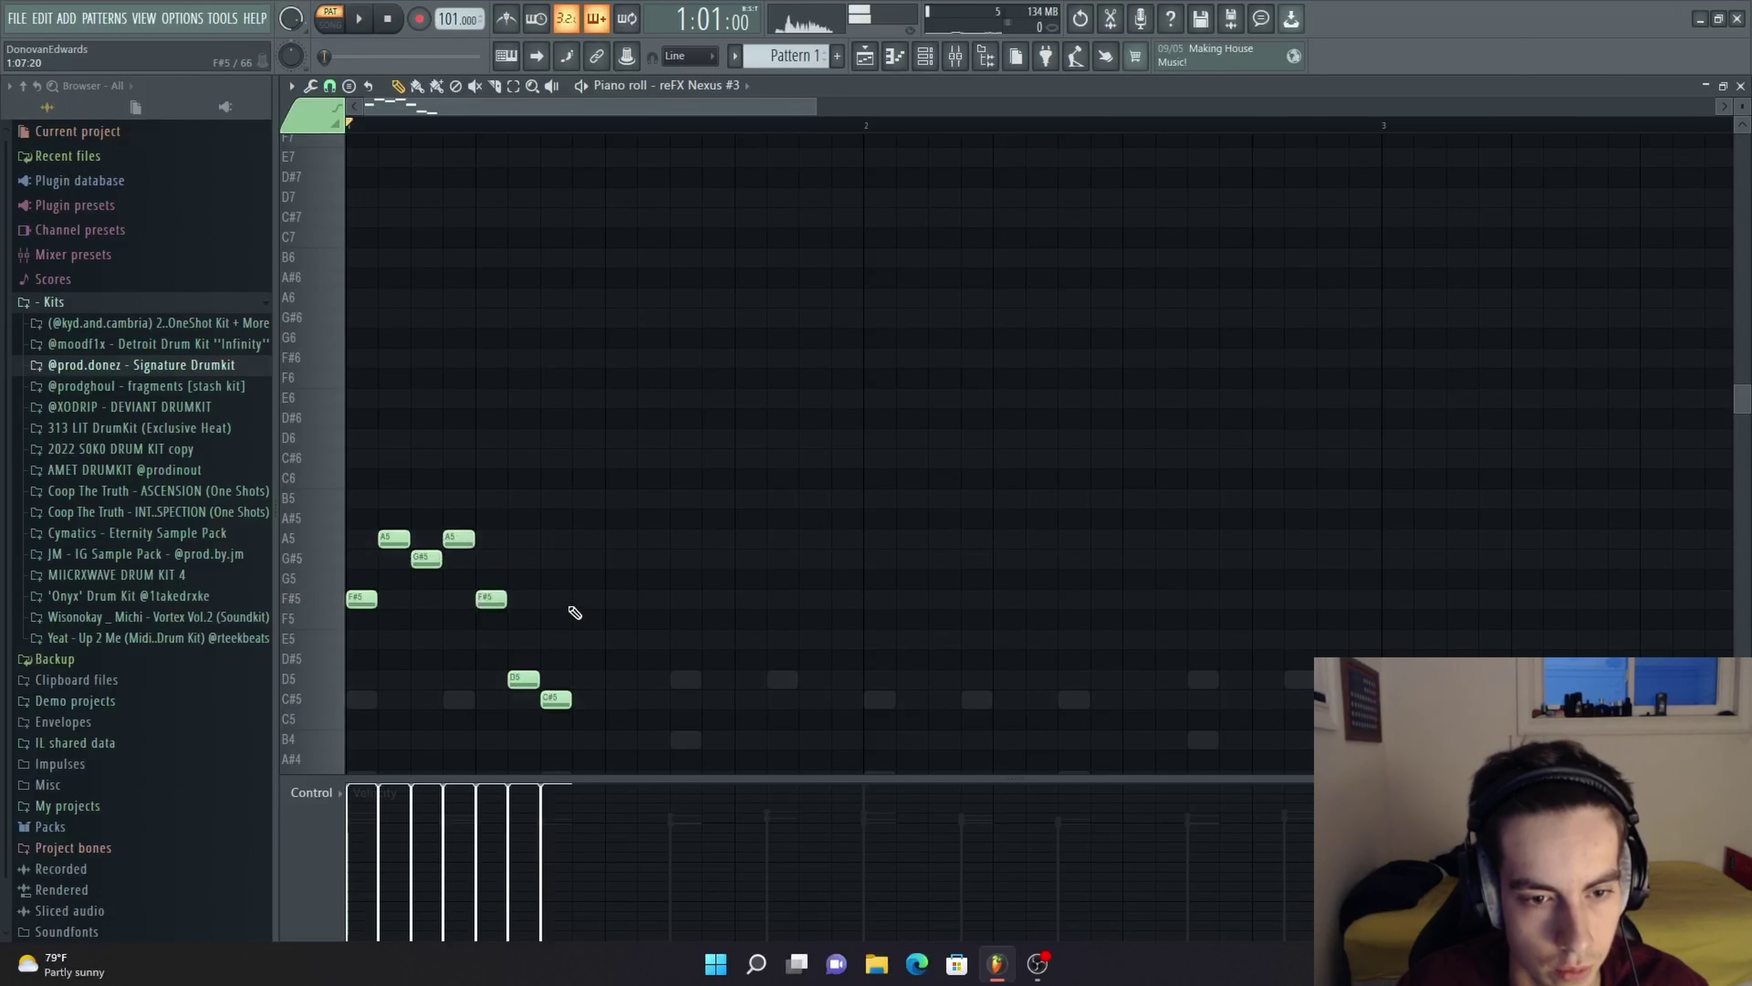
pyautogui.click(588, 600)
# Randomize the velocities of all eight melody notes and play back the phrase
pyautogui.scroll(-3, 641, 597)
pyautogui.moveTo(349, 350); pyautogui.dragTo(624, 656)
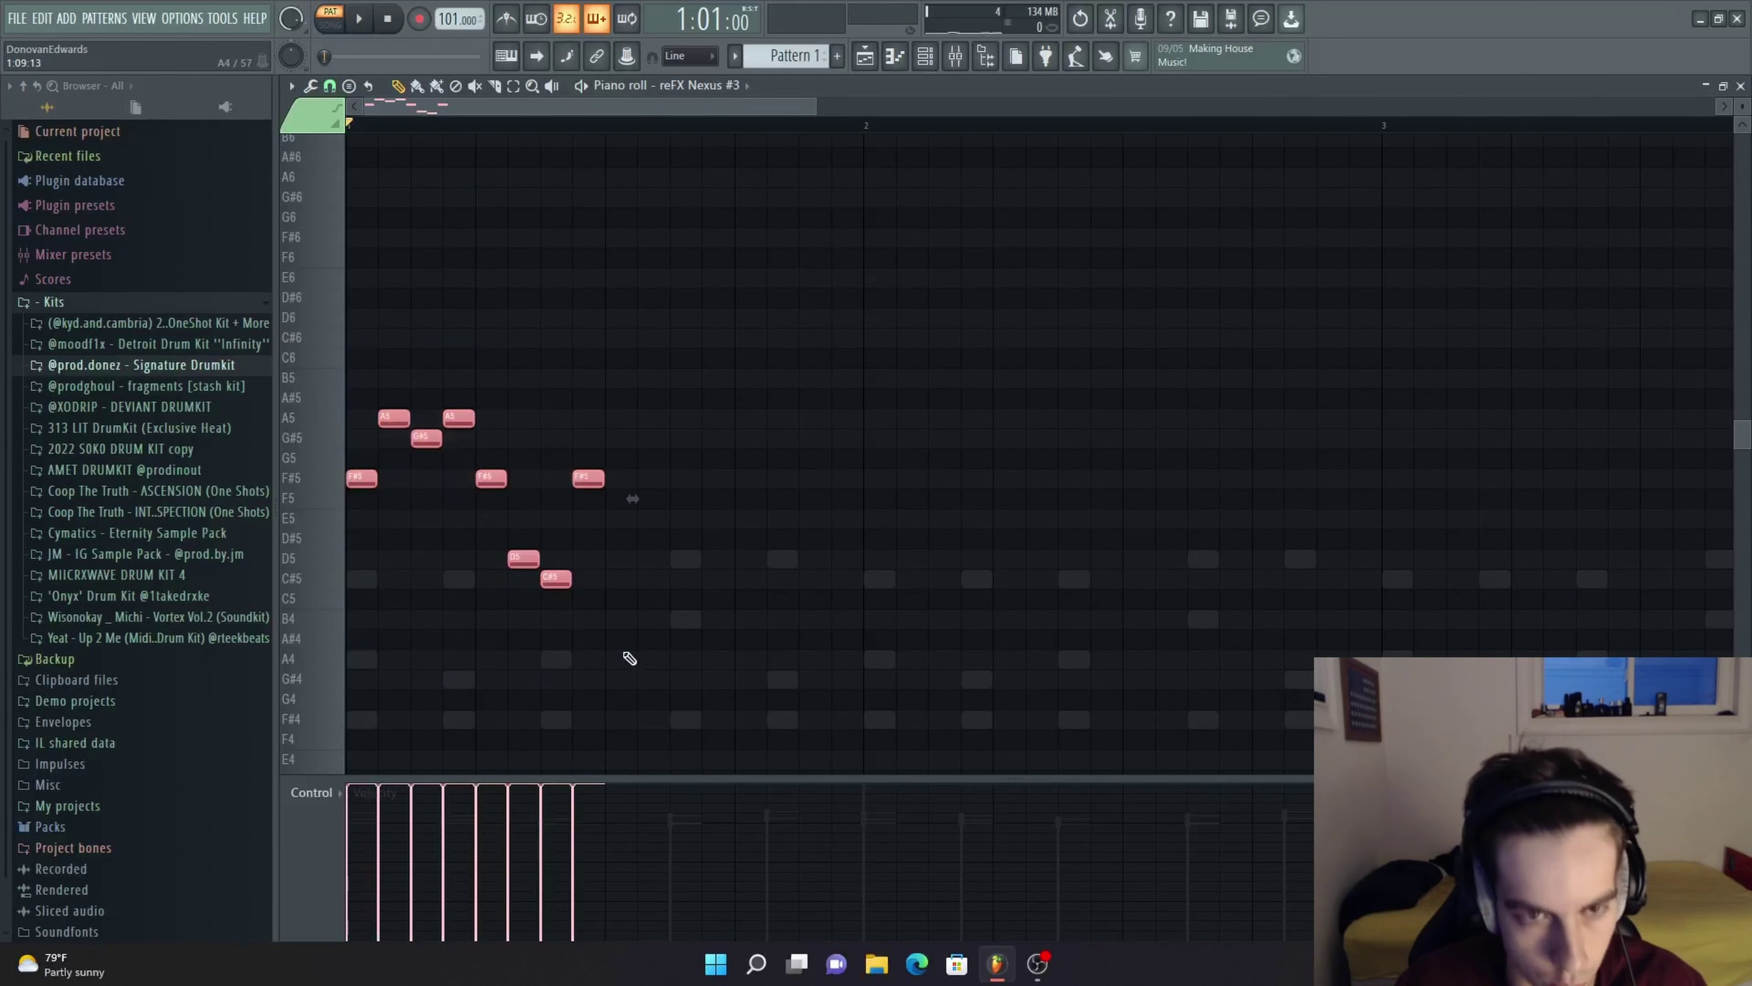
pyautogui.hotkey('alt', 'r')
pyautogui.click(974, 552)
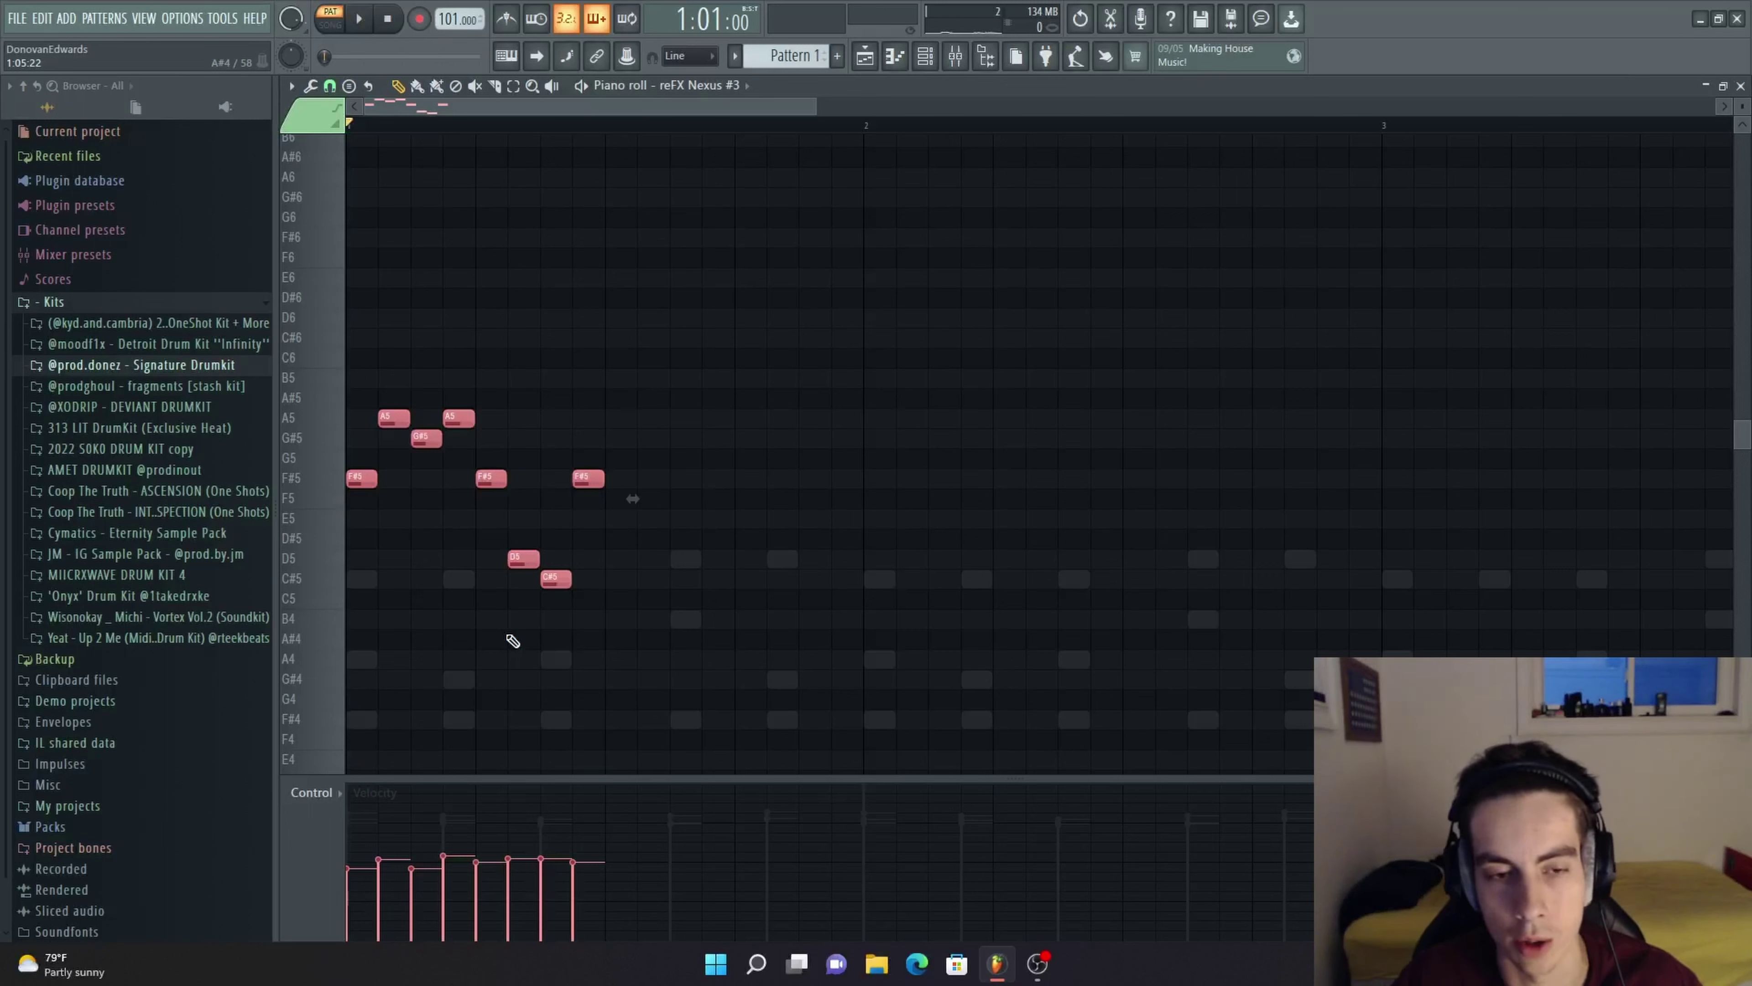
pyautogui.press('space')
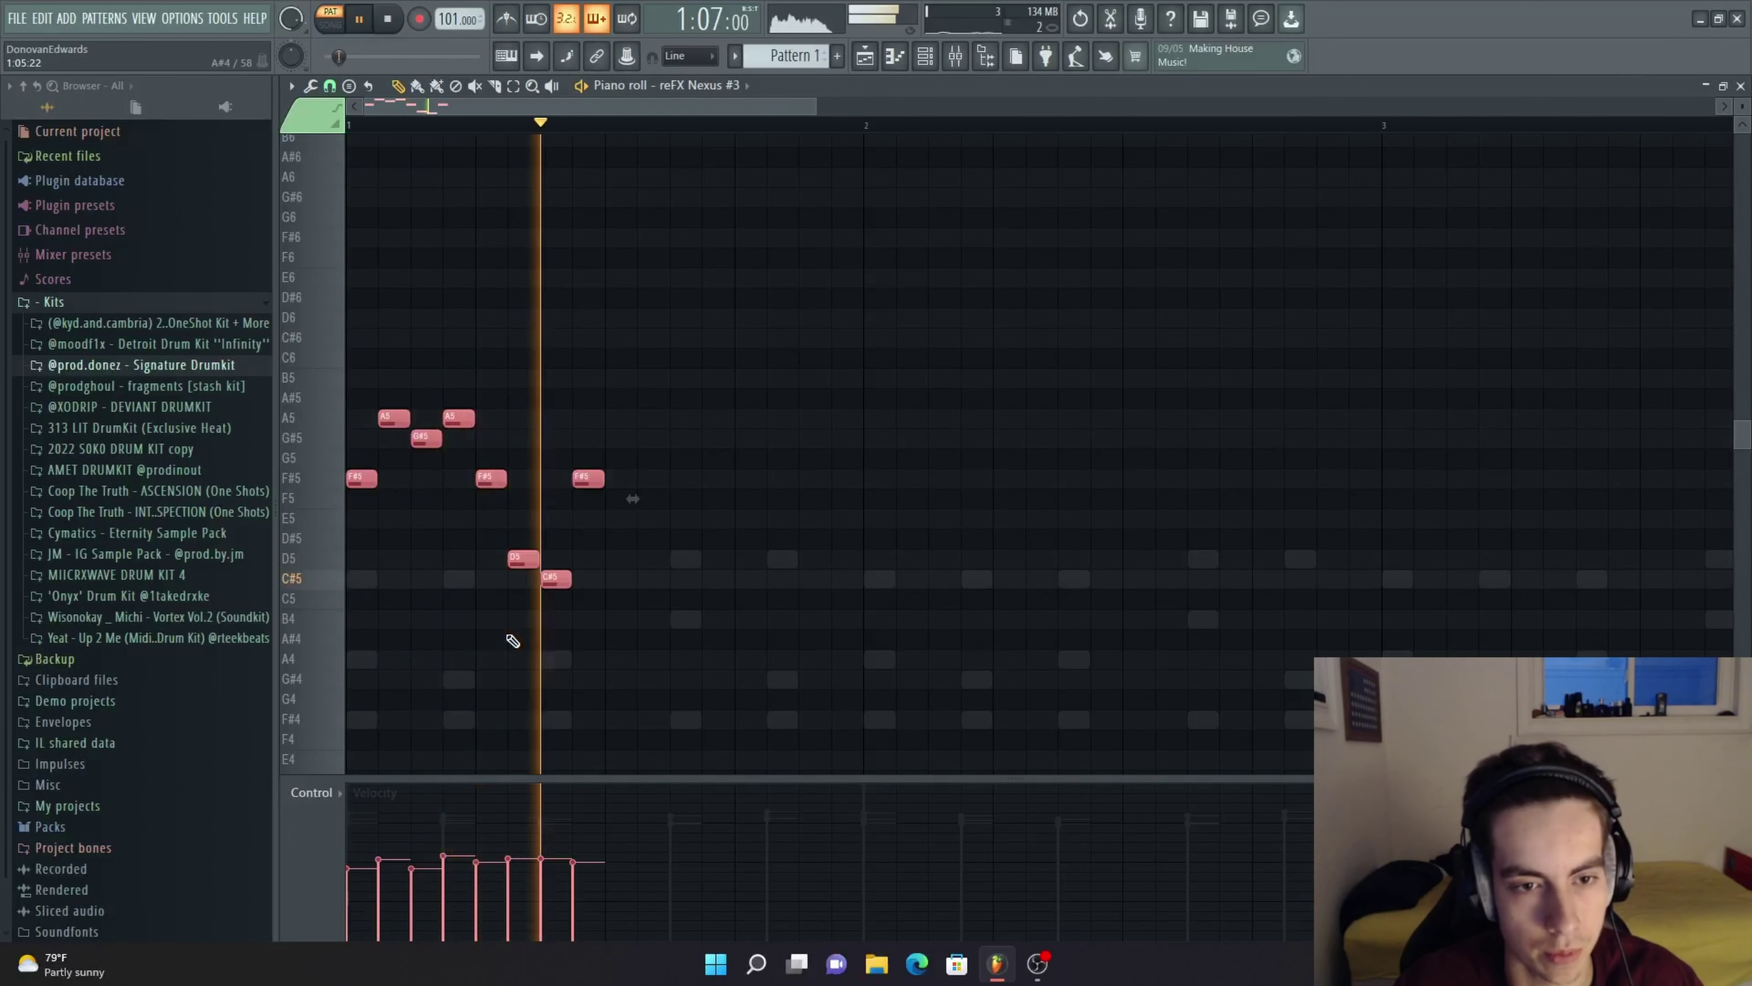
pyautogui.press('space')
pyautogui.keyDown('ctrl'); pyautogui.click(864, 659); pyautogui.keyUp('ctrl')
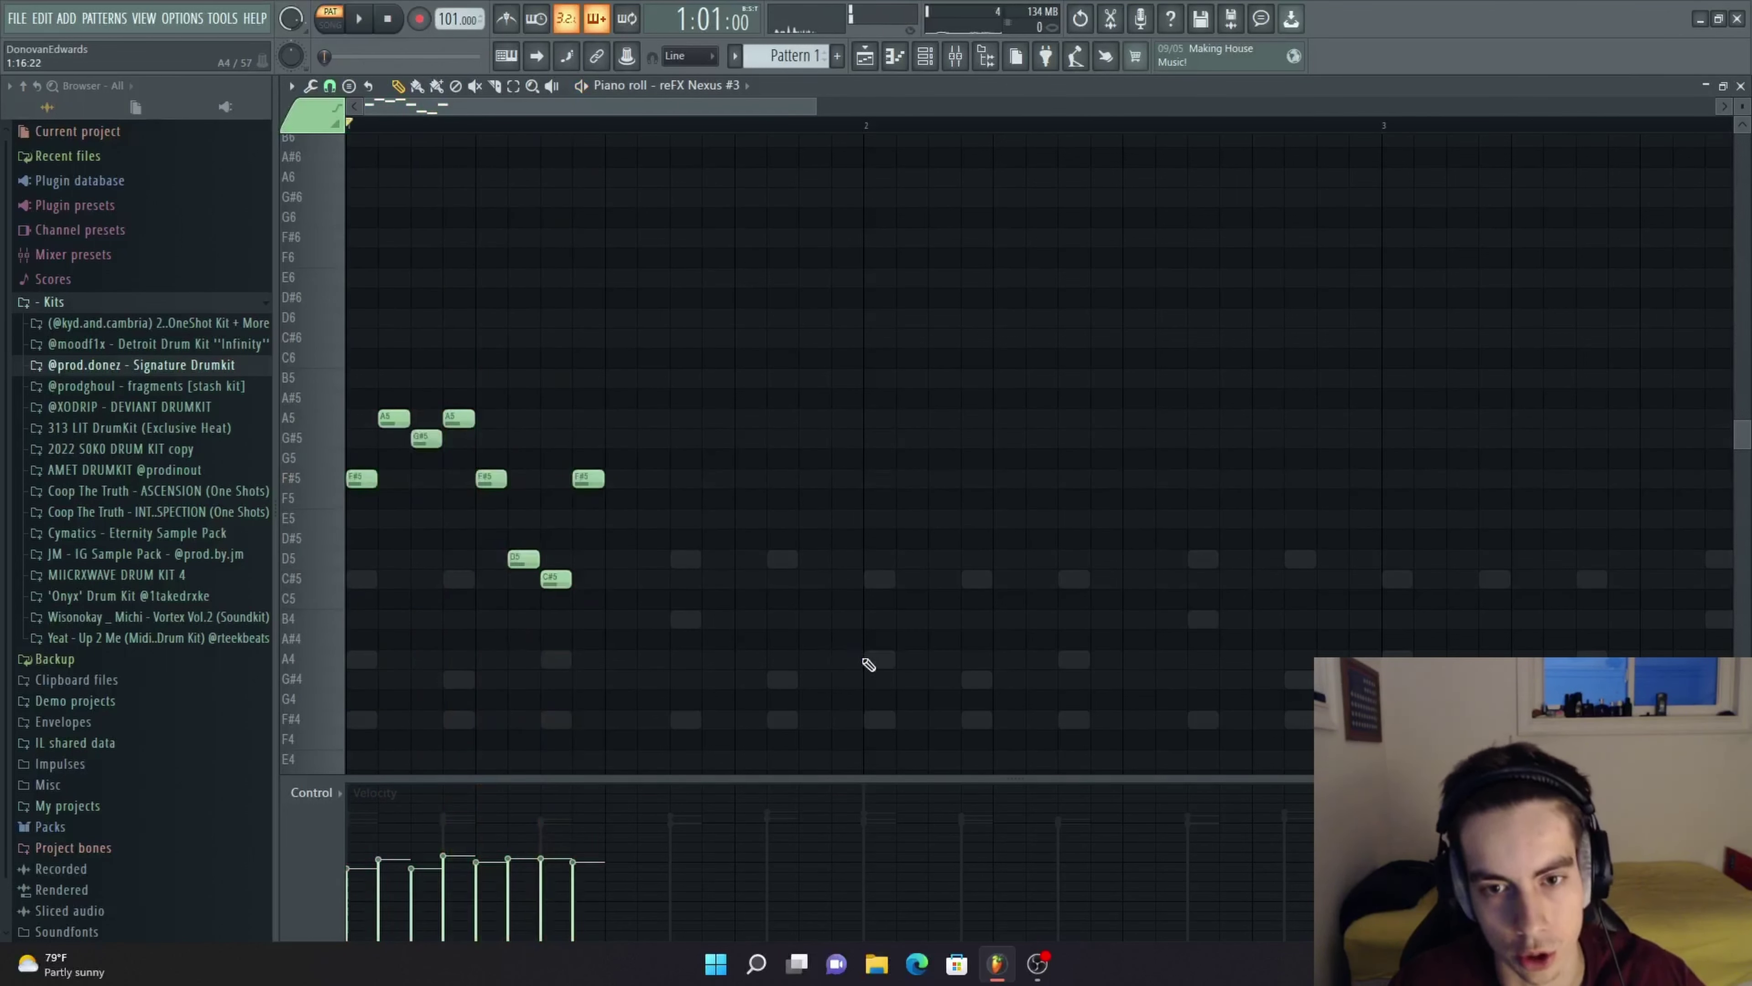
# Duplicate the eight-note melody phrase back to back until it fills four bars
pyautogui.moveTo(306, 366); pyautogui.dragTo(442, 648)
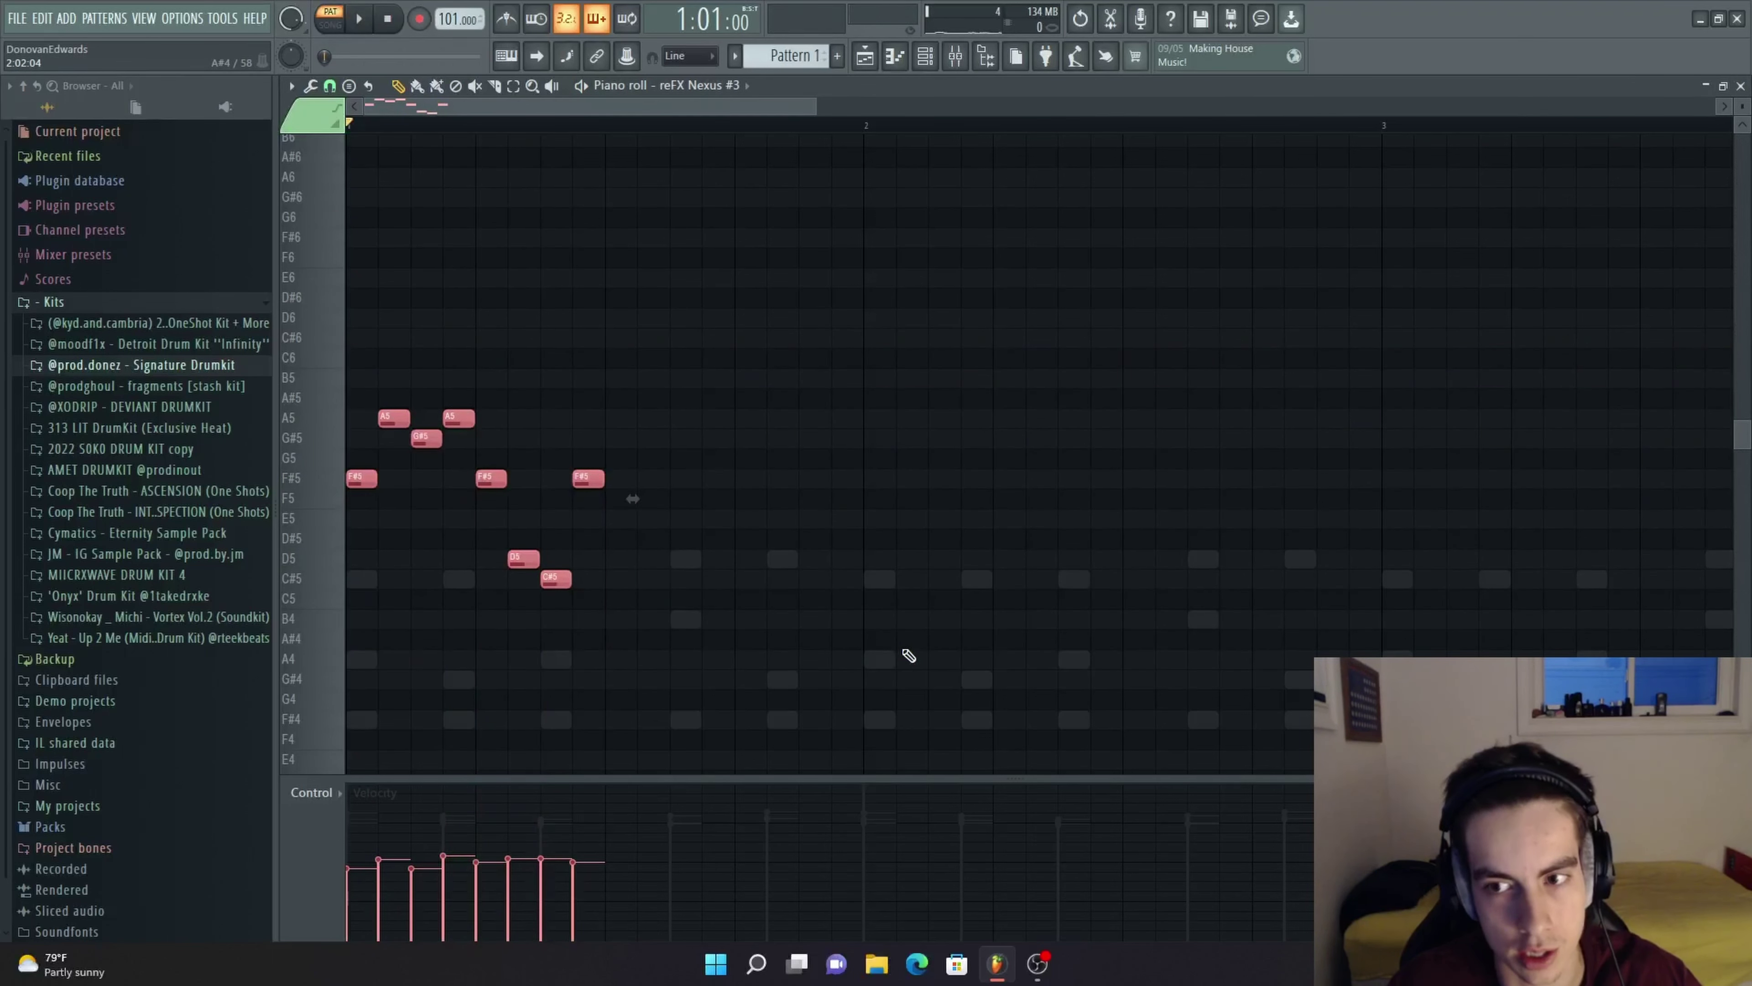
pyautogui.hotkey('ctrl', 'b')
pyautogui.hotkey('ctrl', 'b')
pyautogui.hotkey('ctrl', 'b')
pyautogui.hotkey('ctrl', 'b')
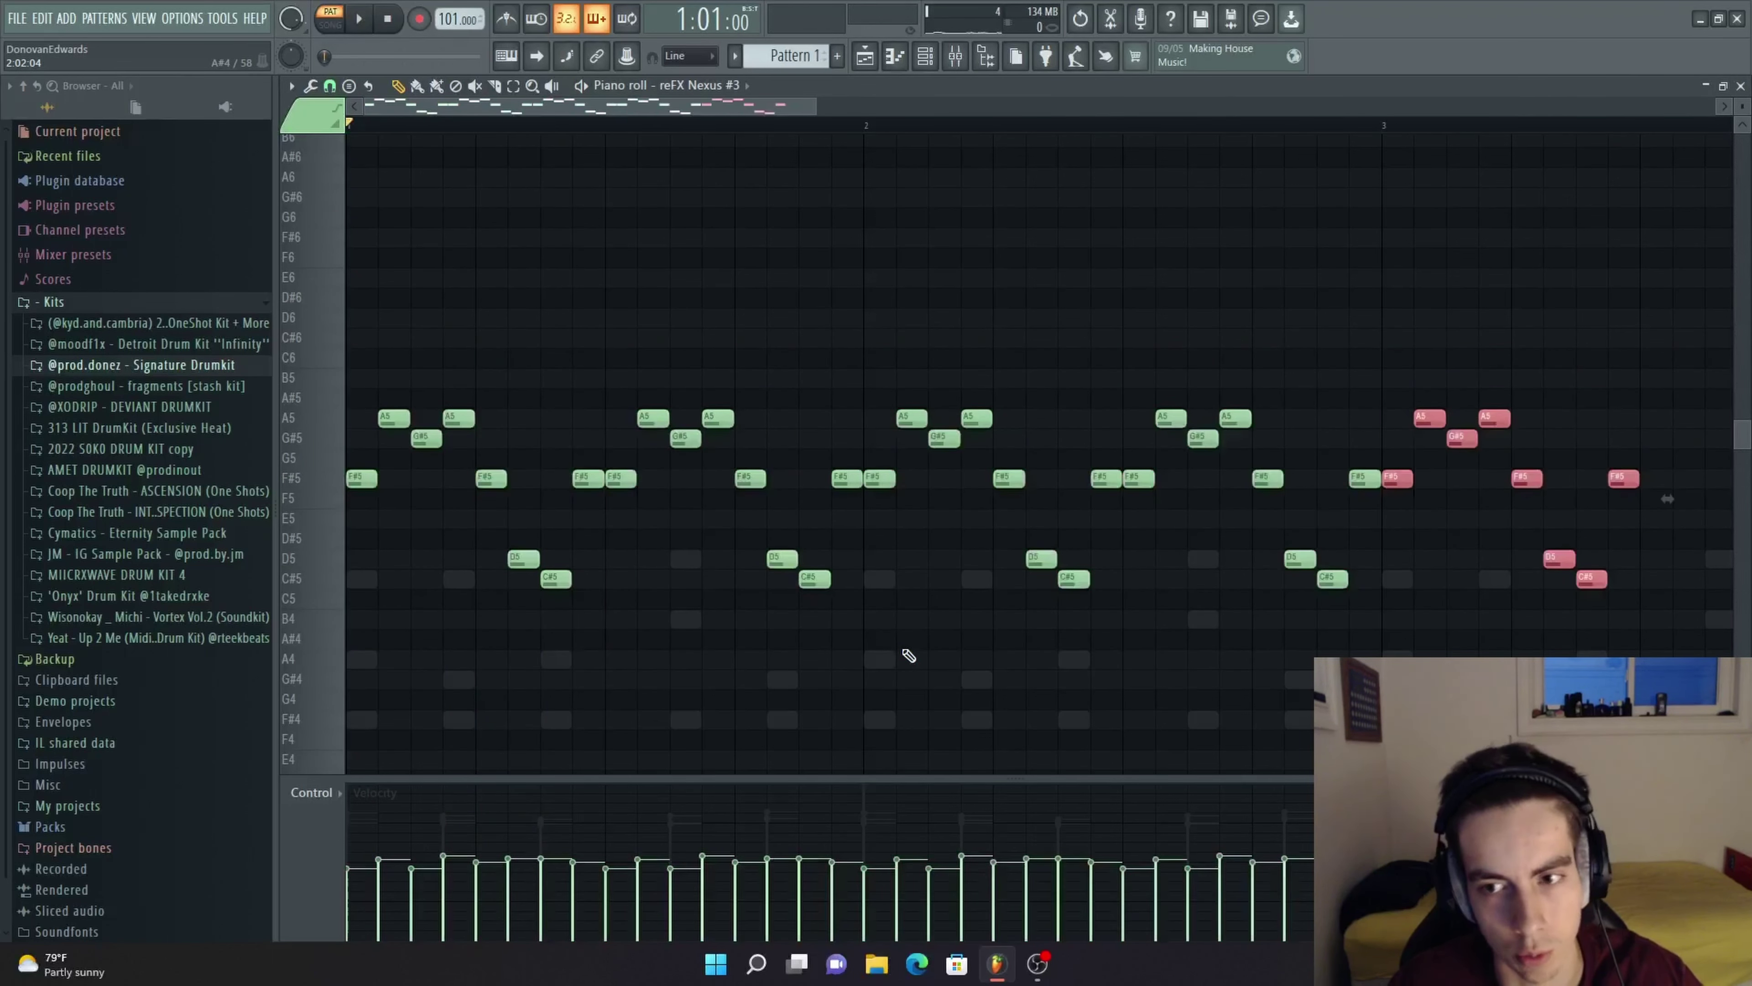
pyautogui.hotkey('ctrl', 'b')
pyautogui.hotkey('ctrl', 'b')
pyautogui.hotkey('ctrl', 'b')
pyautogui.keyDown('ctrl'); pyautogui.click(909, 657); pyautogui.keyUp('ctrl')
pyautogui.scroll(-4, 945, 664)
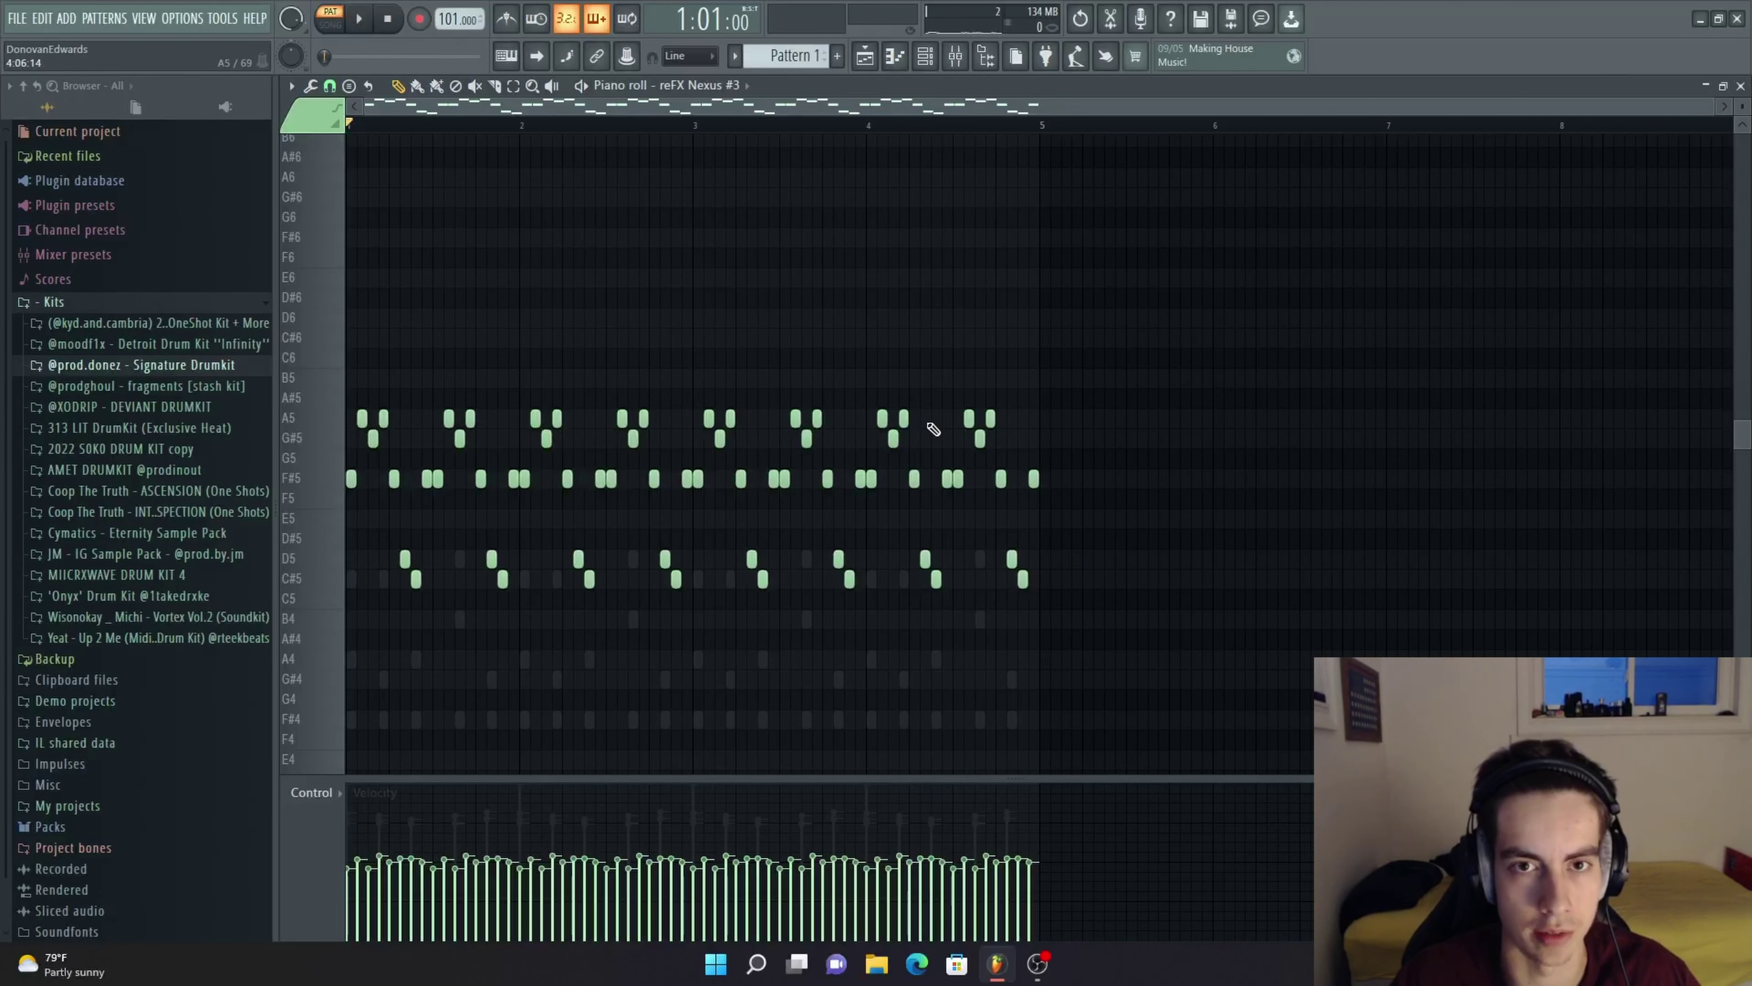
# Play the pattern and slightly lower the volume of the reFX Nexus #3 channel
pyautogui.press('space')
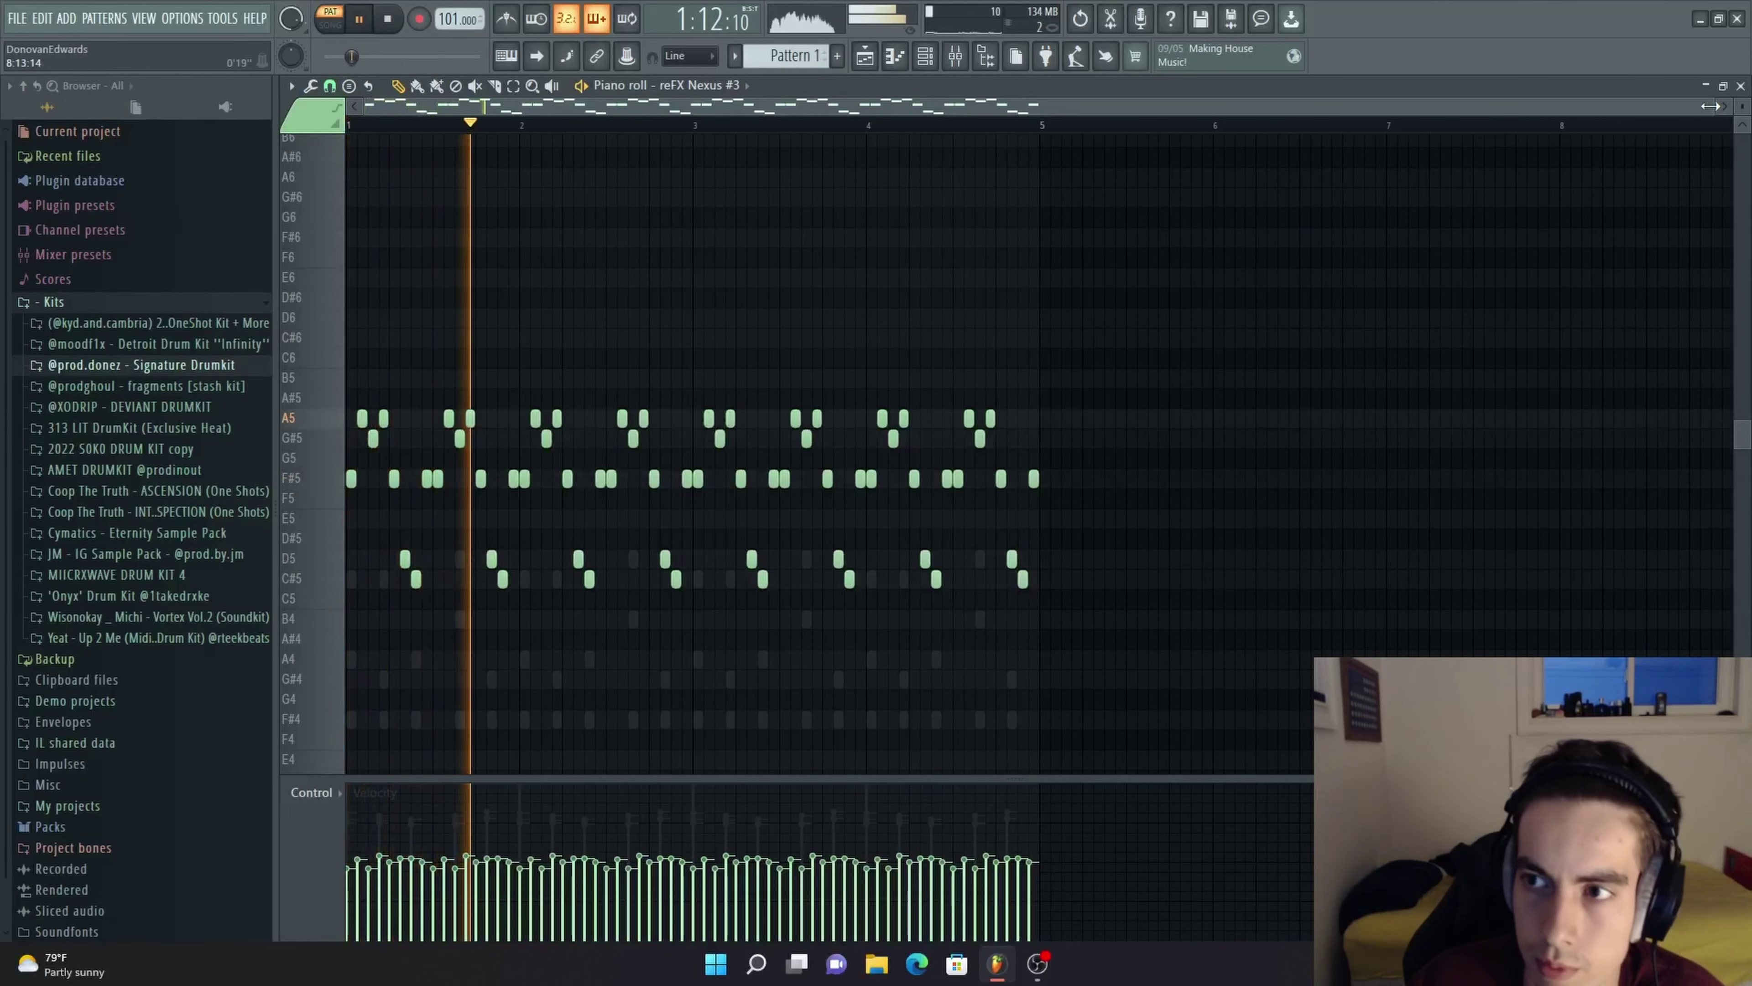
pyautogui.click(1741, 87)
pyautogui.moveTo(329, 380); pyautogui.dragTo(329, 387)
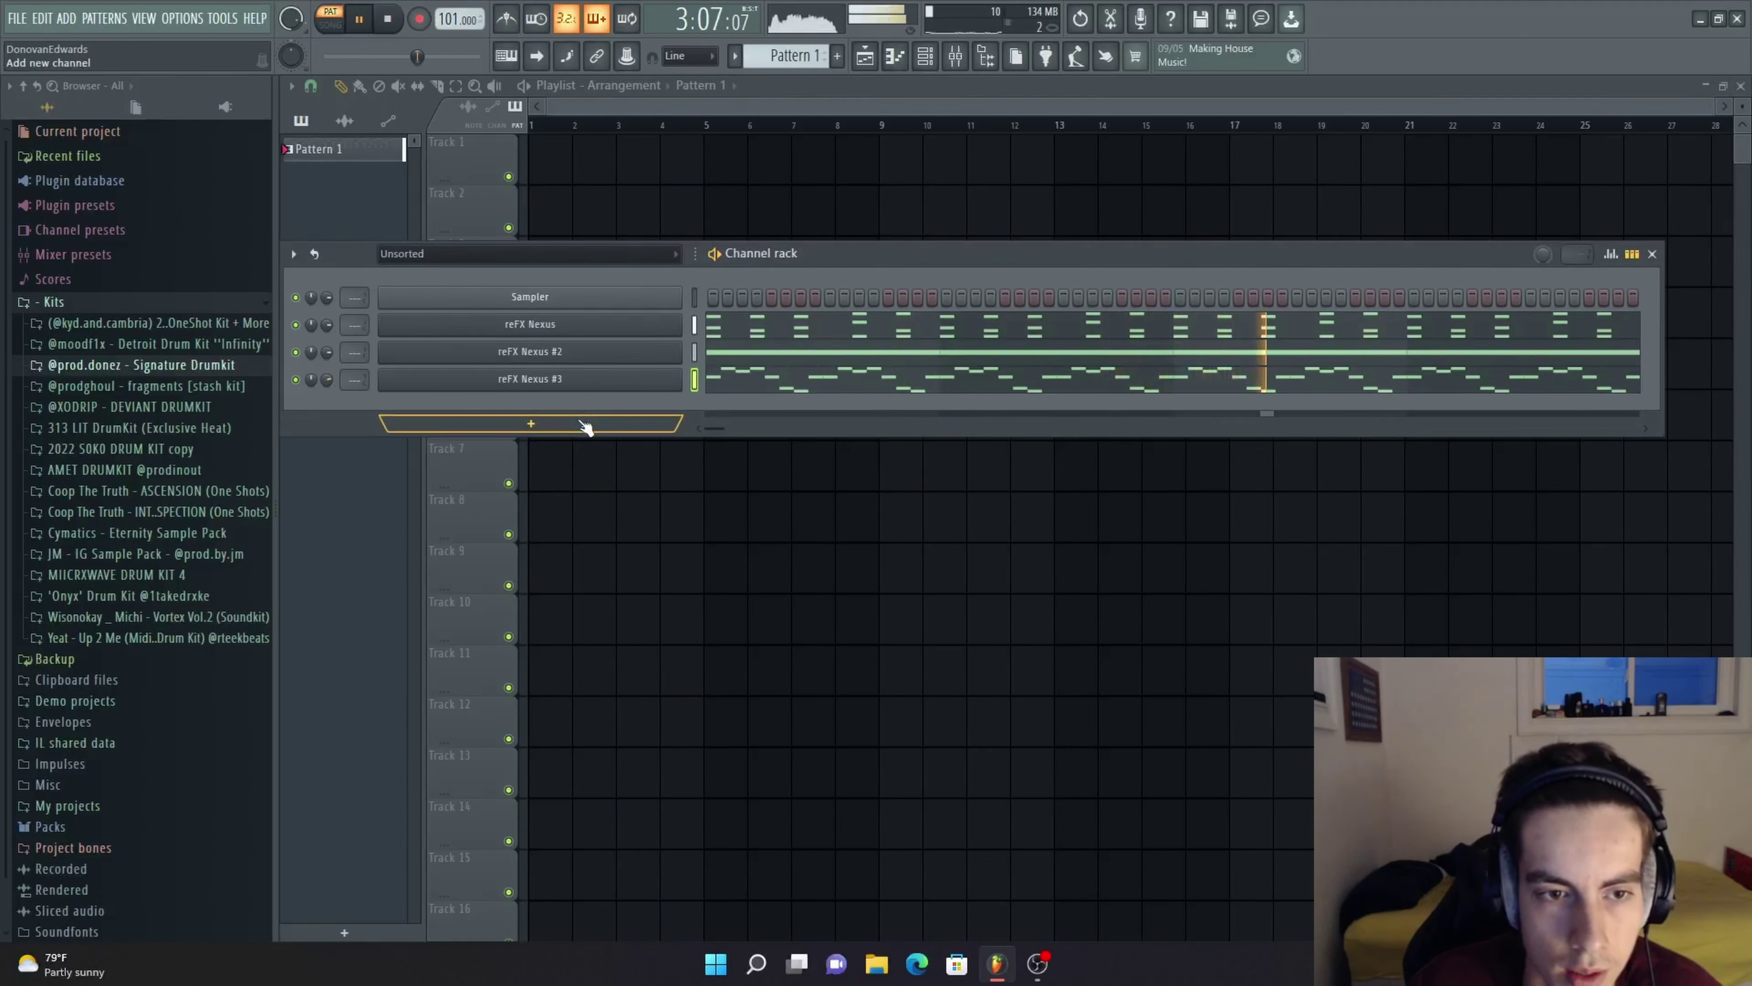
pyautogui.press('space')
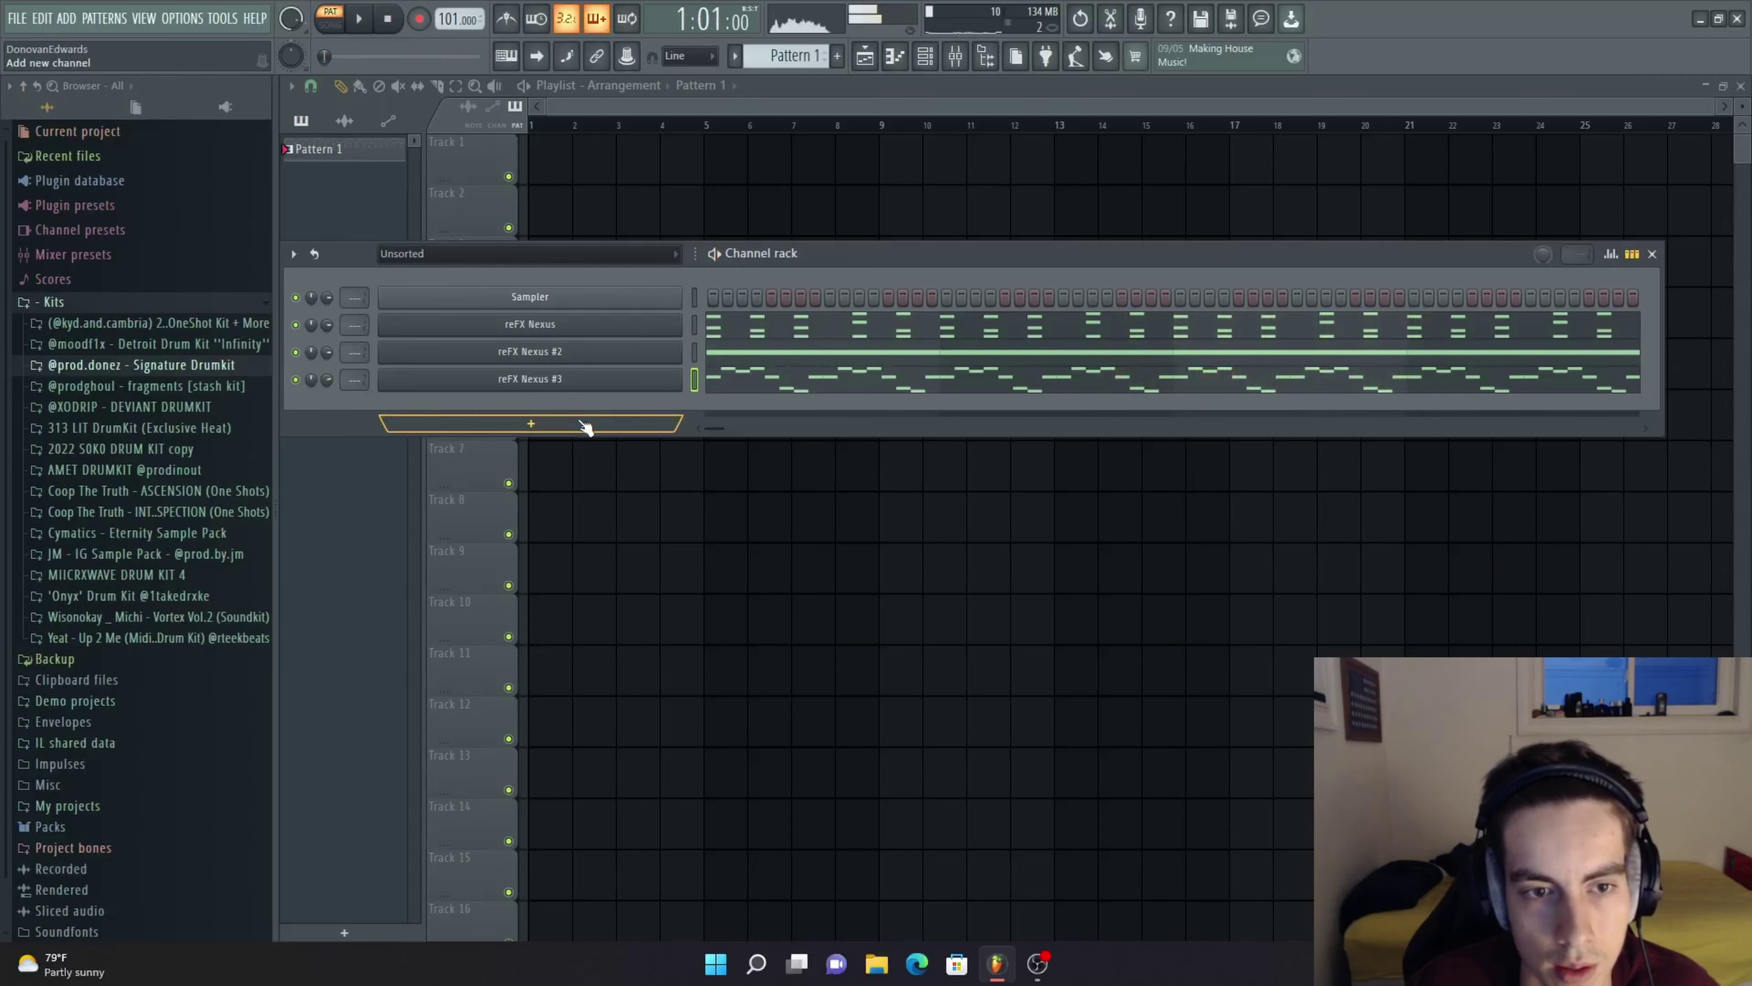
# Add another reFX Nexus channel and load the VO Classical Choir 1 preset from the Voice category
pyautogui.click(586, 428)
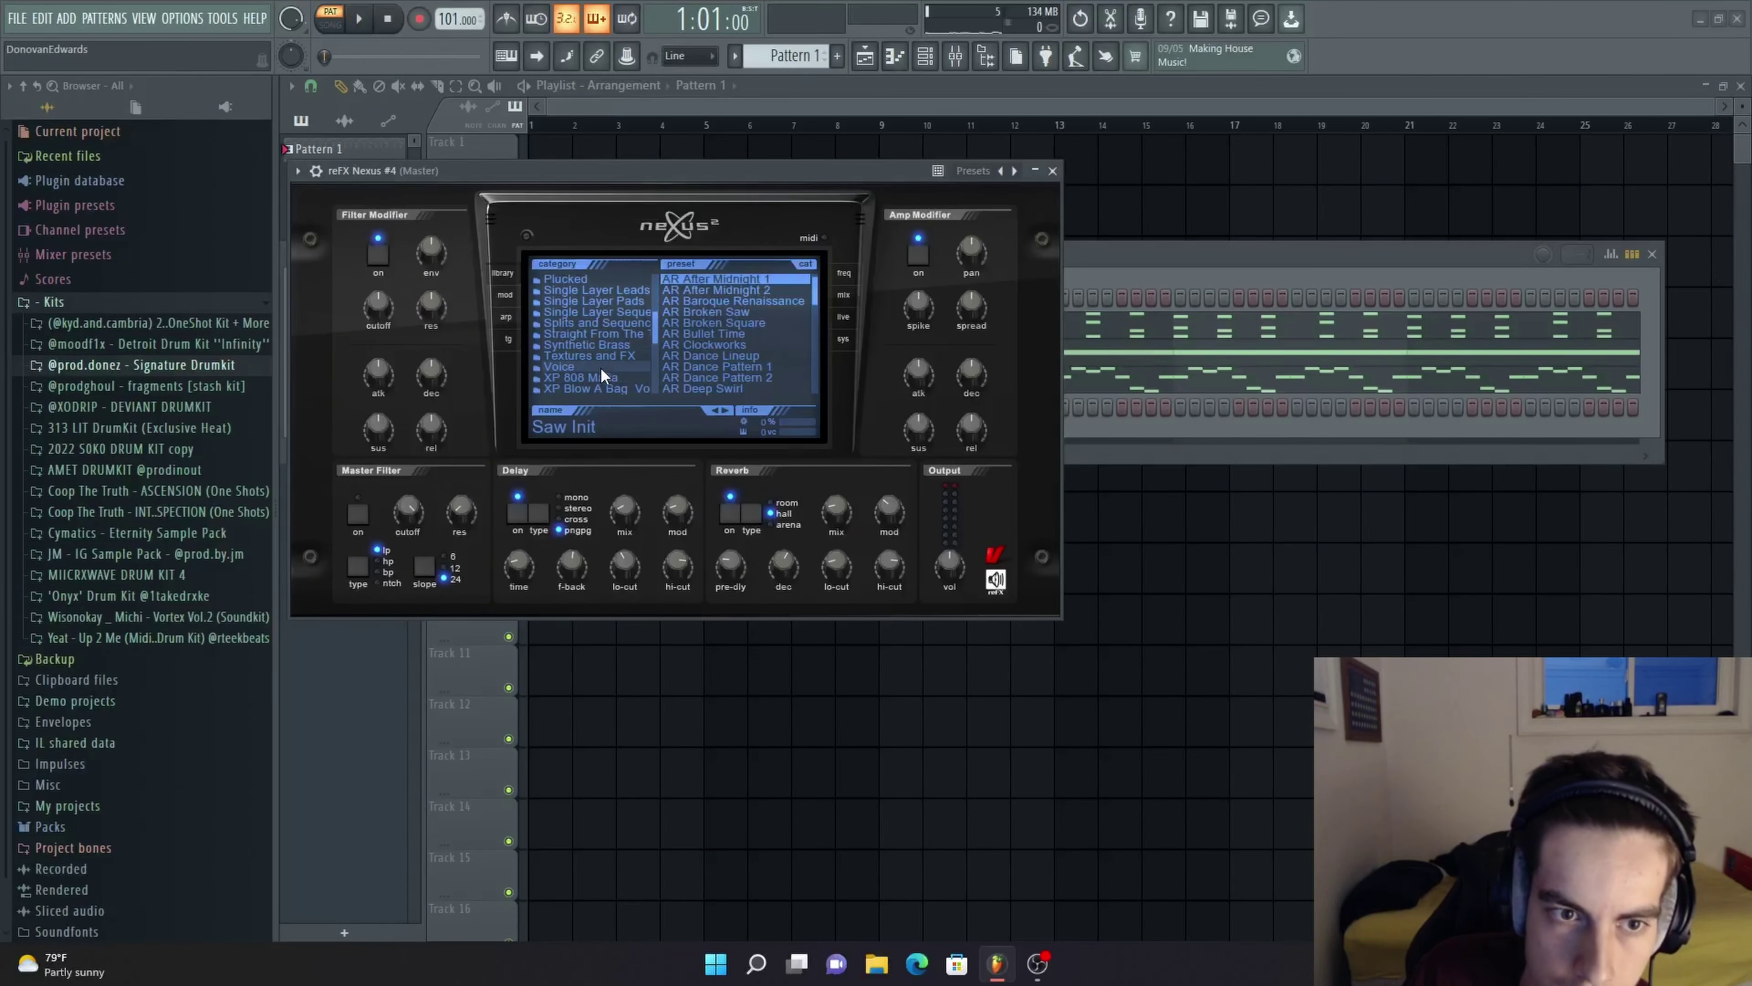
pyautogui.click(600, 367)
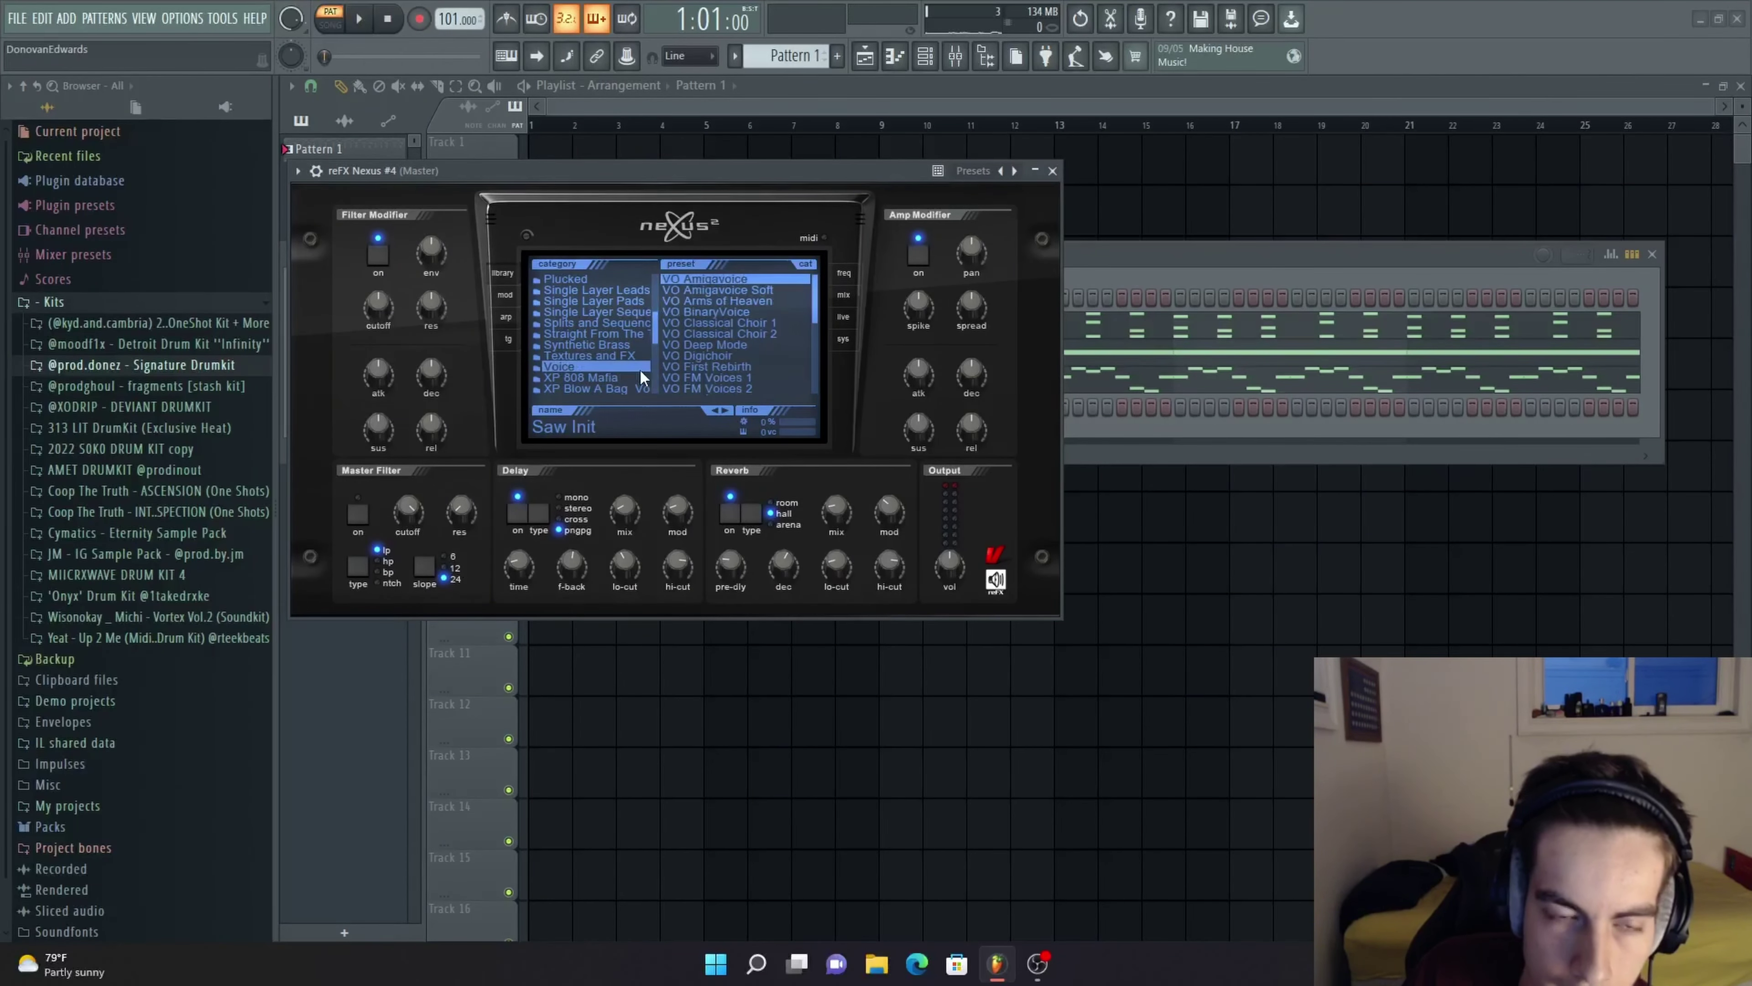
pyautogui.click(756, 321)
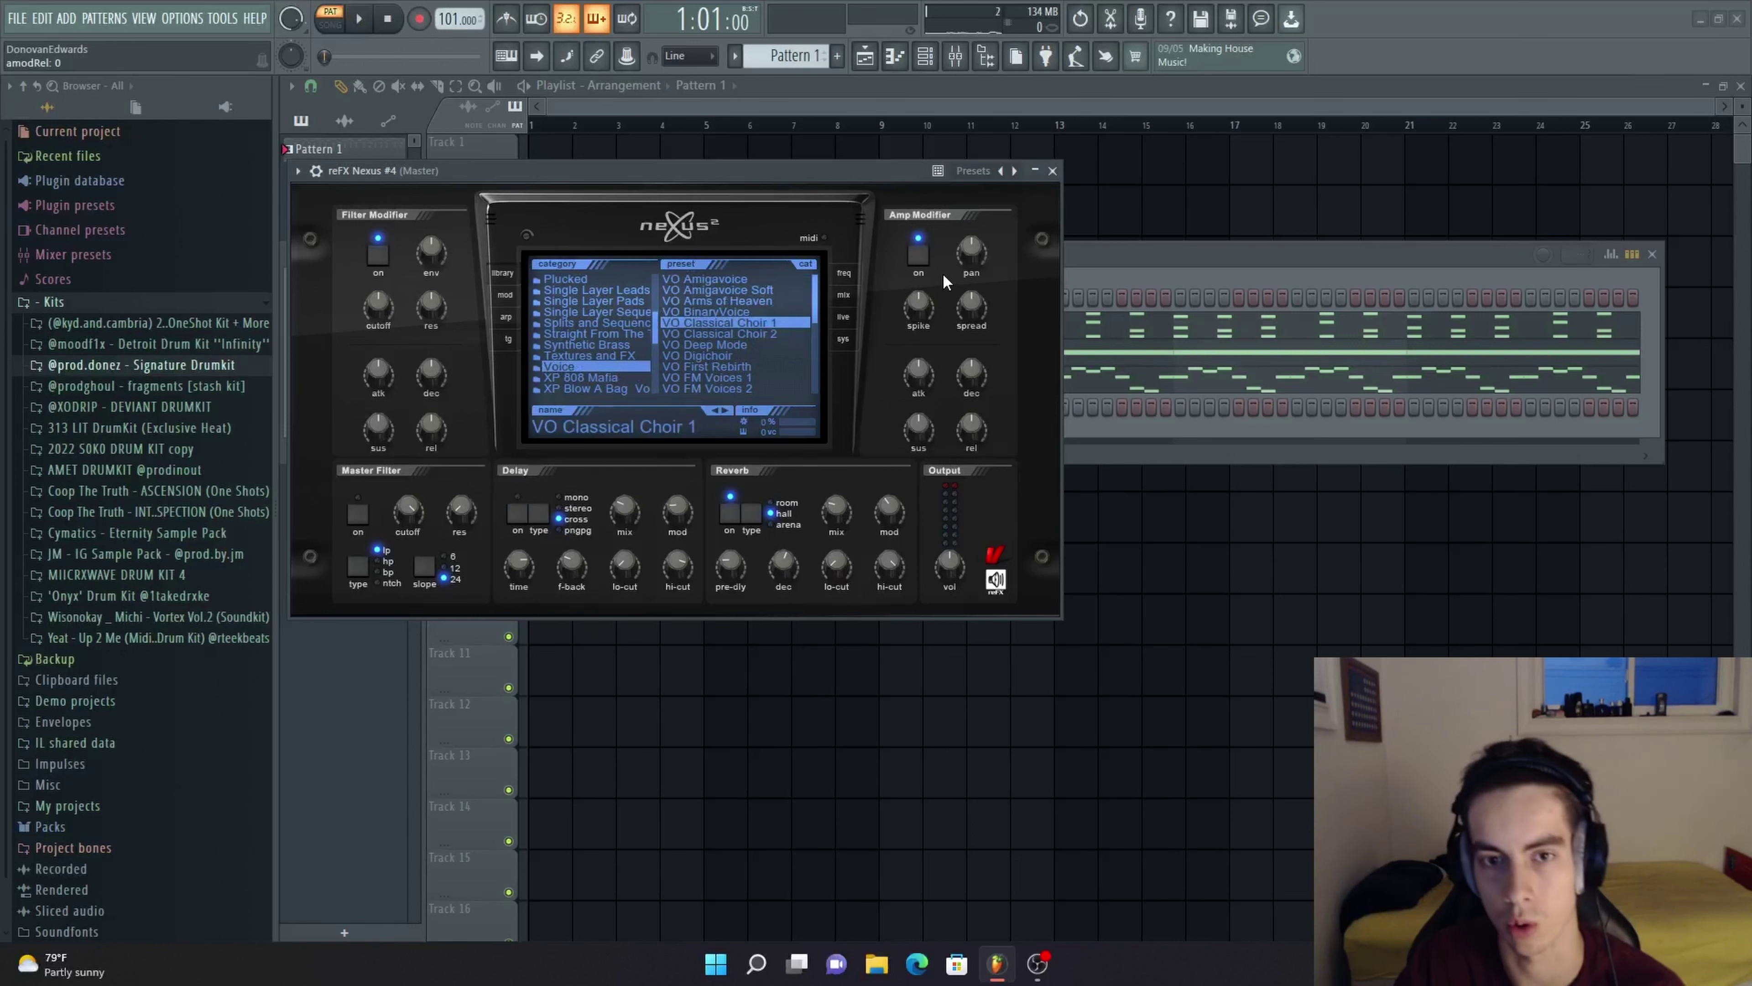
pyautogui.click(1052, 171)
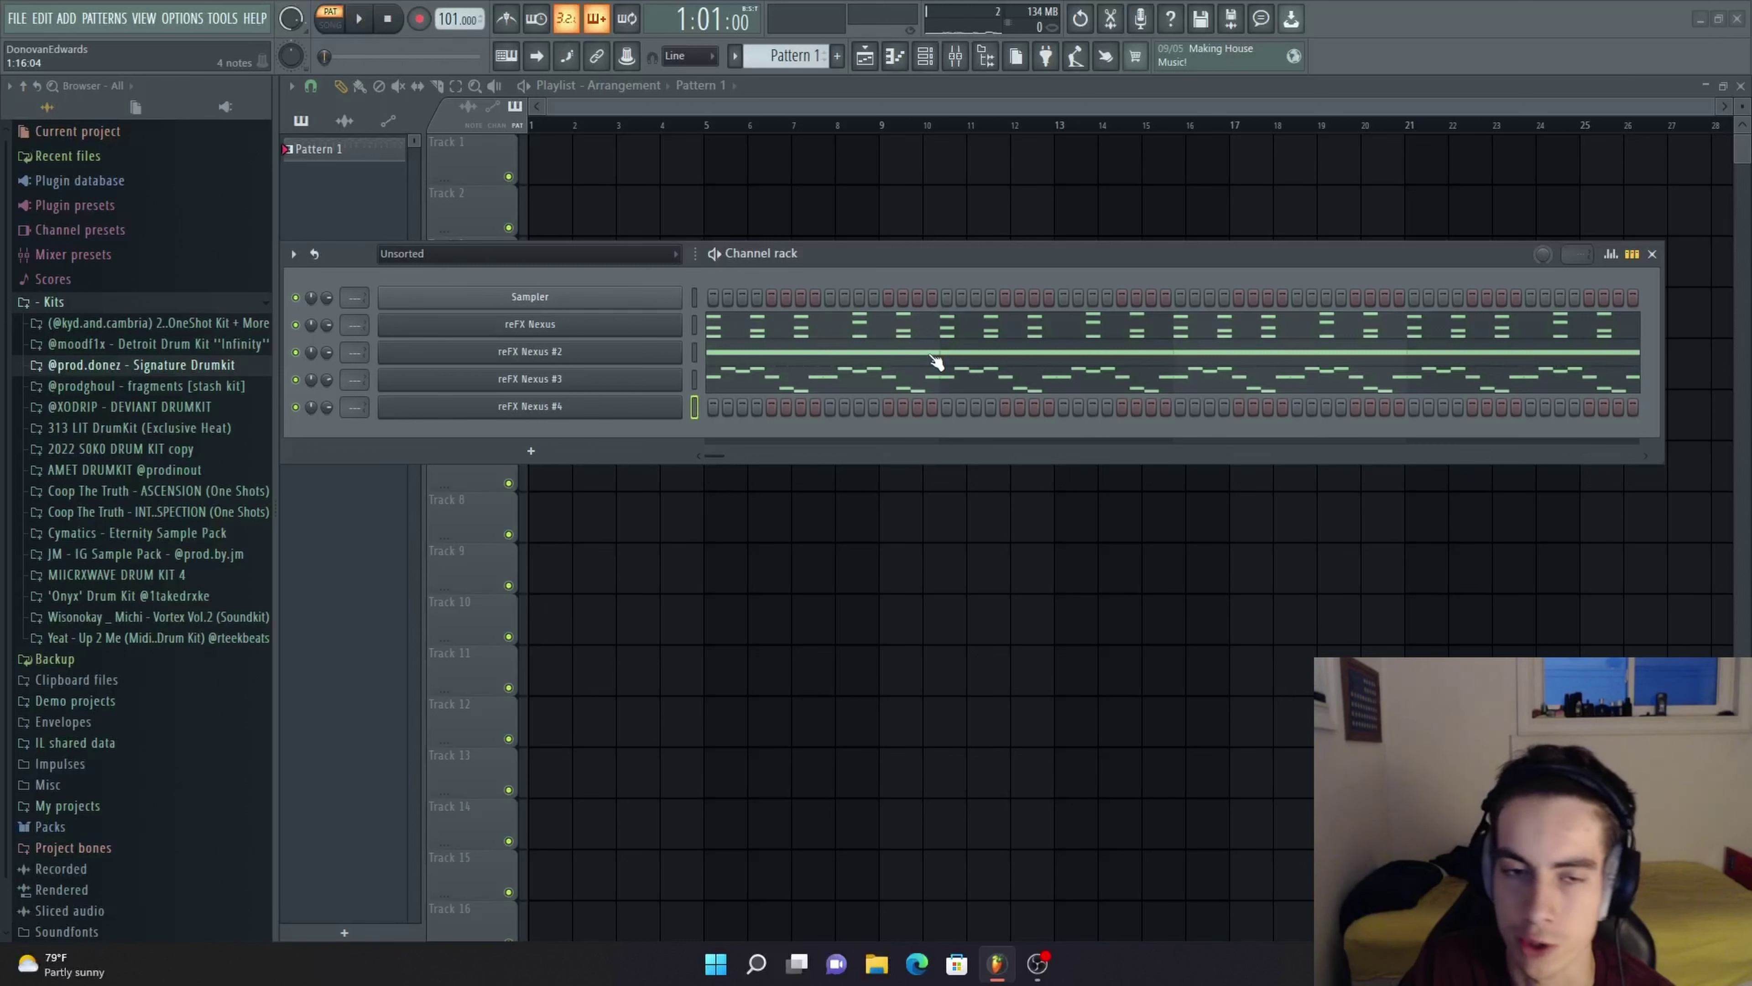
# Copy the chord notes from the first reFX Nexus channel into reFX Nexus #4
pyautogui.click(694, 326)
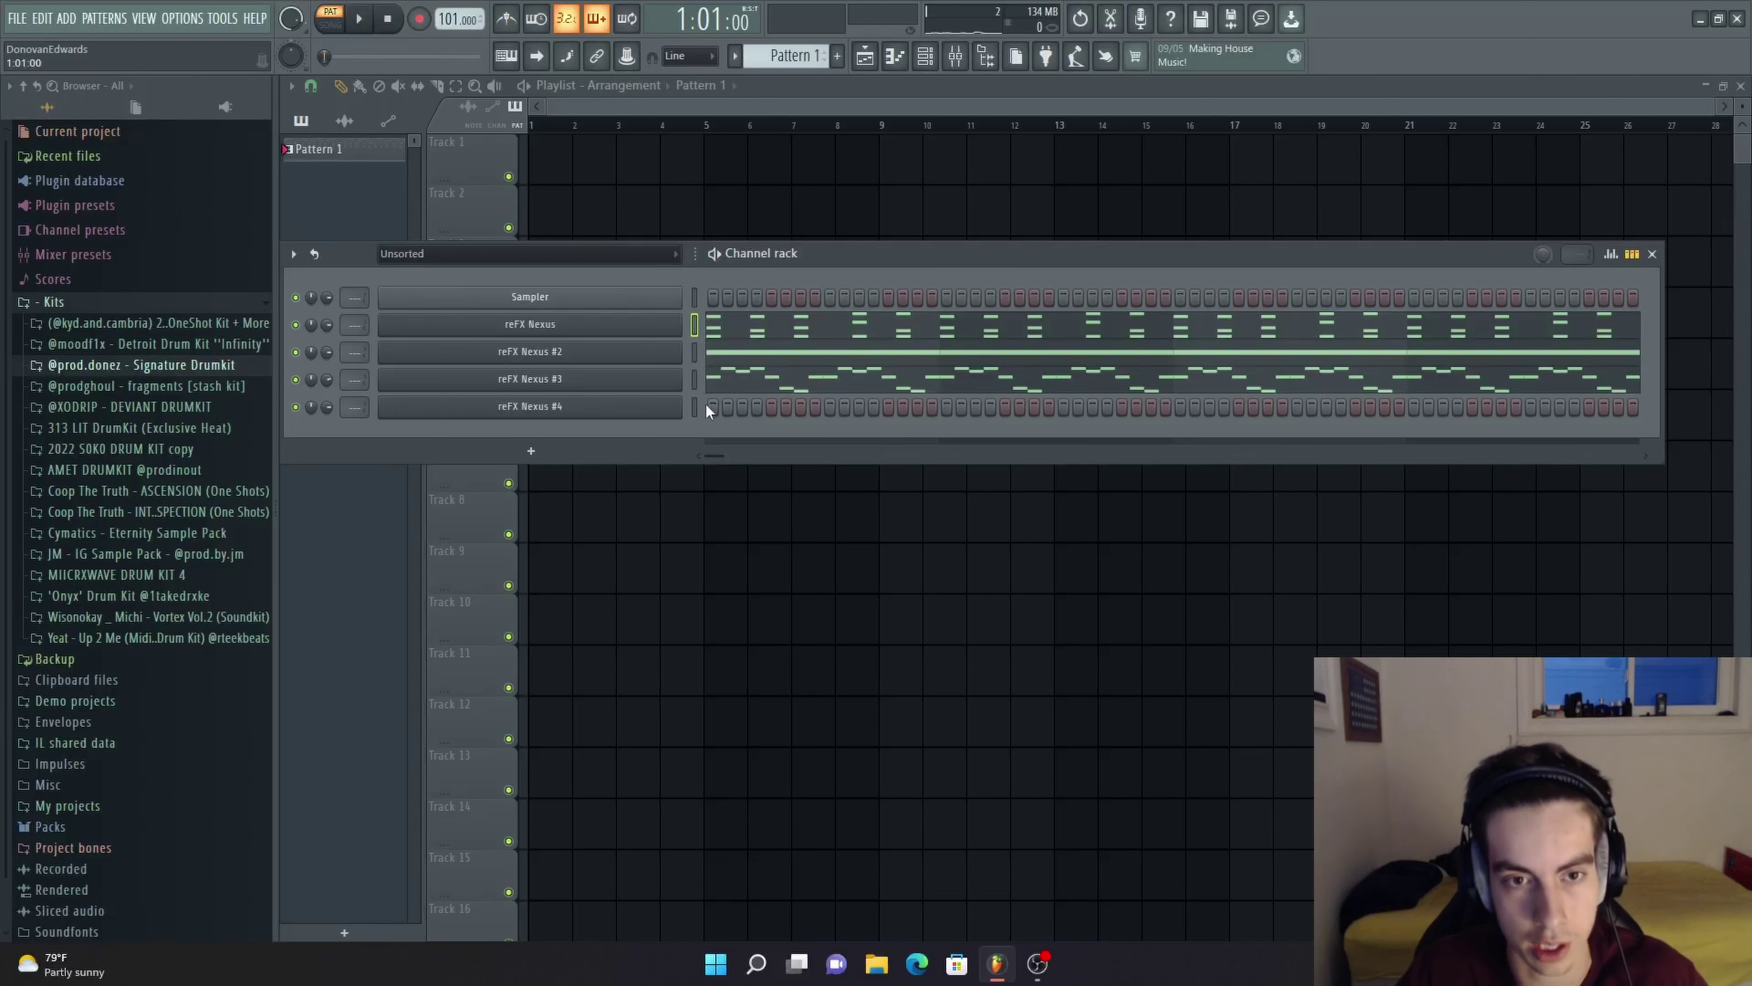
pyautogui.click(695, 407)
pyautogui.hotkey('ctrl', 'v')
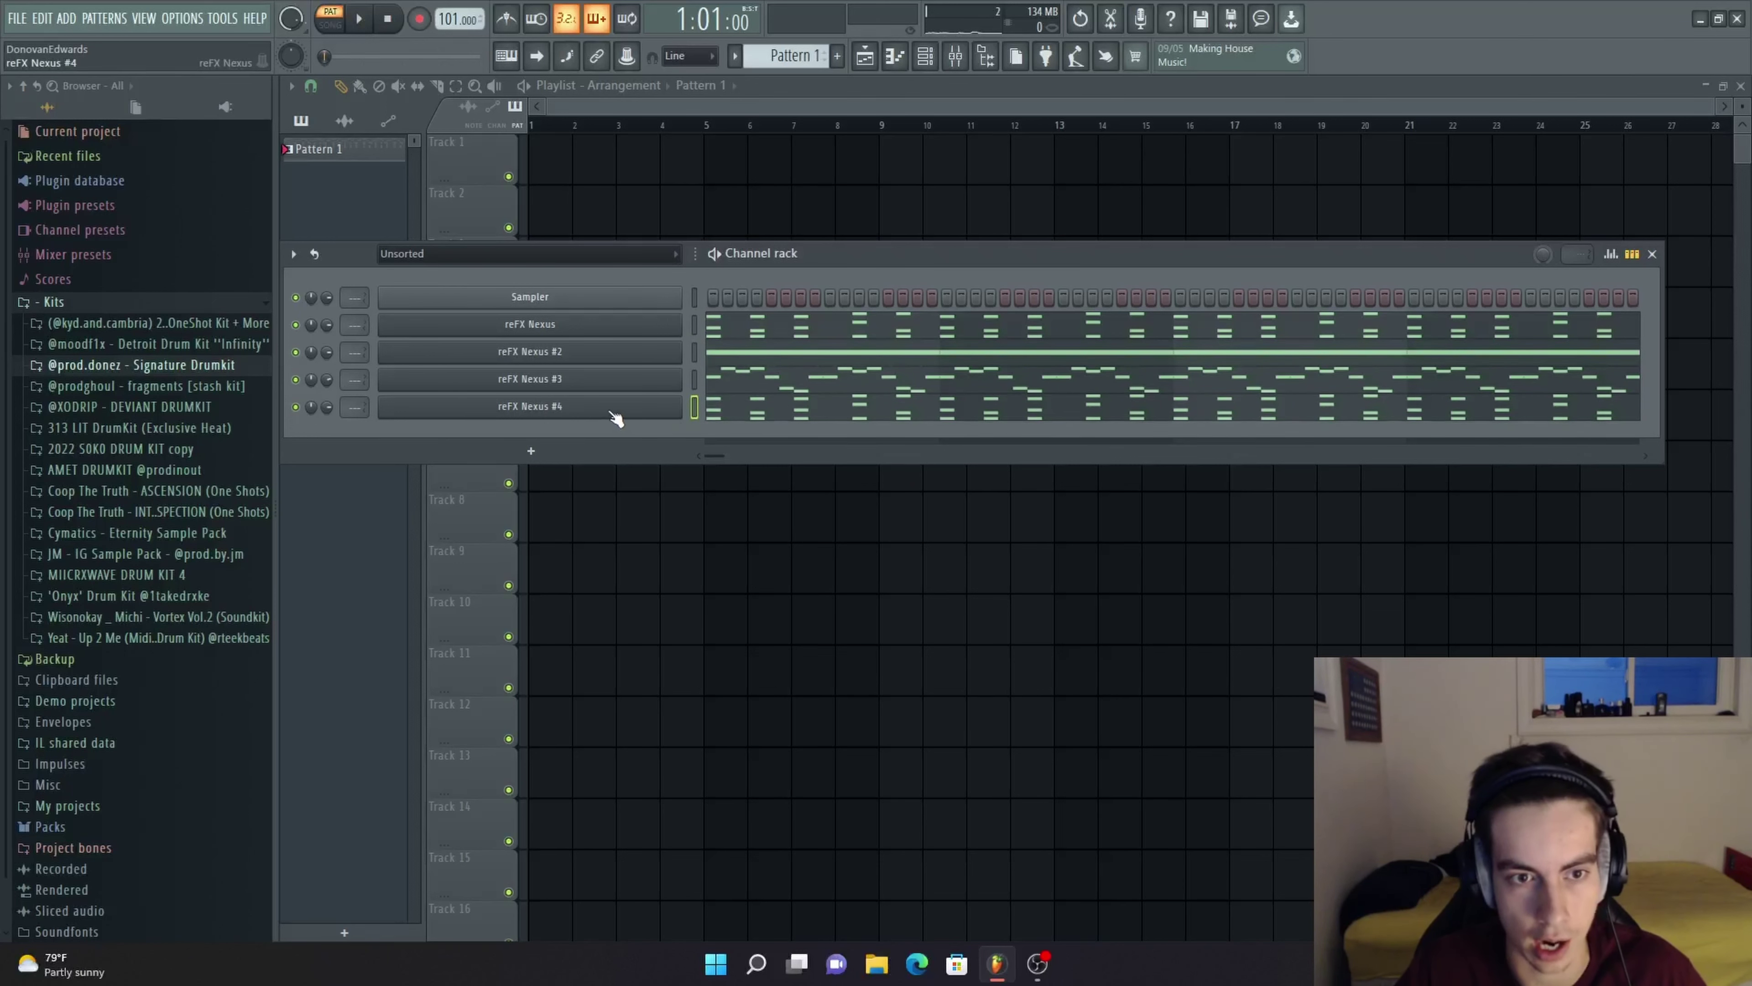
pyautogui.click(773, 416)
pyautogui.scroll(-3, 802, 517)
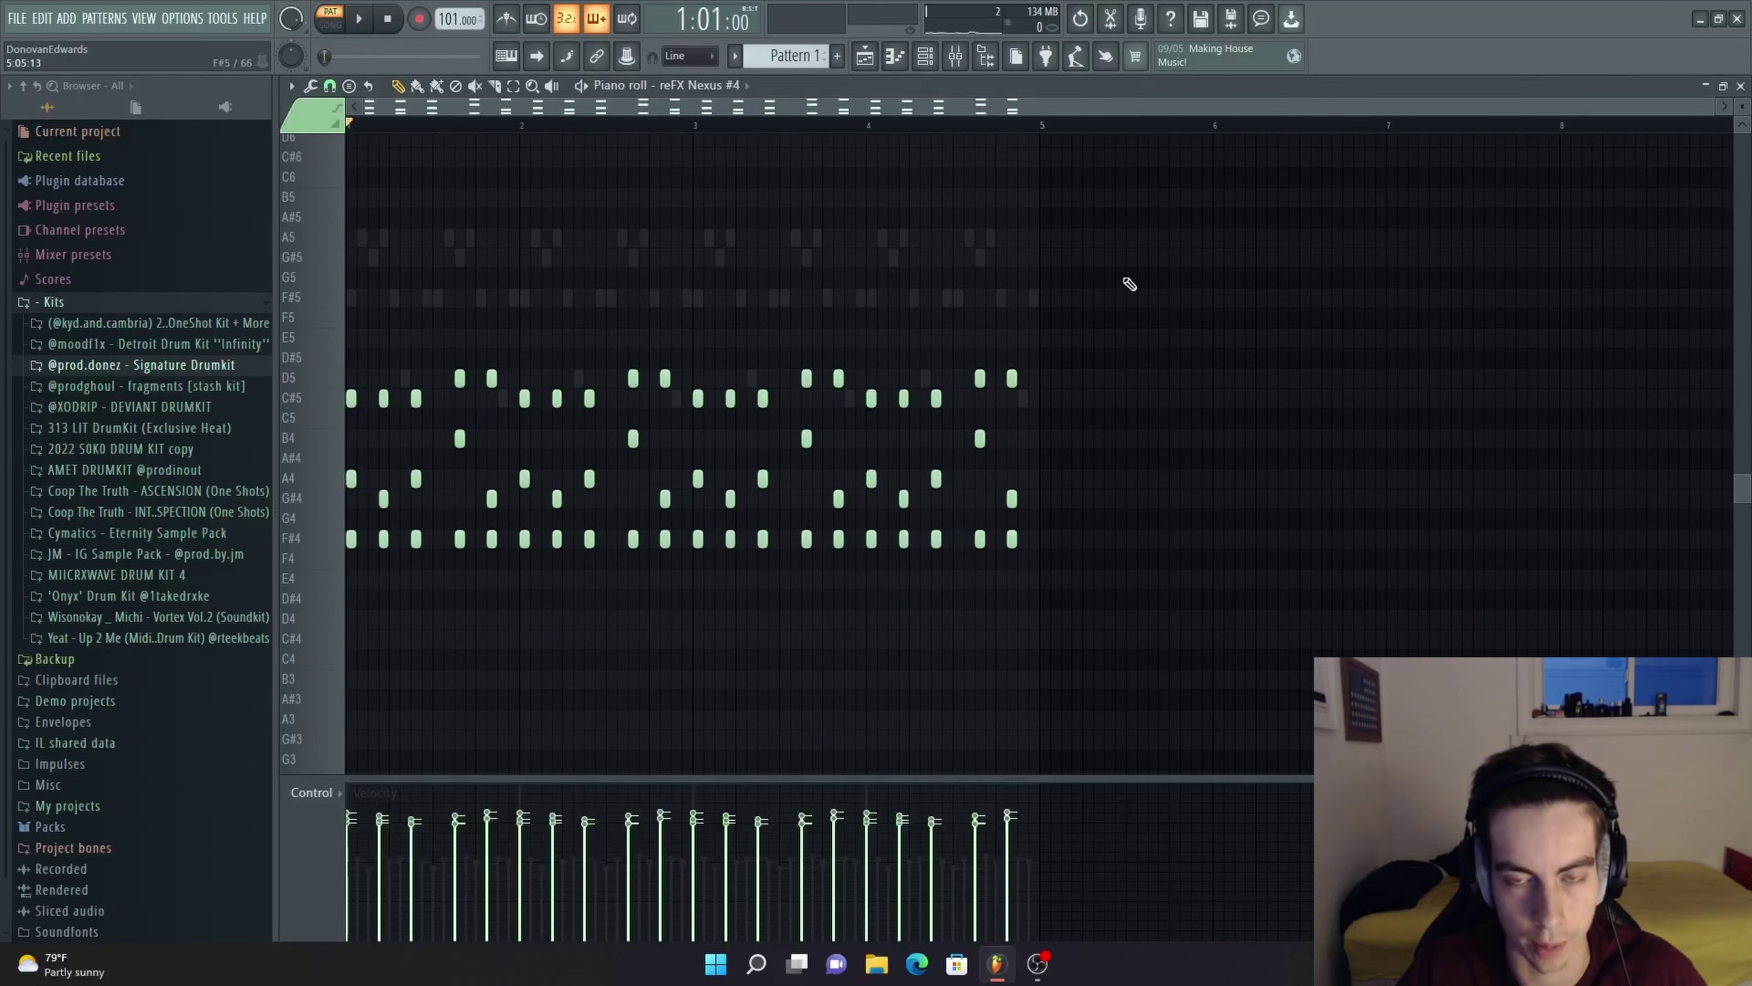
pyautogui.click(1741, 86)
pyautogui.click(969, 403)
pyautogui.click(1741, 86)
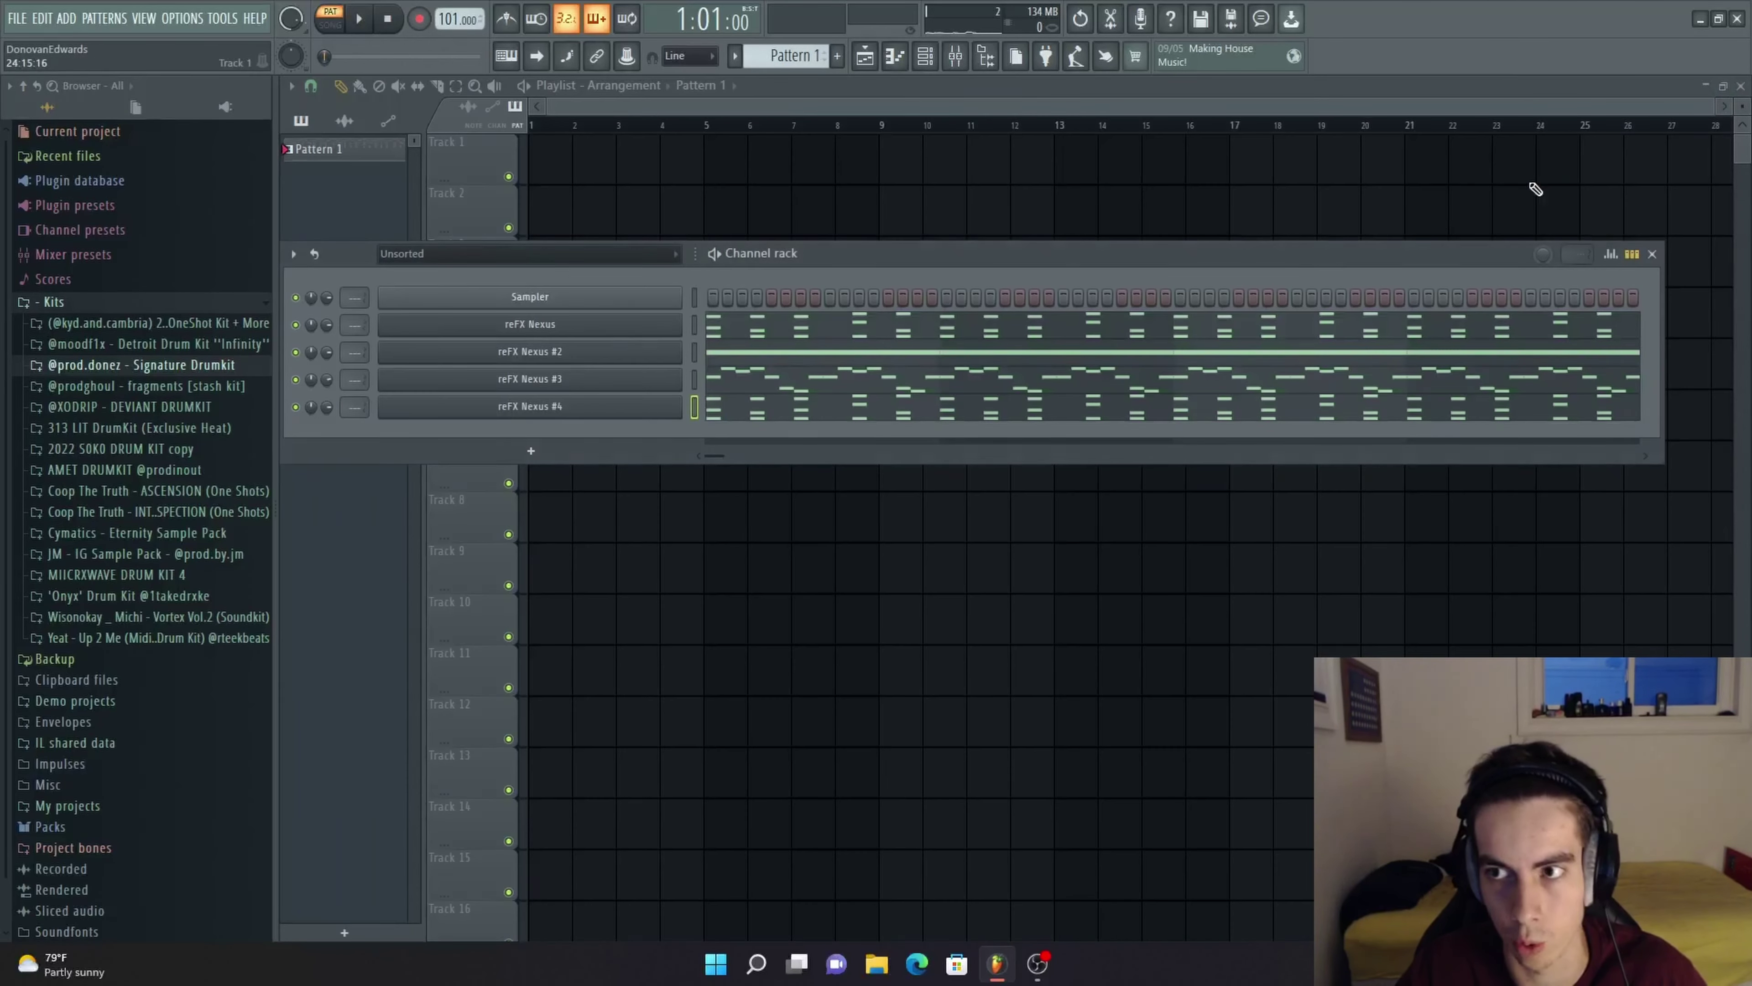
# Make the reFX Nexus #4 chords legato, extend the last chord to the end of bar 4, and play them back
pyautogui.rightClick(676, 407)
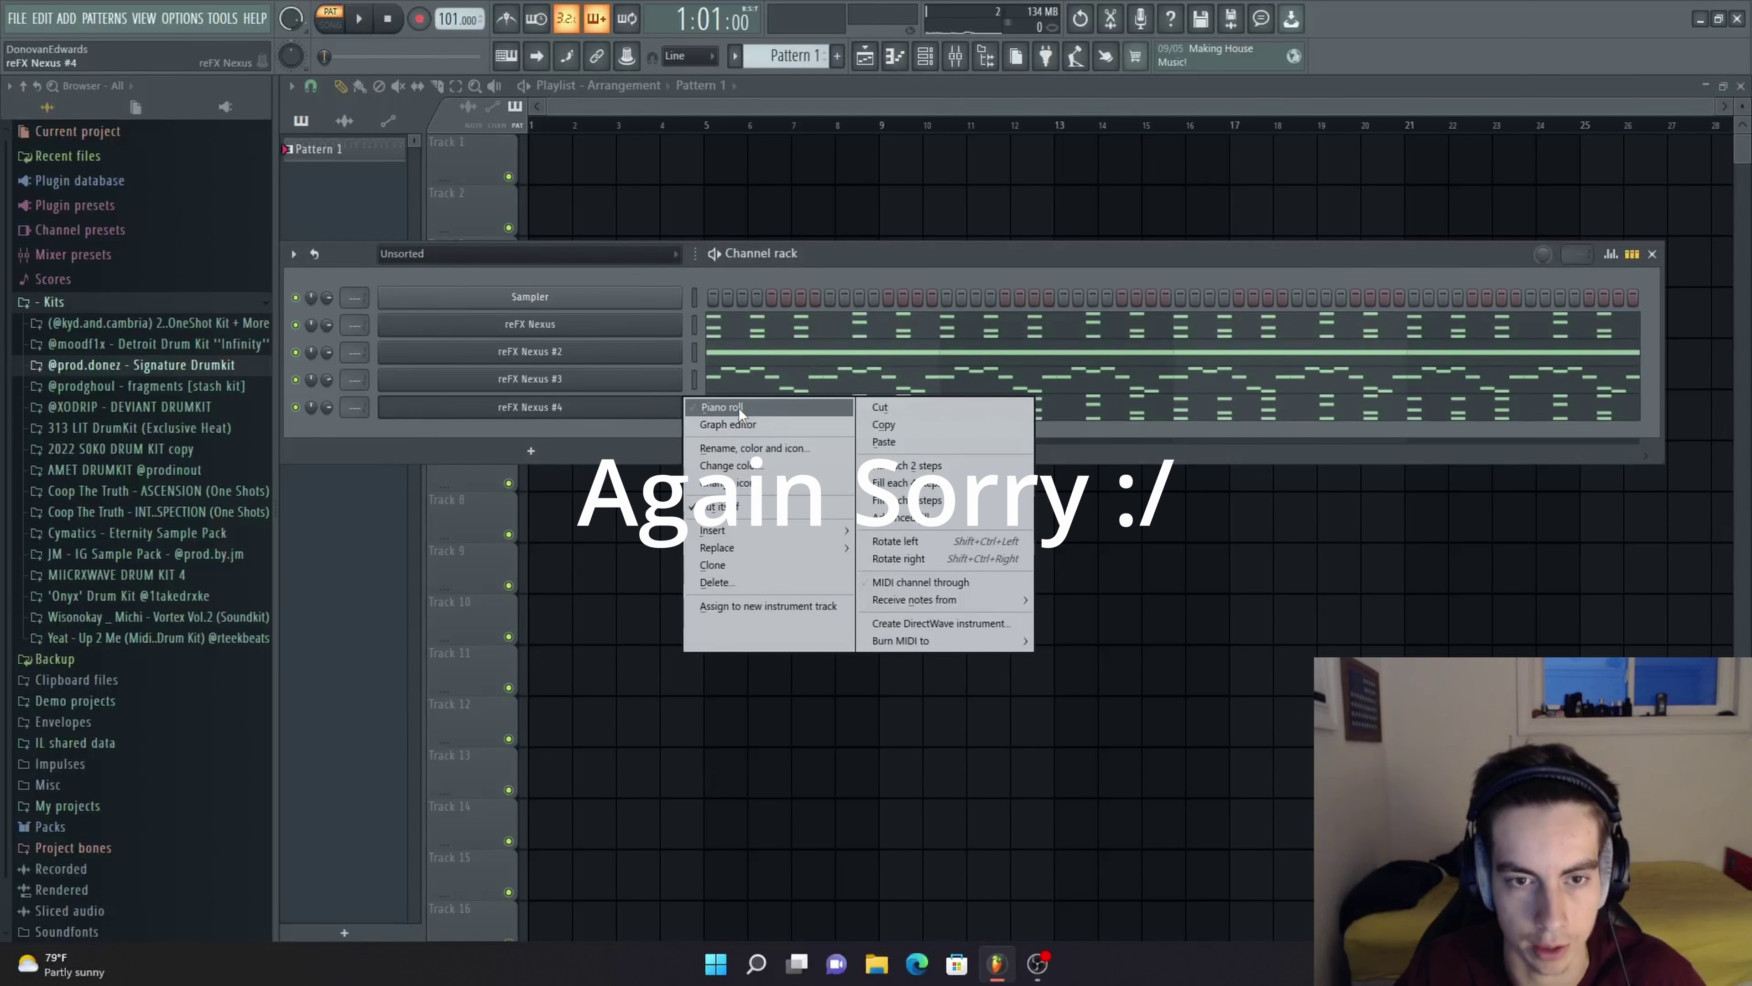
pyautogui.click(736, 408)
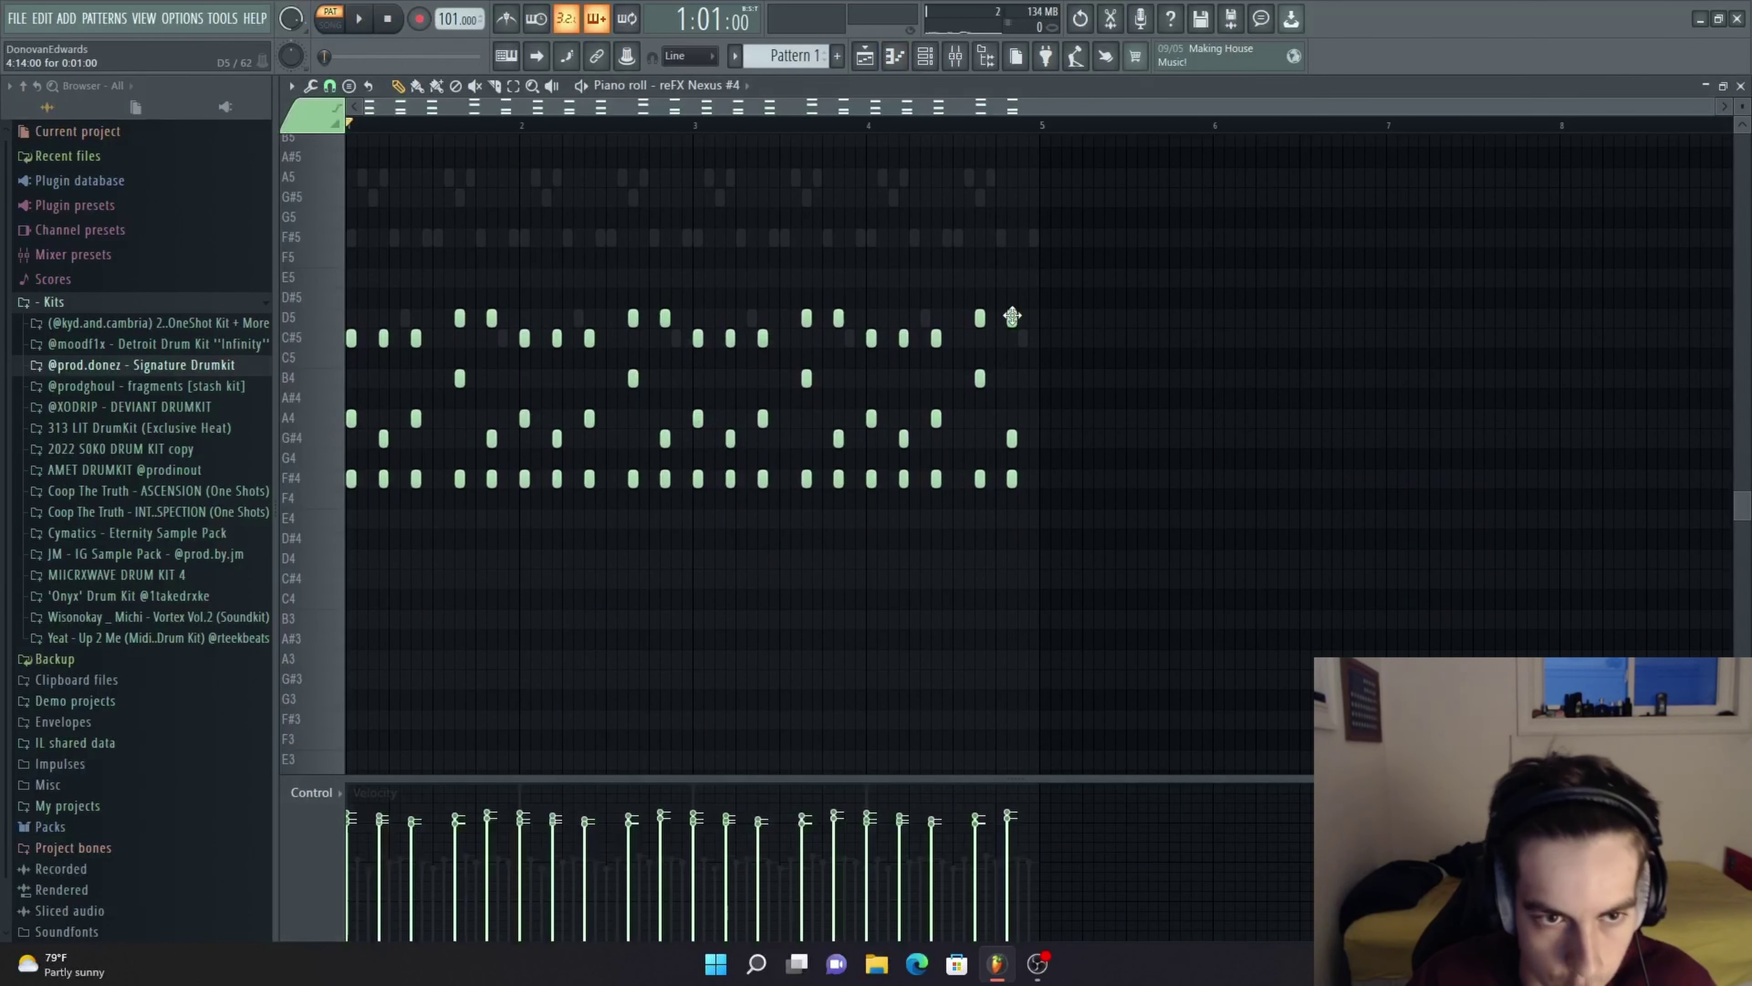
pyautogui.hotkey('ctrl', 'l')
pyautogui.moveTo(1012, 316); pyautogui.dragTo(1038, 477)
pyautogui.hotkey('ctrl', 'd')
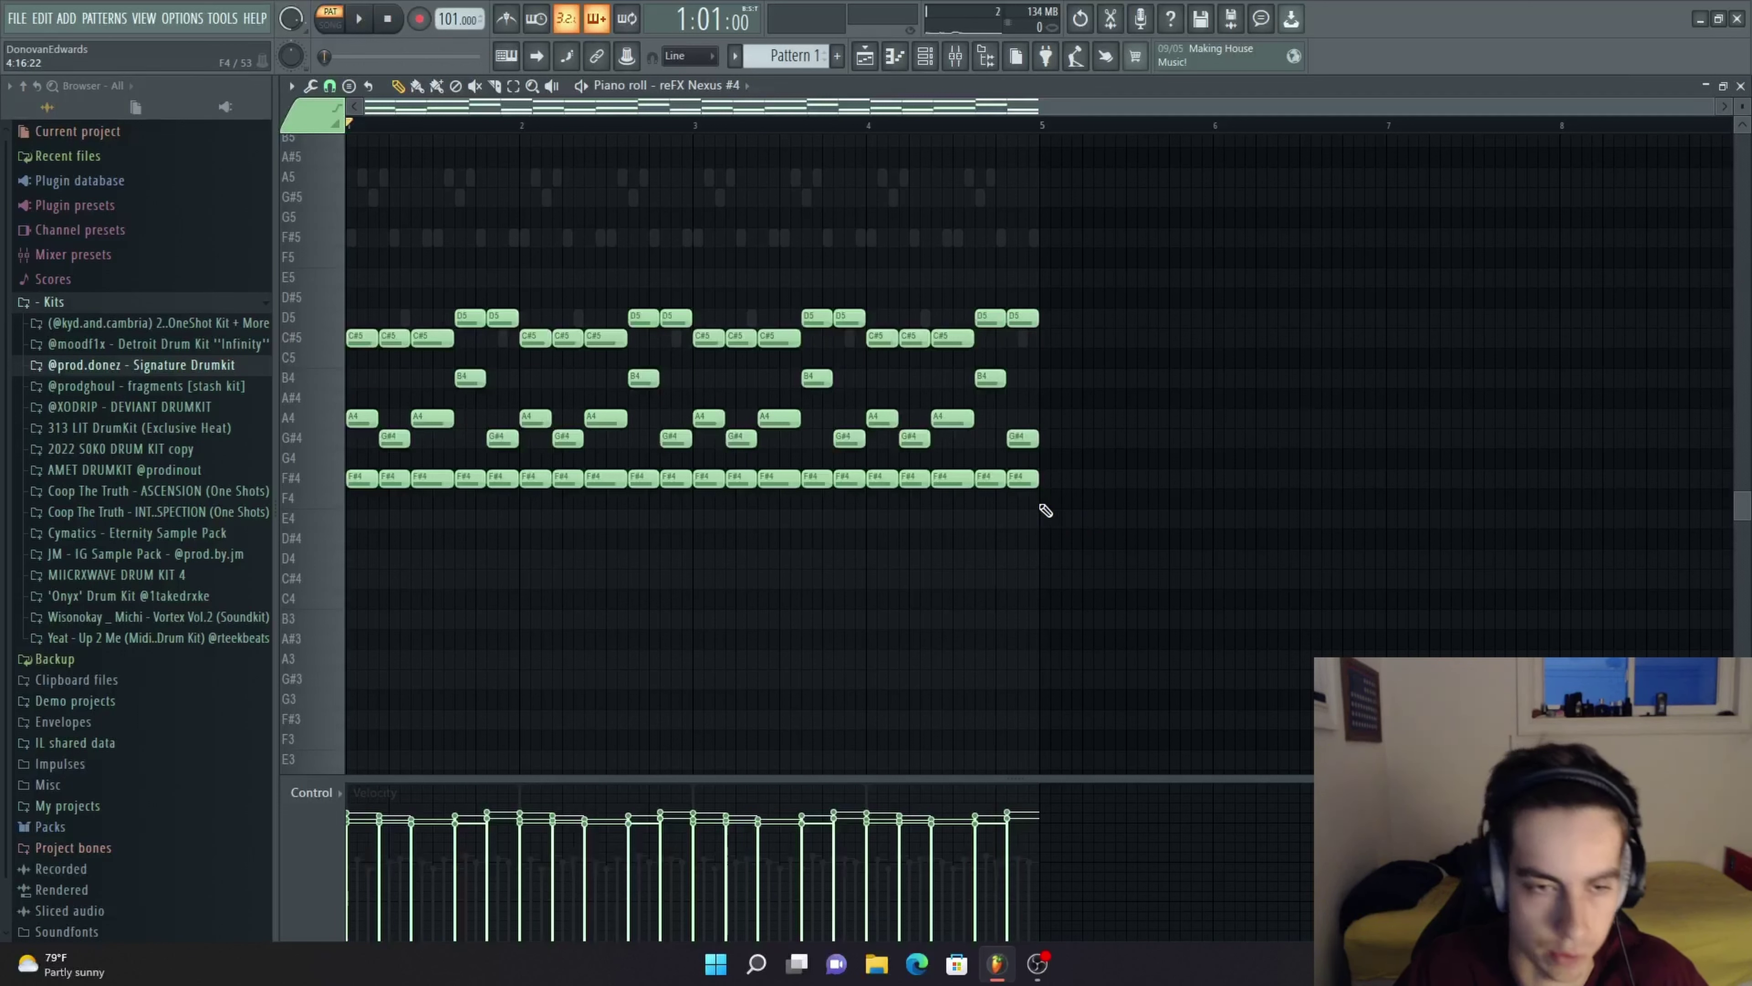
pyautogui.press('space')
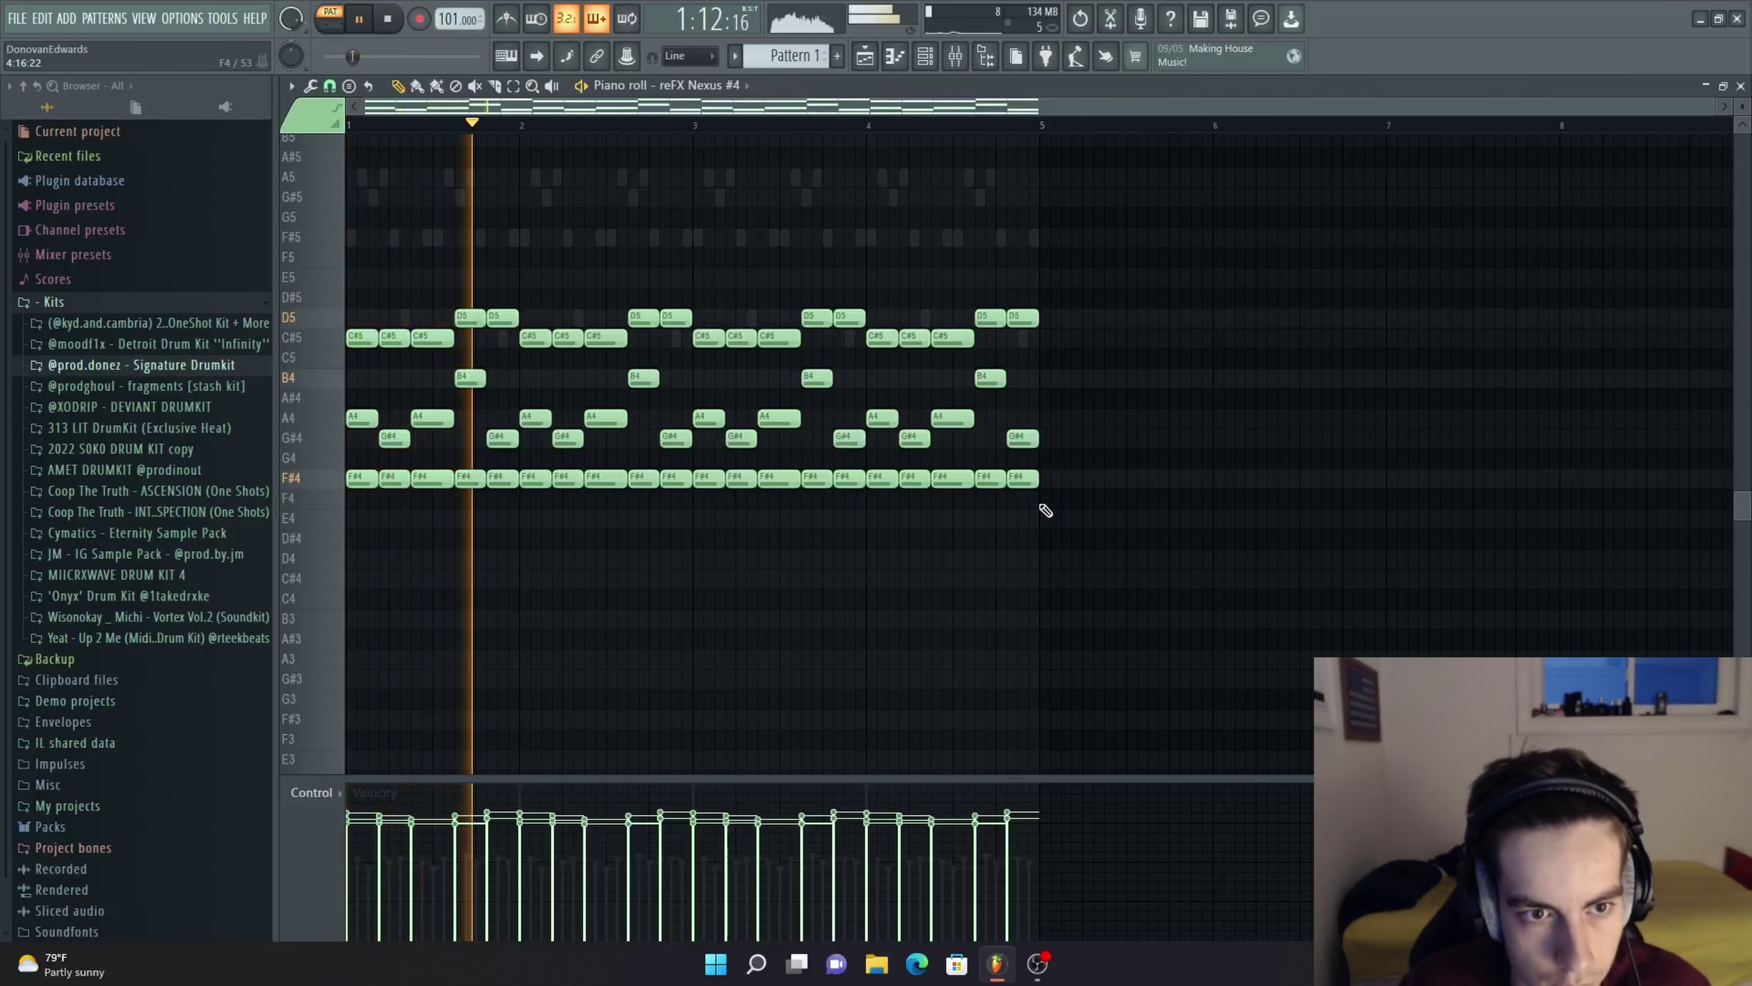
pyautogui.press('space')
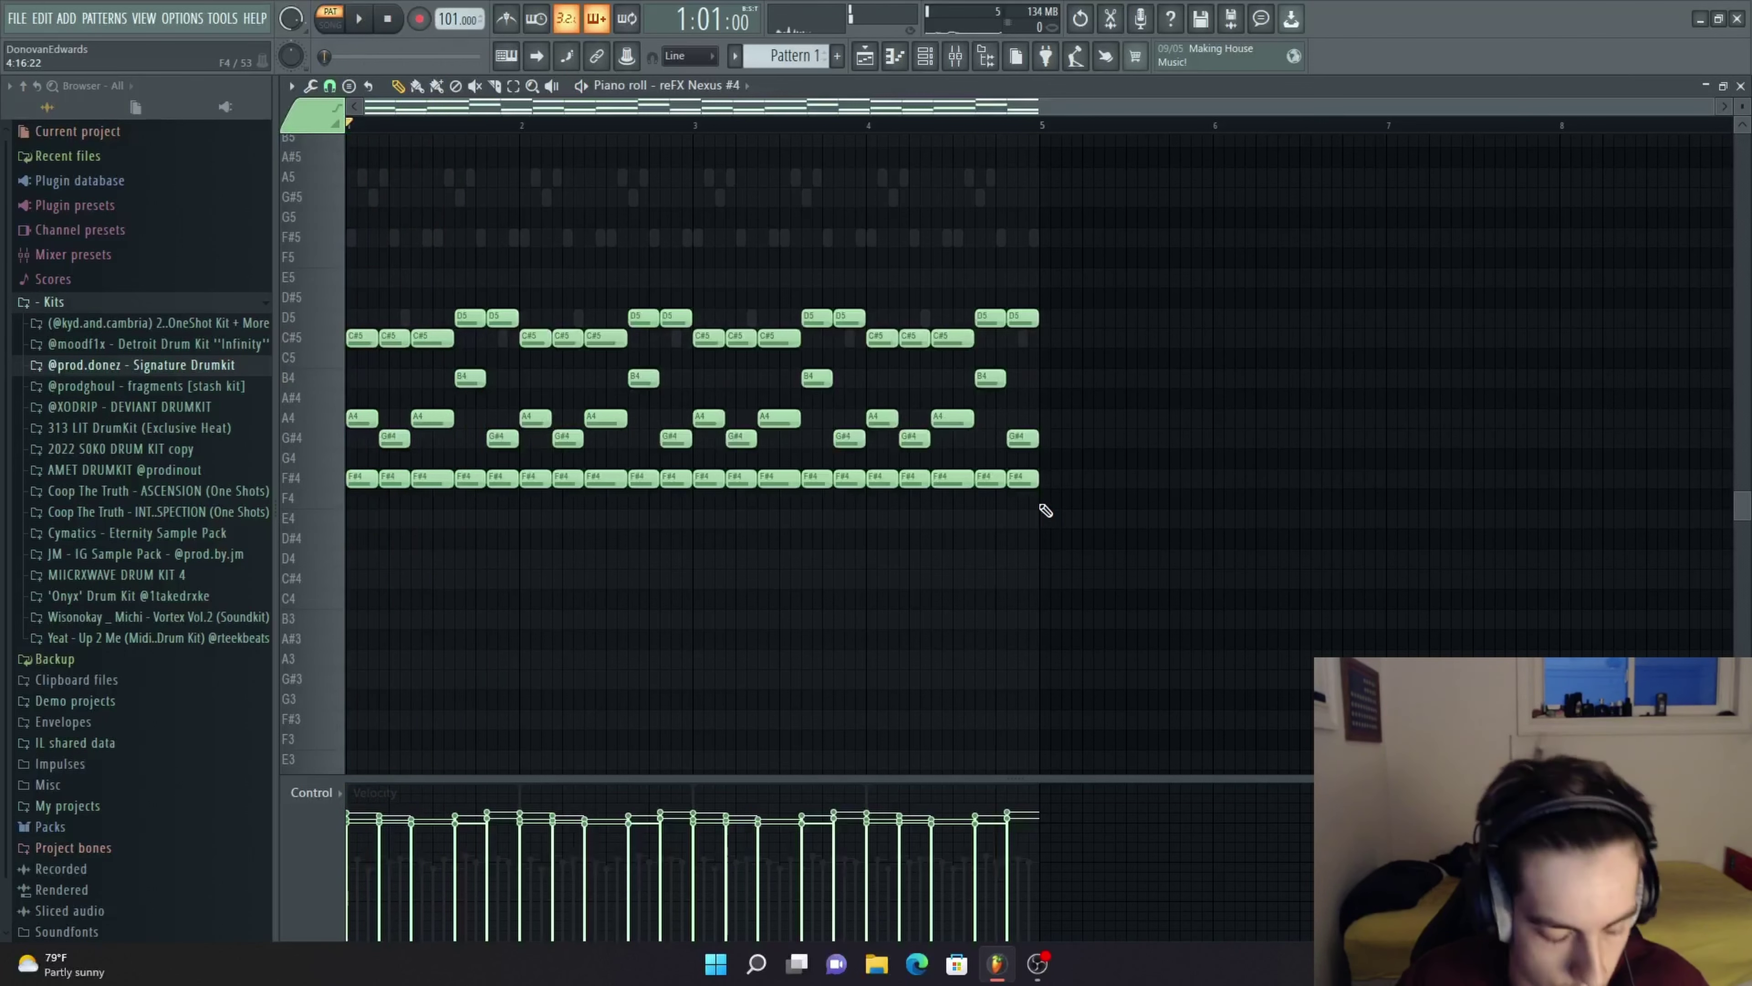
# Transpose the reFX Nexus #4 chords up one octave and play the pattern back
pyautogui.hotkey('ctrl', 'Up')
pyautogui.press('space')
pyautogui.scroll(4, 1046, 511)
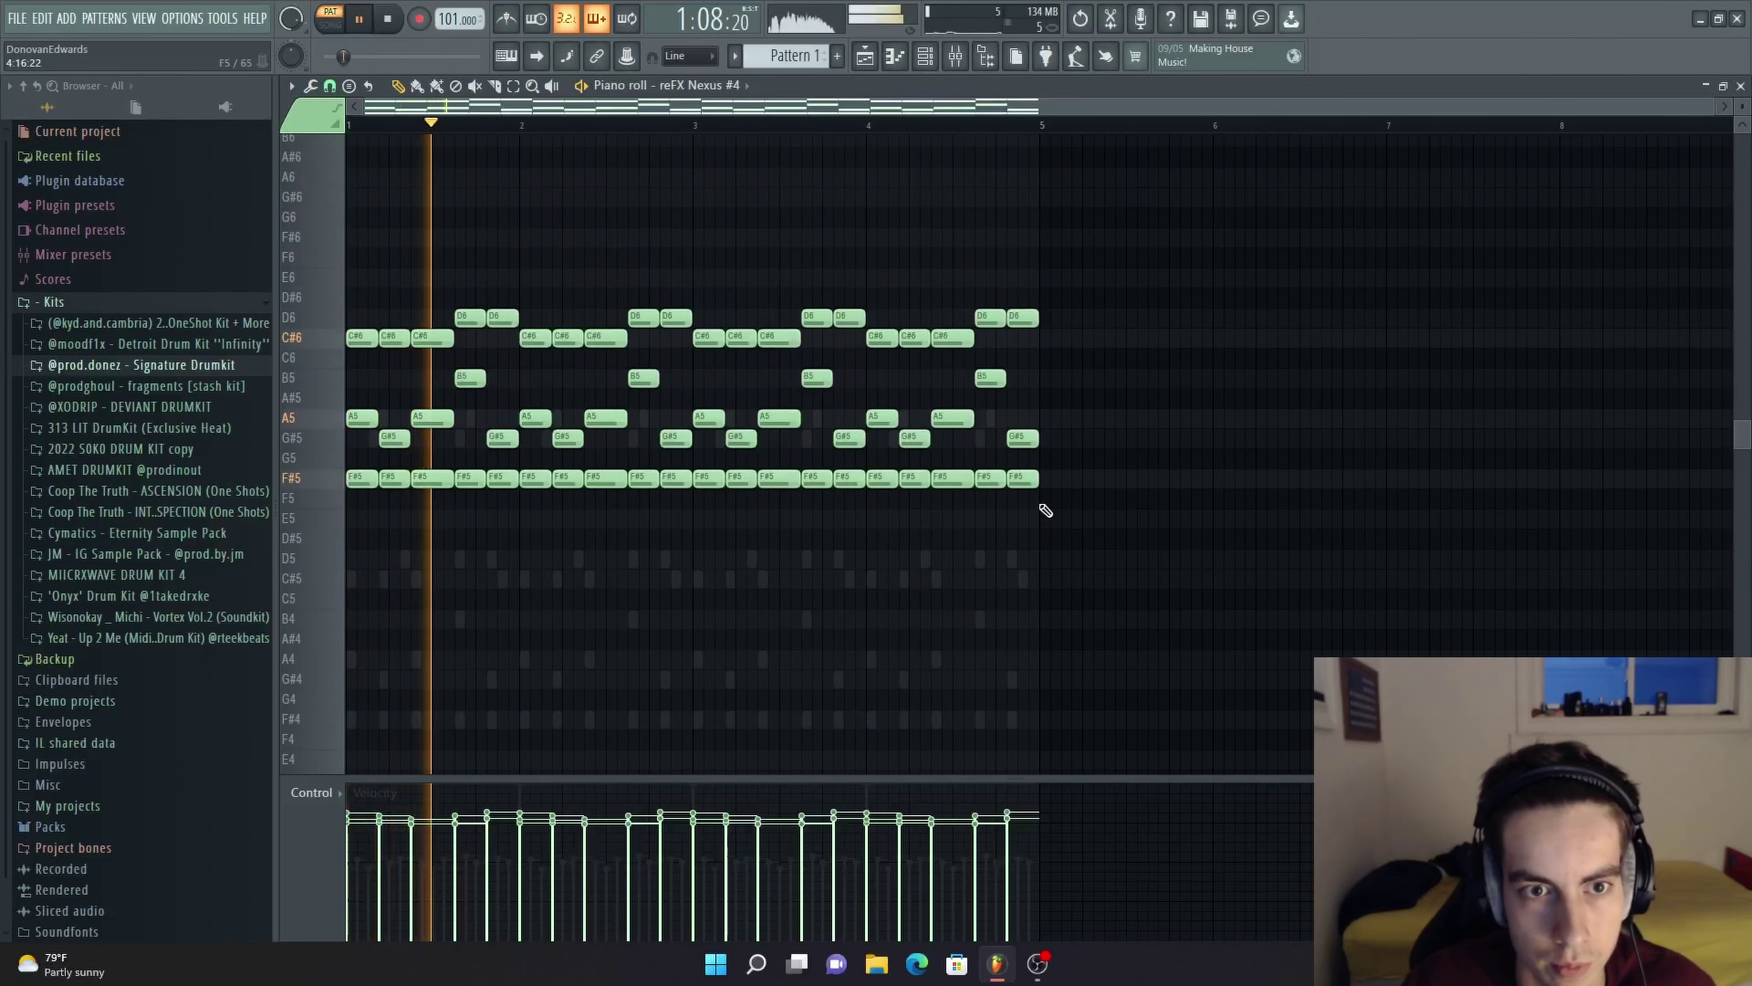
pyautogui.click(1741, 87)
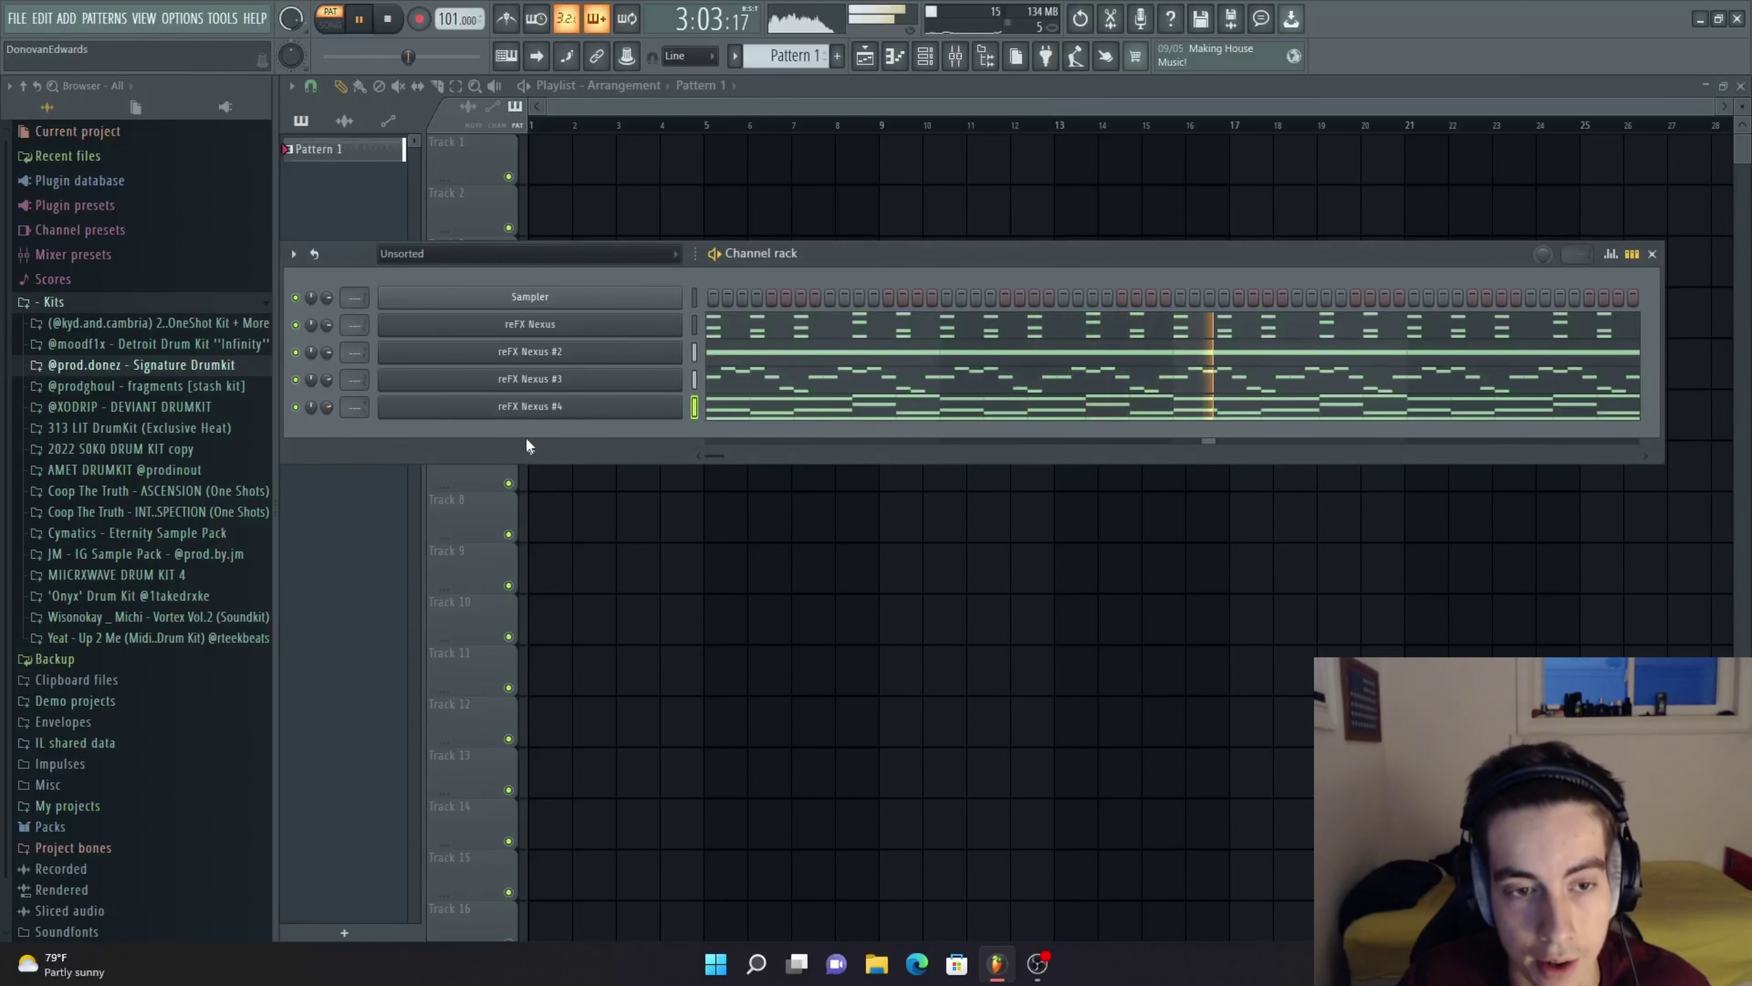
# Add an Xpand!2 channel and load the +20 Ocarina preset from the Ethnic category
pyautogui.click(559, 452)
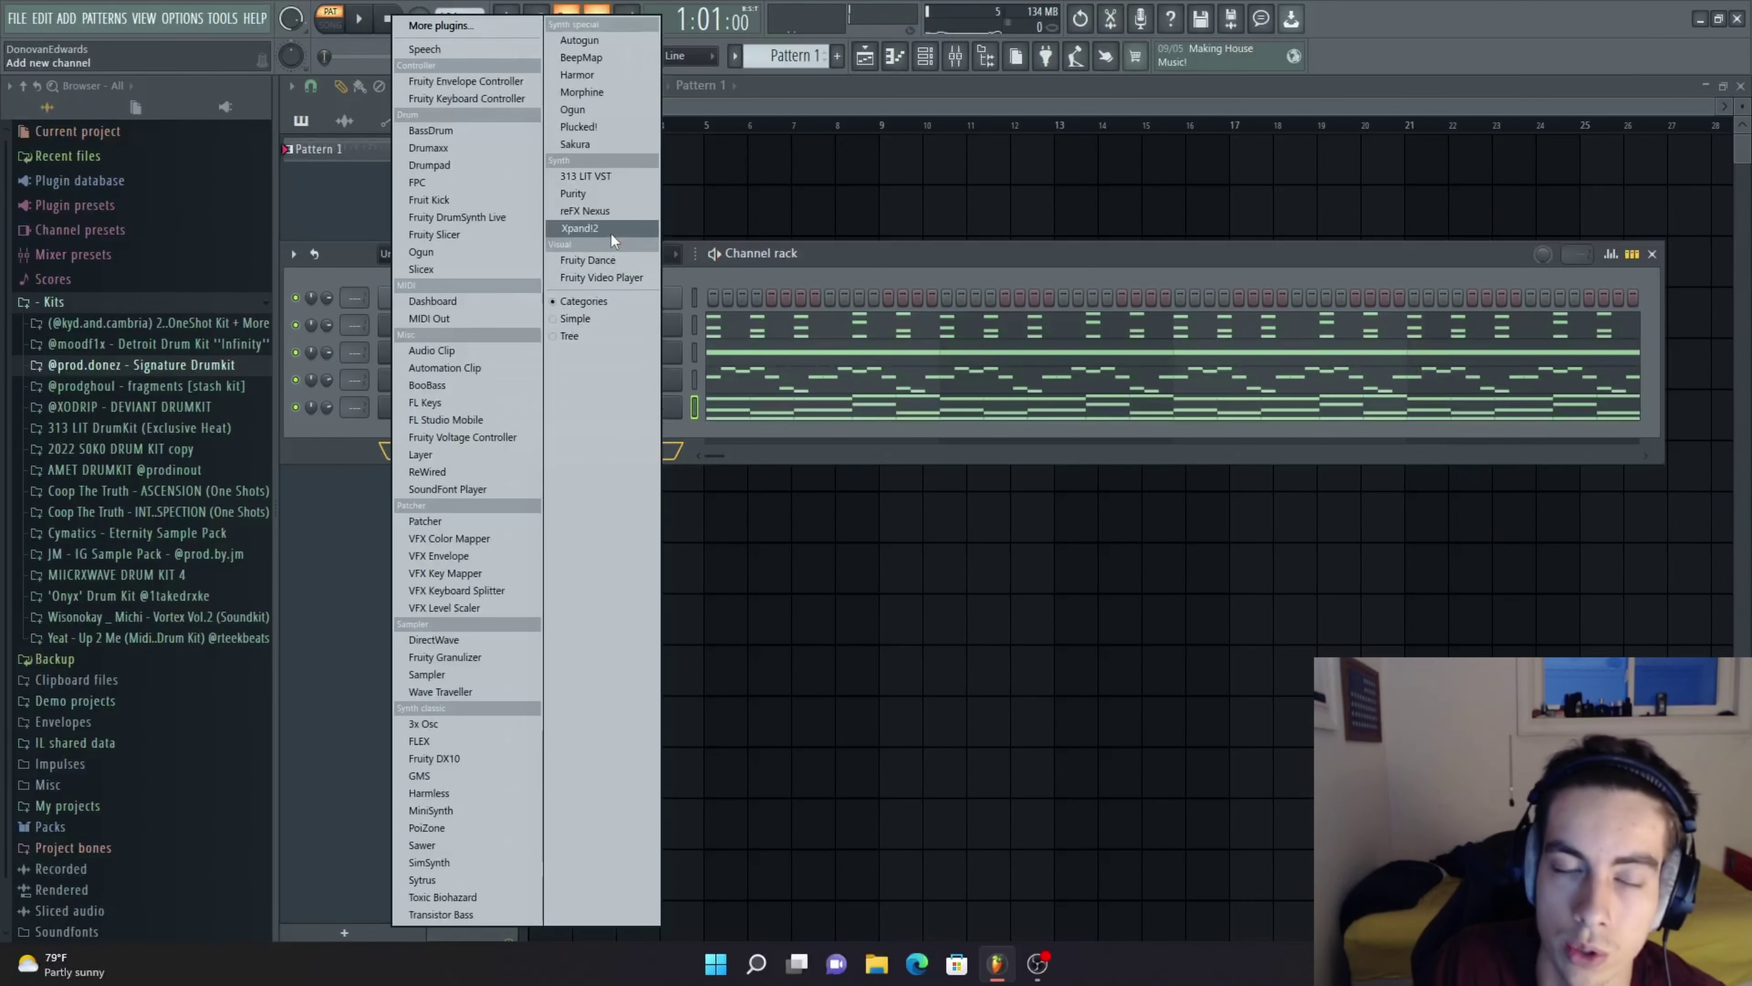
pyautogui.click(610, 232)
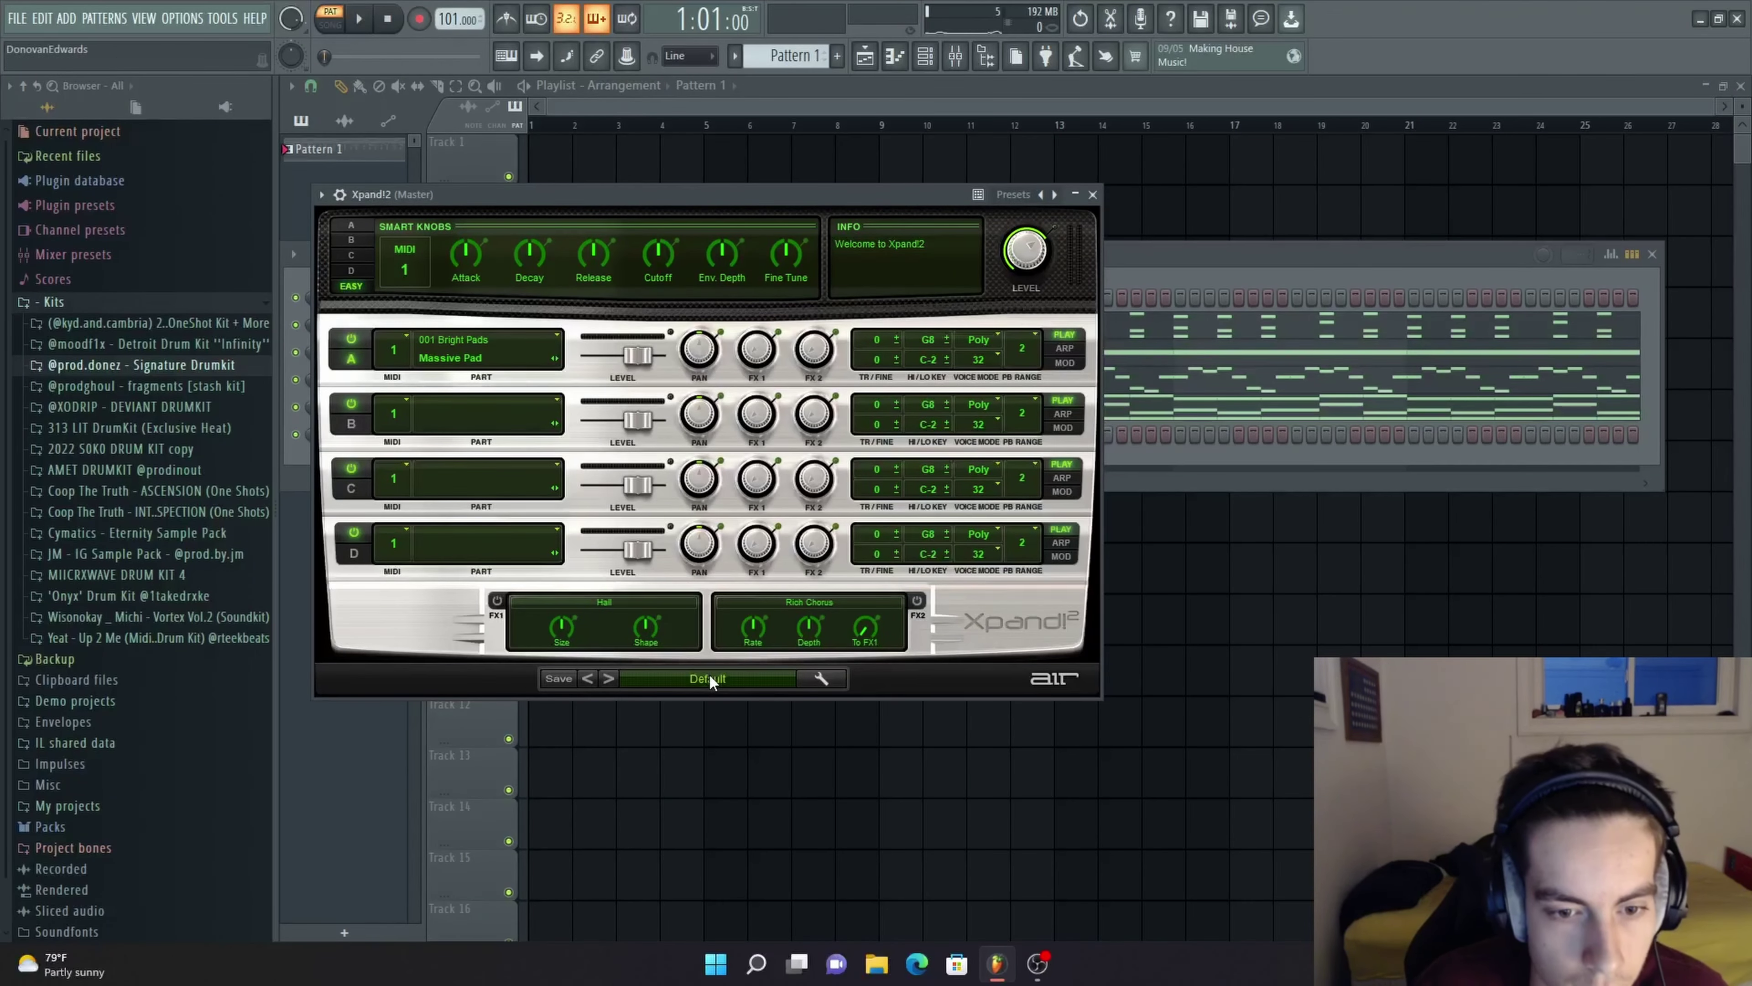
pyautogui.click(709, 678)
pyautogui.moveTo(720, 839)
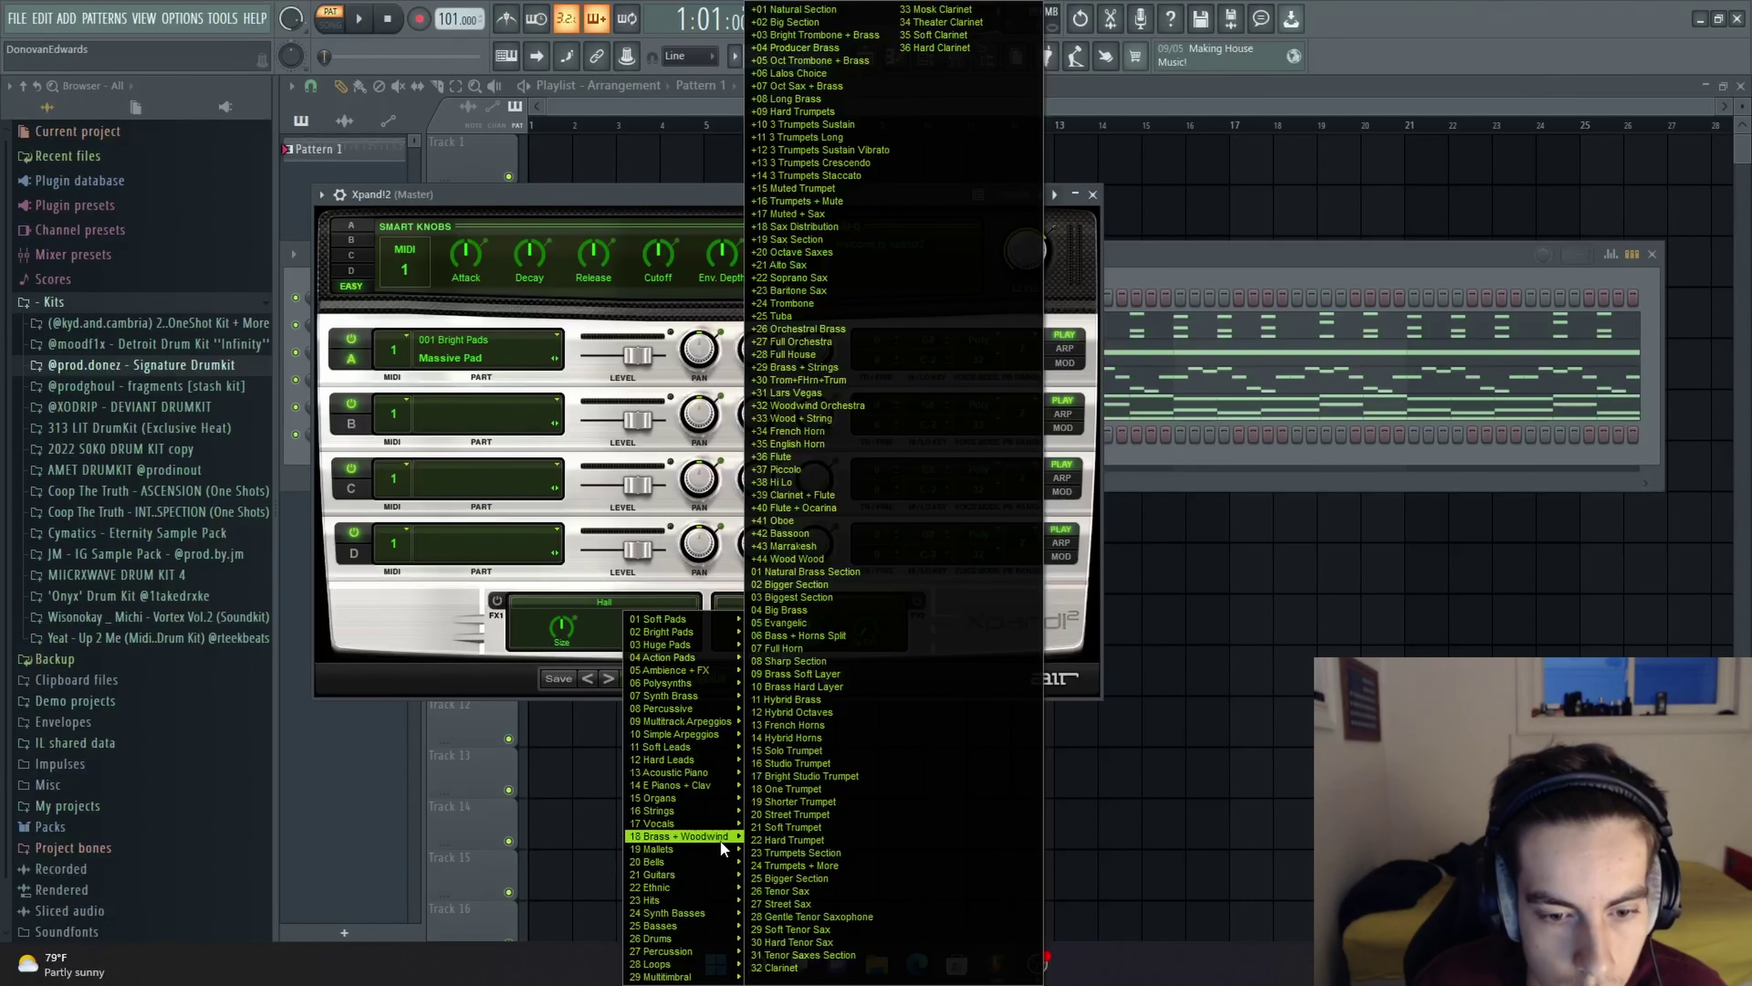
pyautogui.moveTo(745, 890)
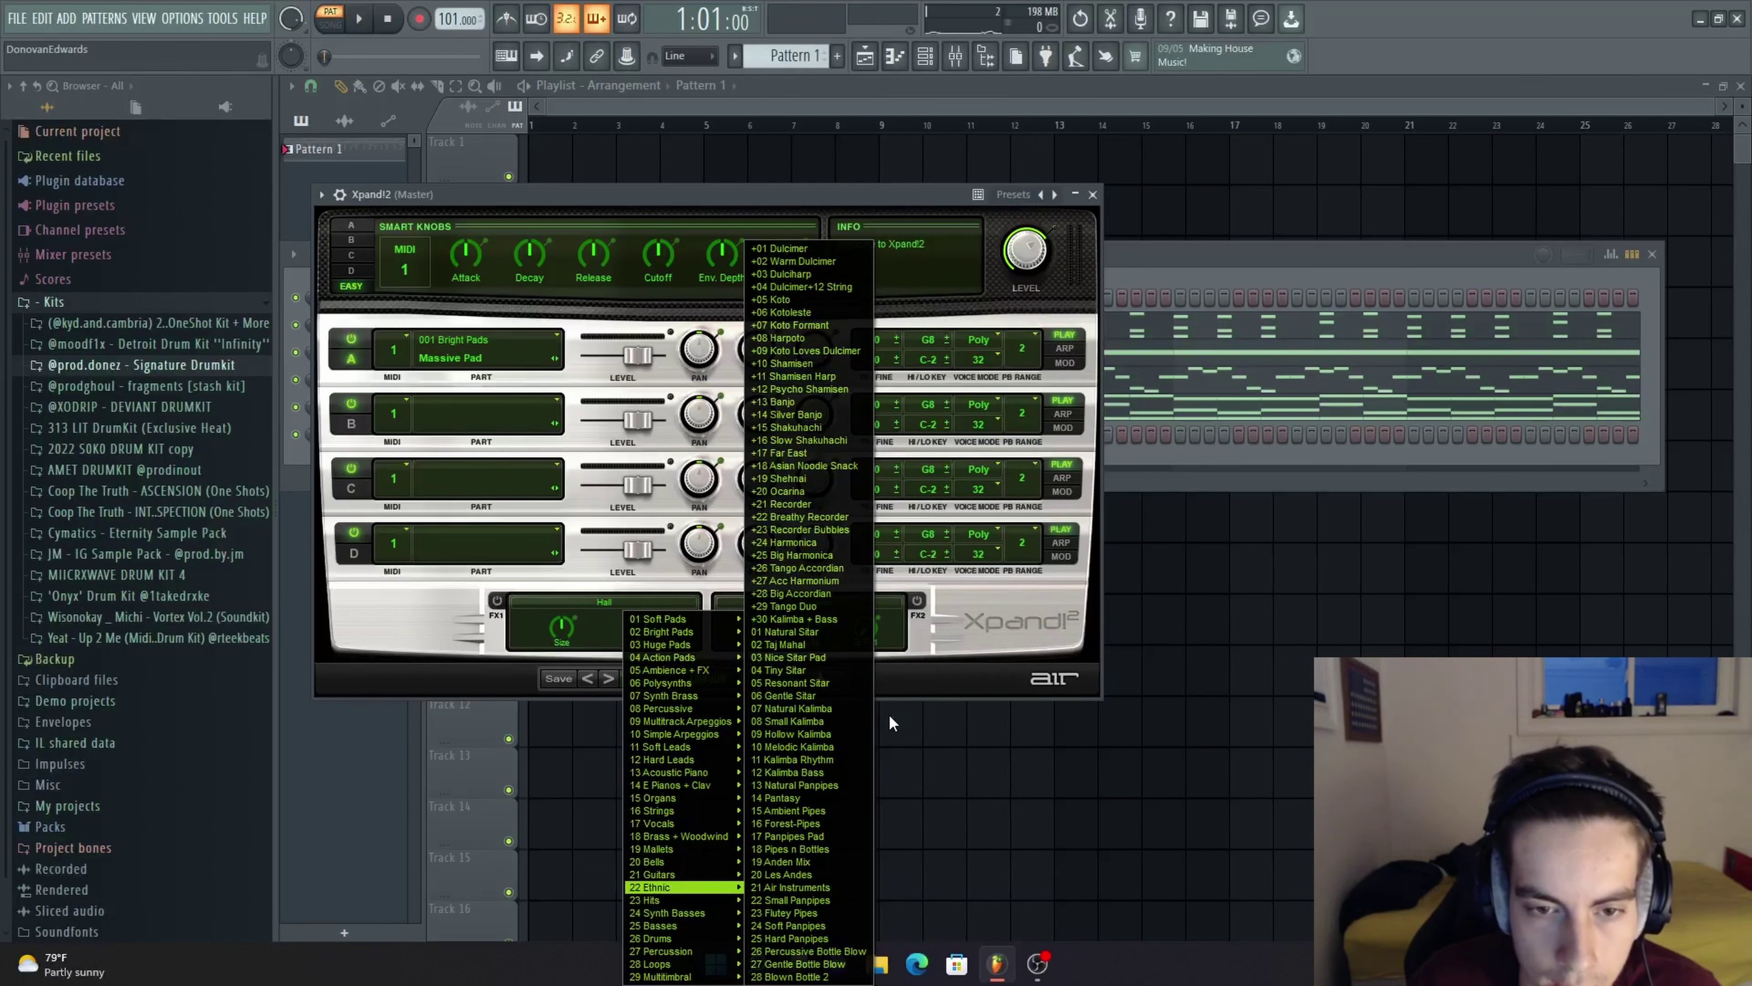
pyautogui.click(816, 492)
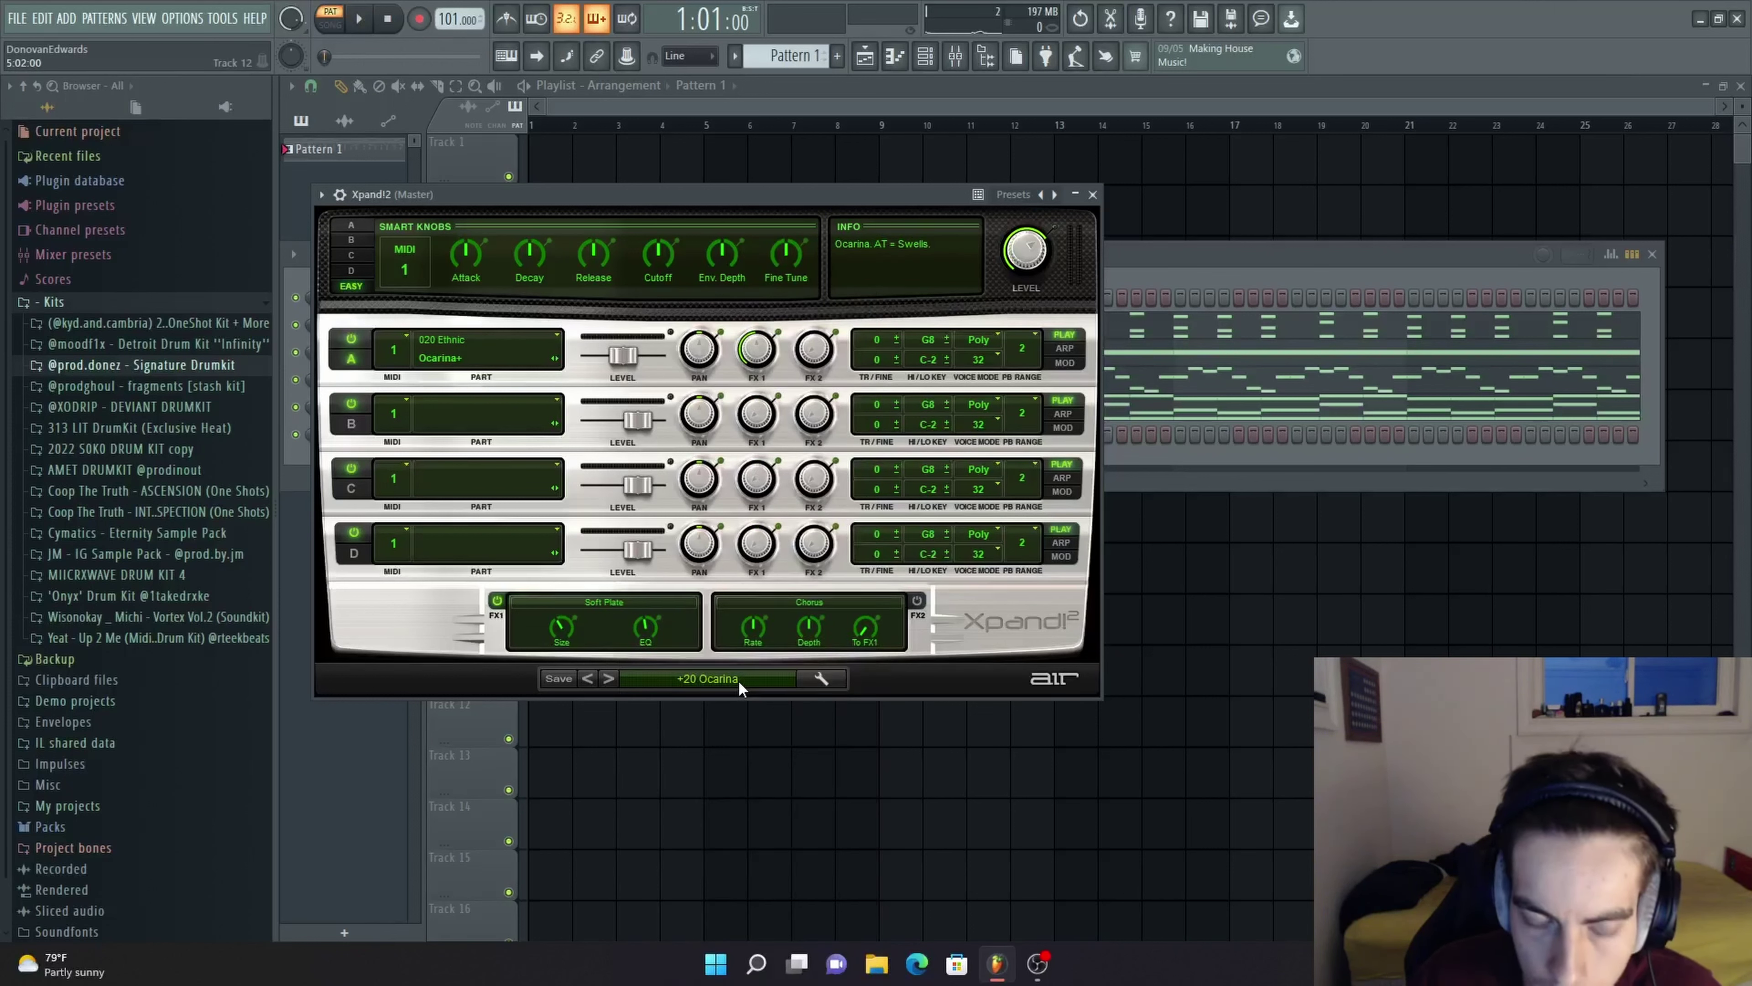
# Draw an F#7 note spanning the first half of bar 1 for Xpand!2 and raise its velocity
pyautogui.press('F7')
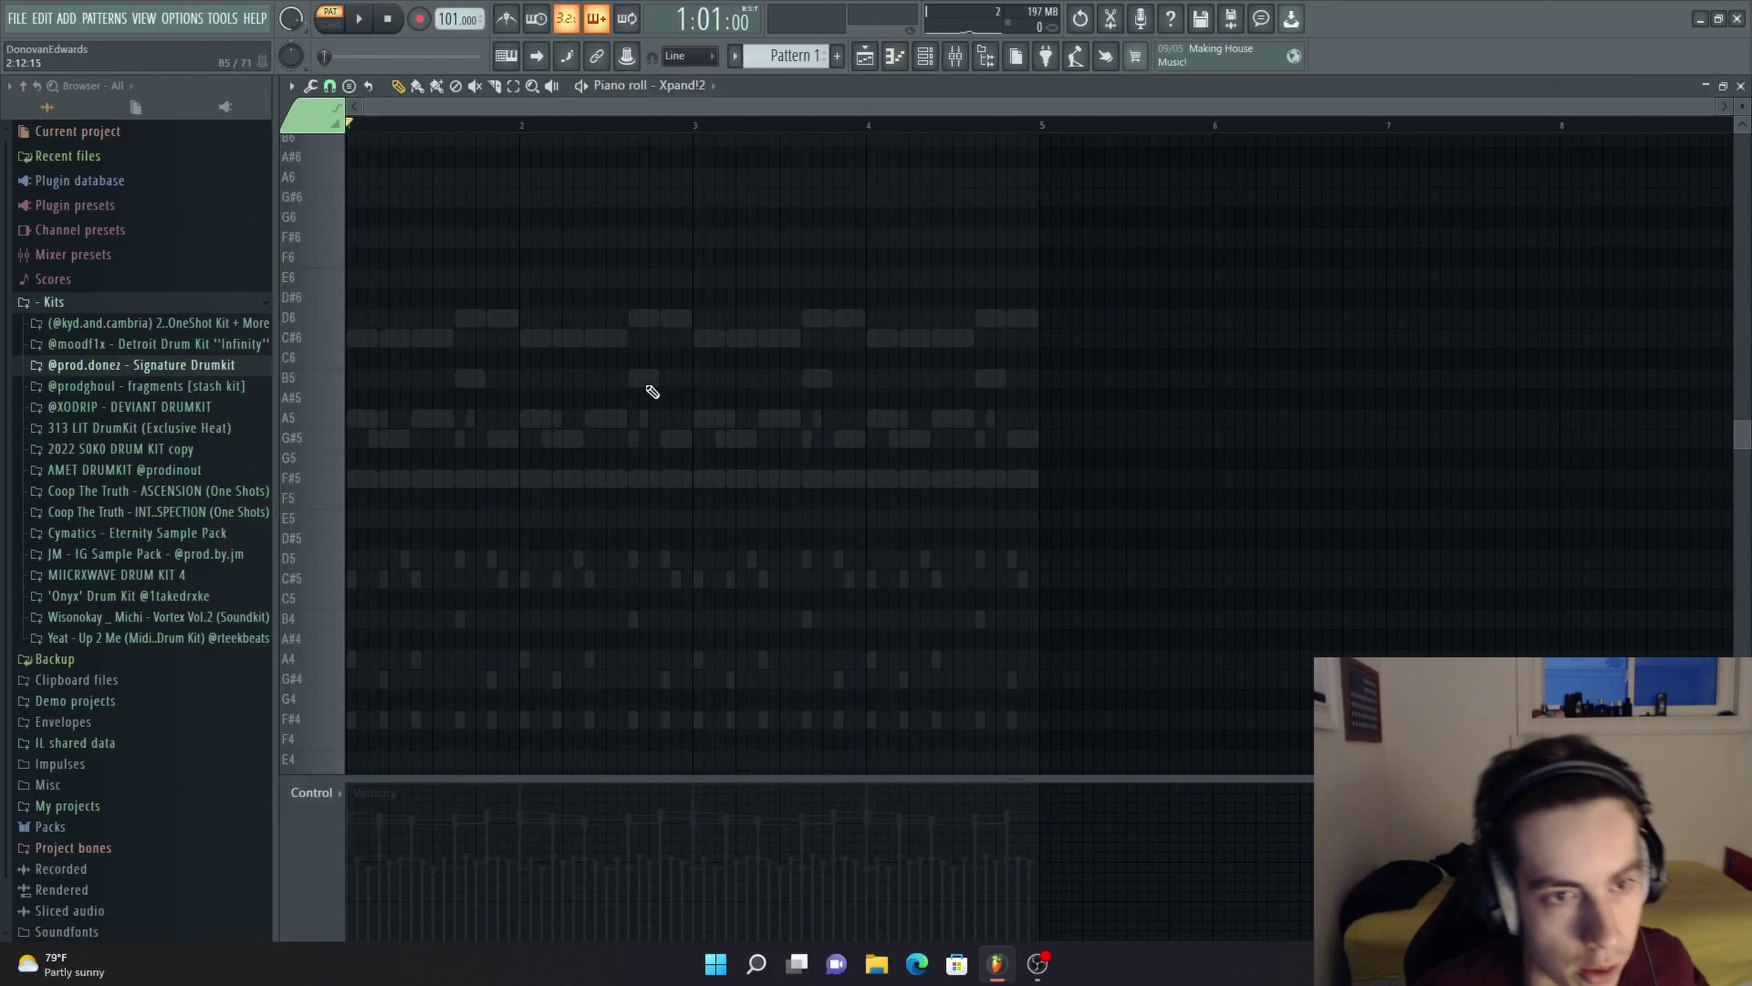
pyautogui.scroll(2, 478, 440)
pyautogui.moveTo(478, 441); pyautogui.dragTo(705, 446)
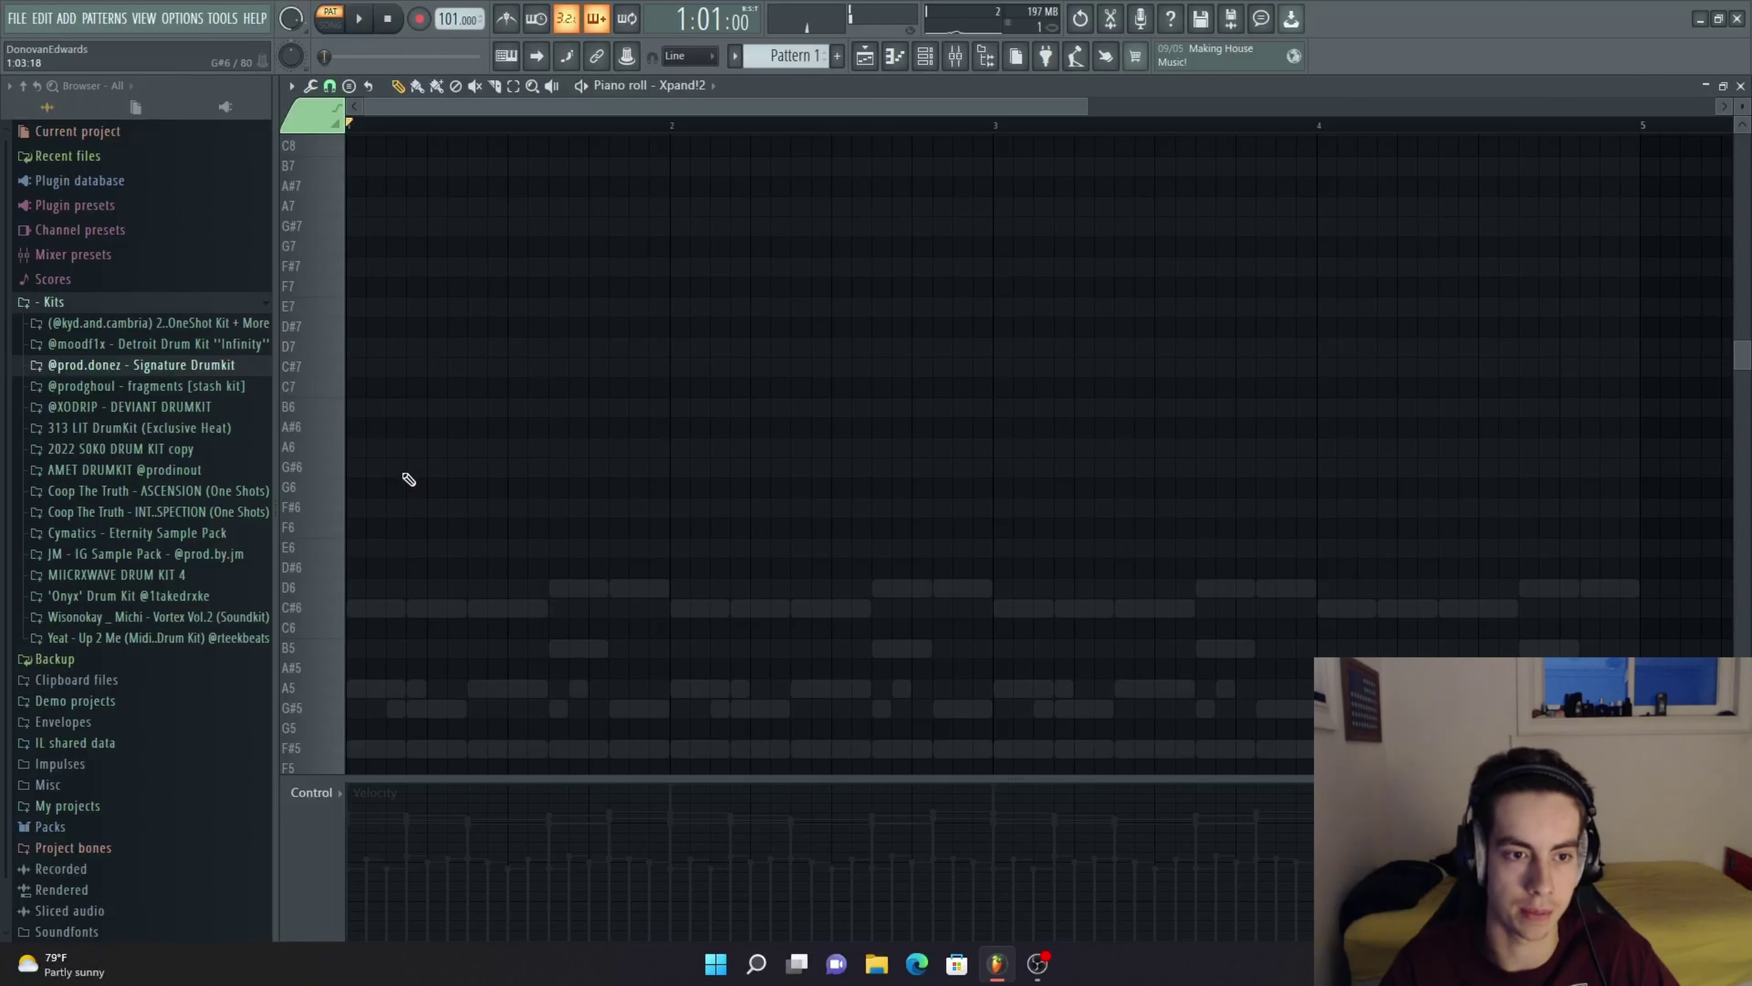
pyautogui.click(414, 514)
pyautogui.rightClick(414, 509)
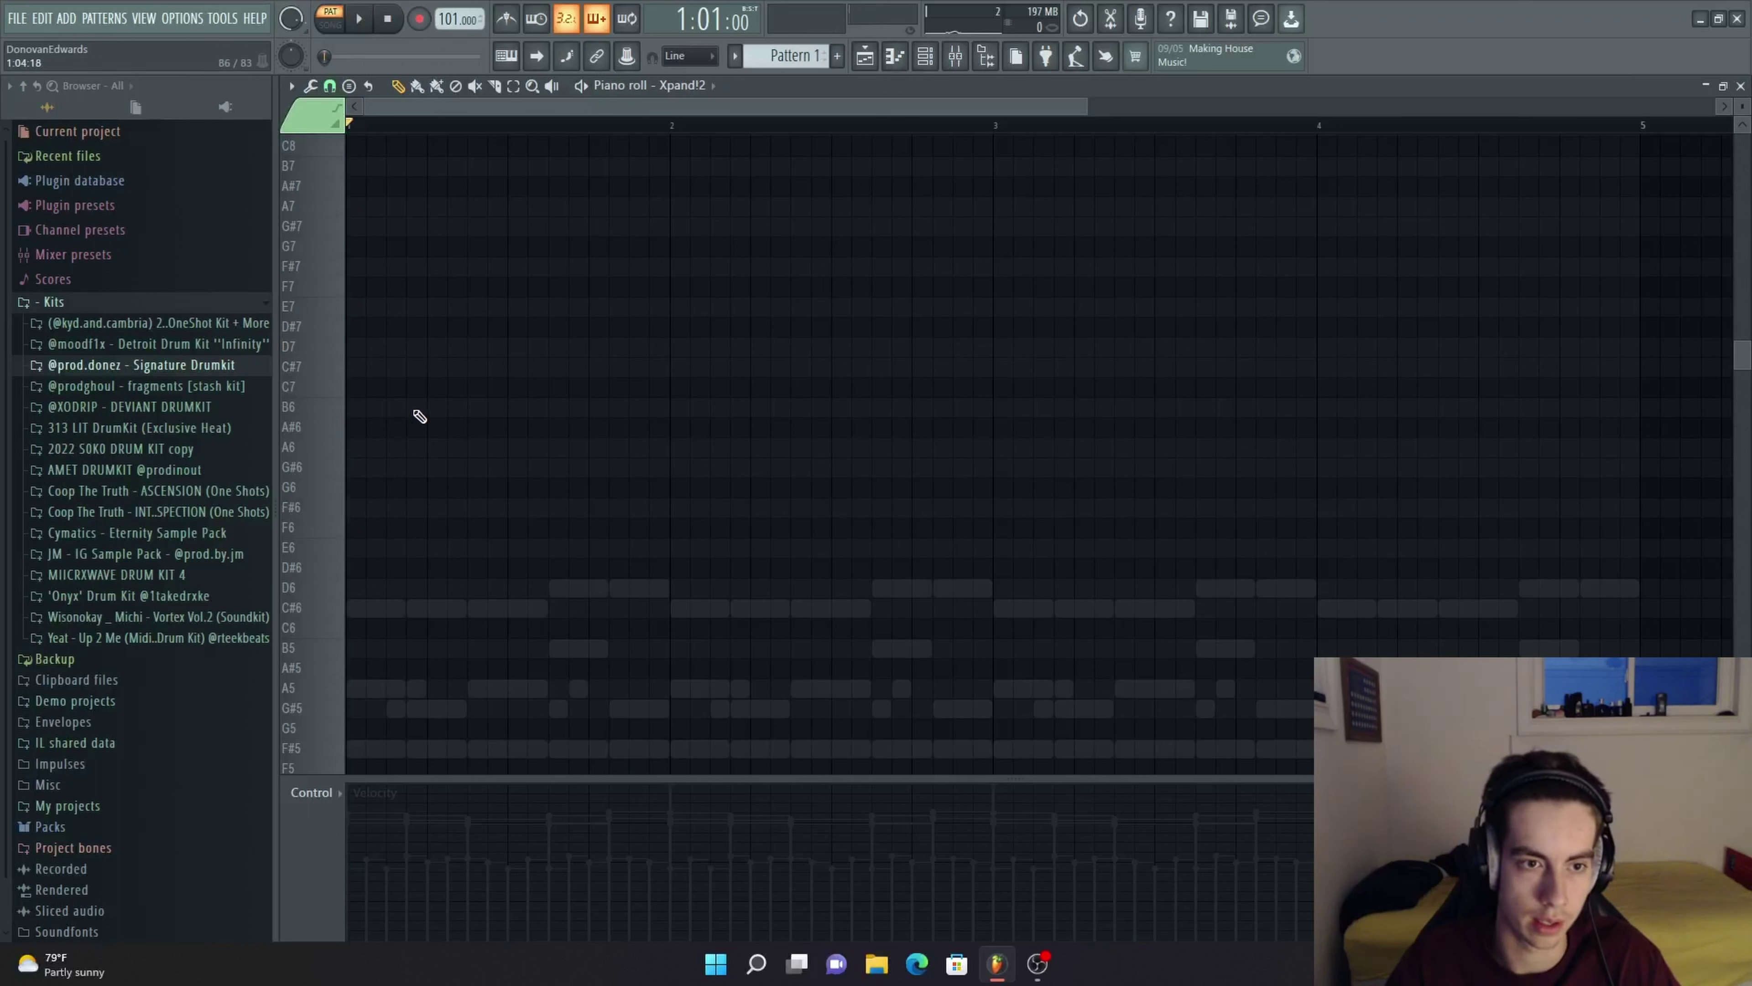
pyautogui.moveTo(408, 326)
pyautogui.mouseDown()
pyautogui.moveTo(408, 269)
pyautogui.moveTo(505, 275)
pyautogui.mouseUp()
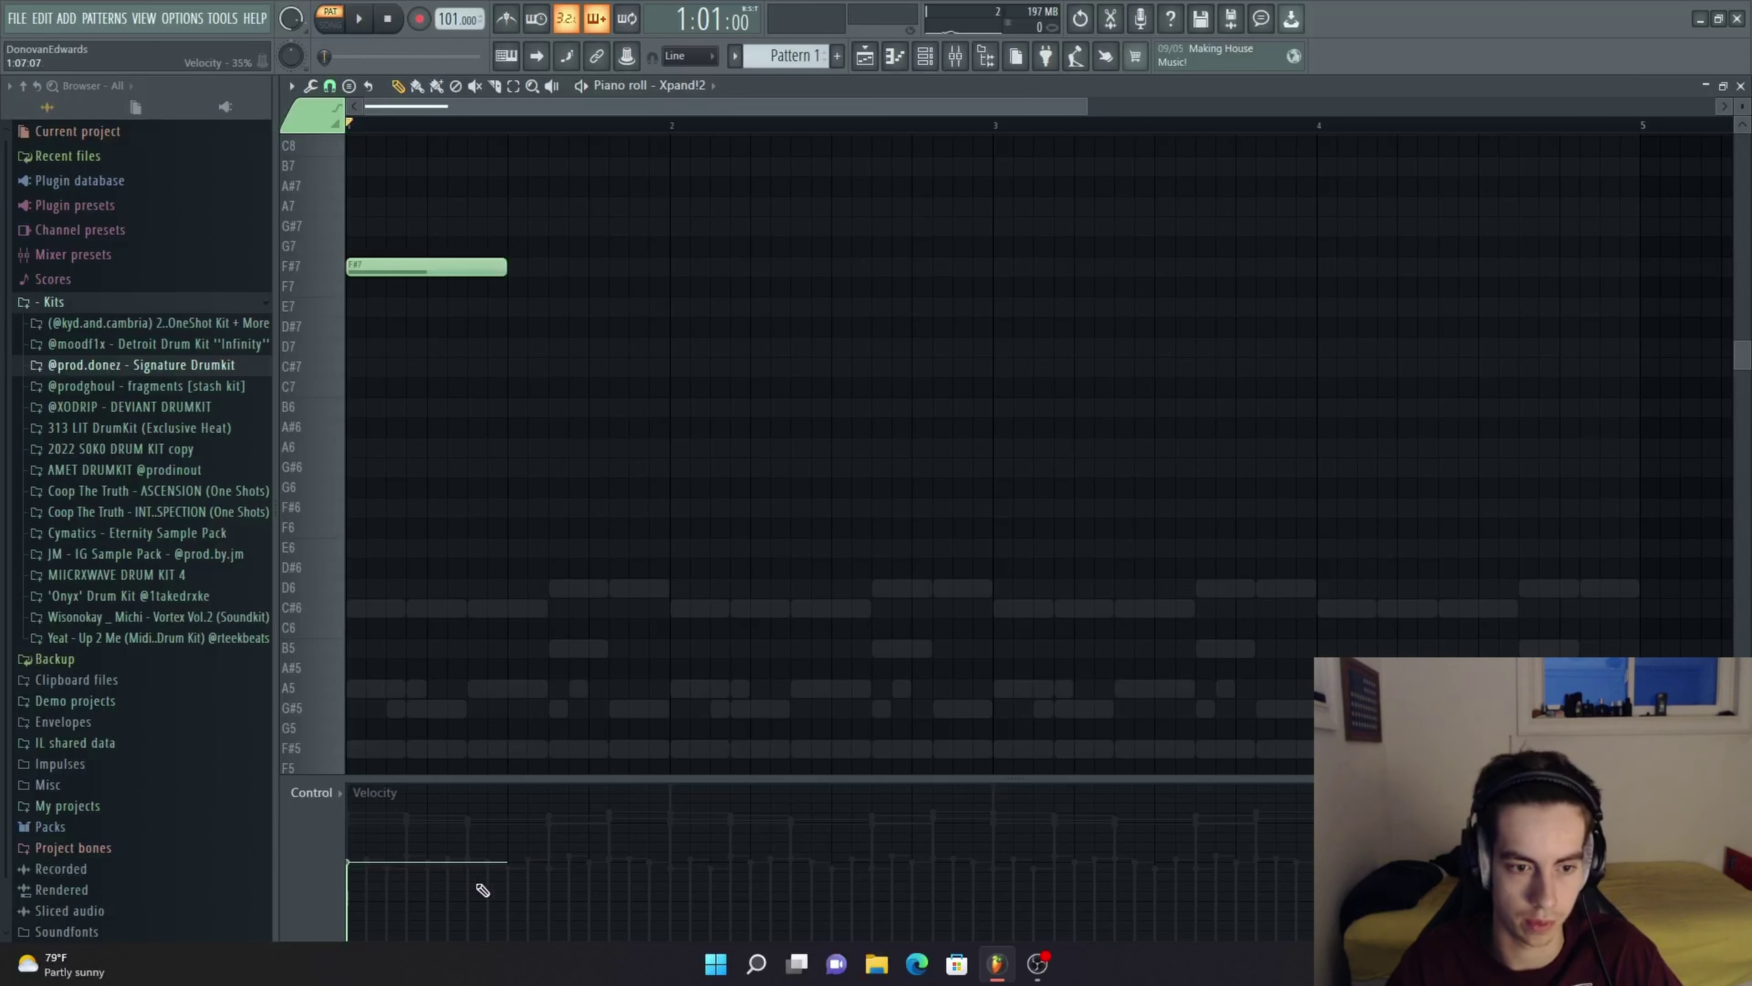
pyautogui.moveTo(498, 896); pyautogui.dragTo(335, 872)
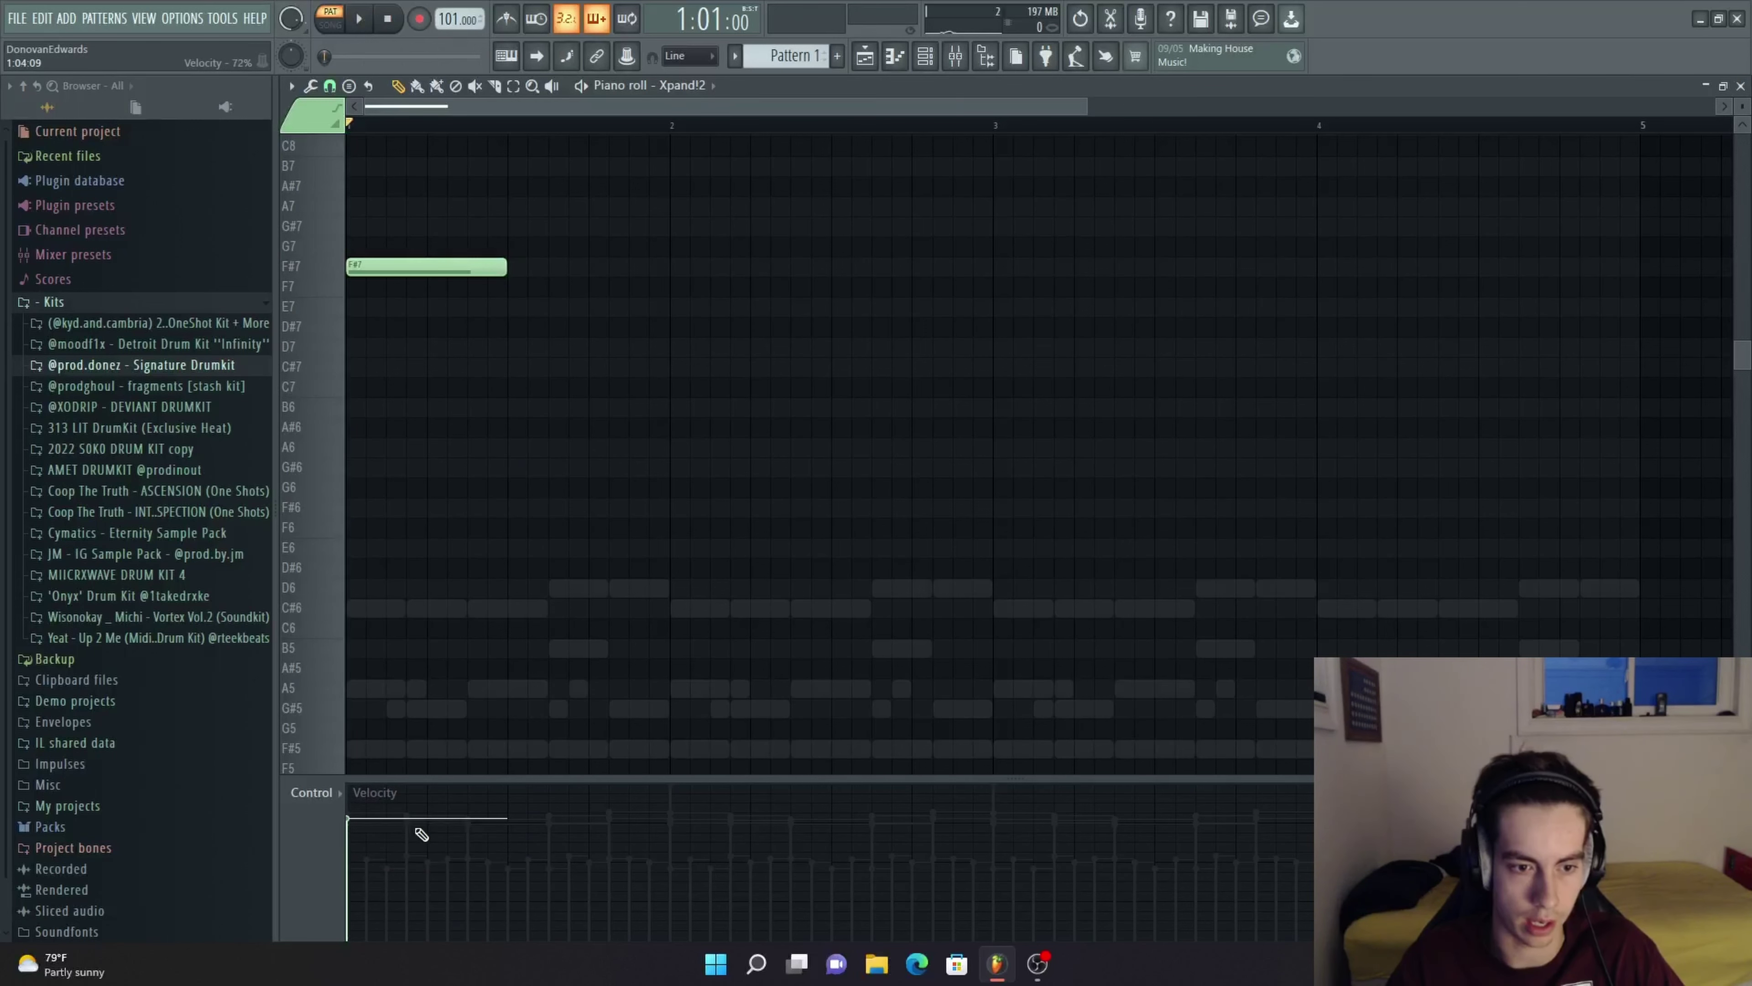
# Add one-step D8, C#8 and A7 notes in descending order, starting right after the long F#7 note
pyautogui.scroll(3, 586, 715)
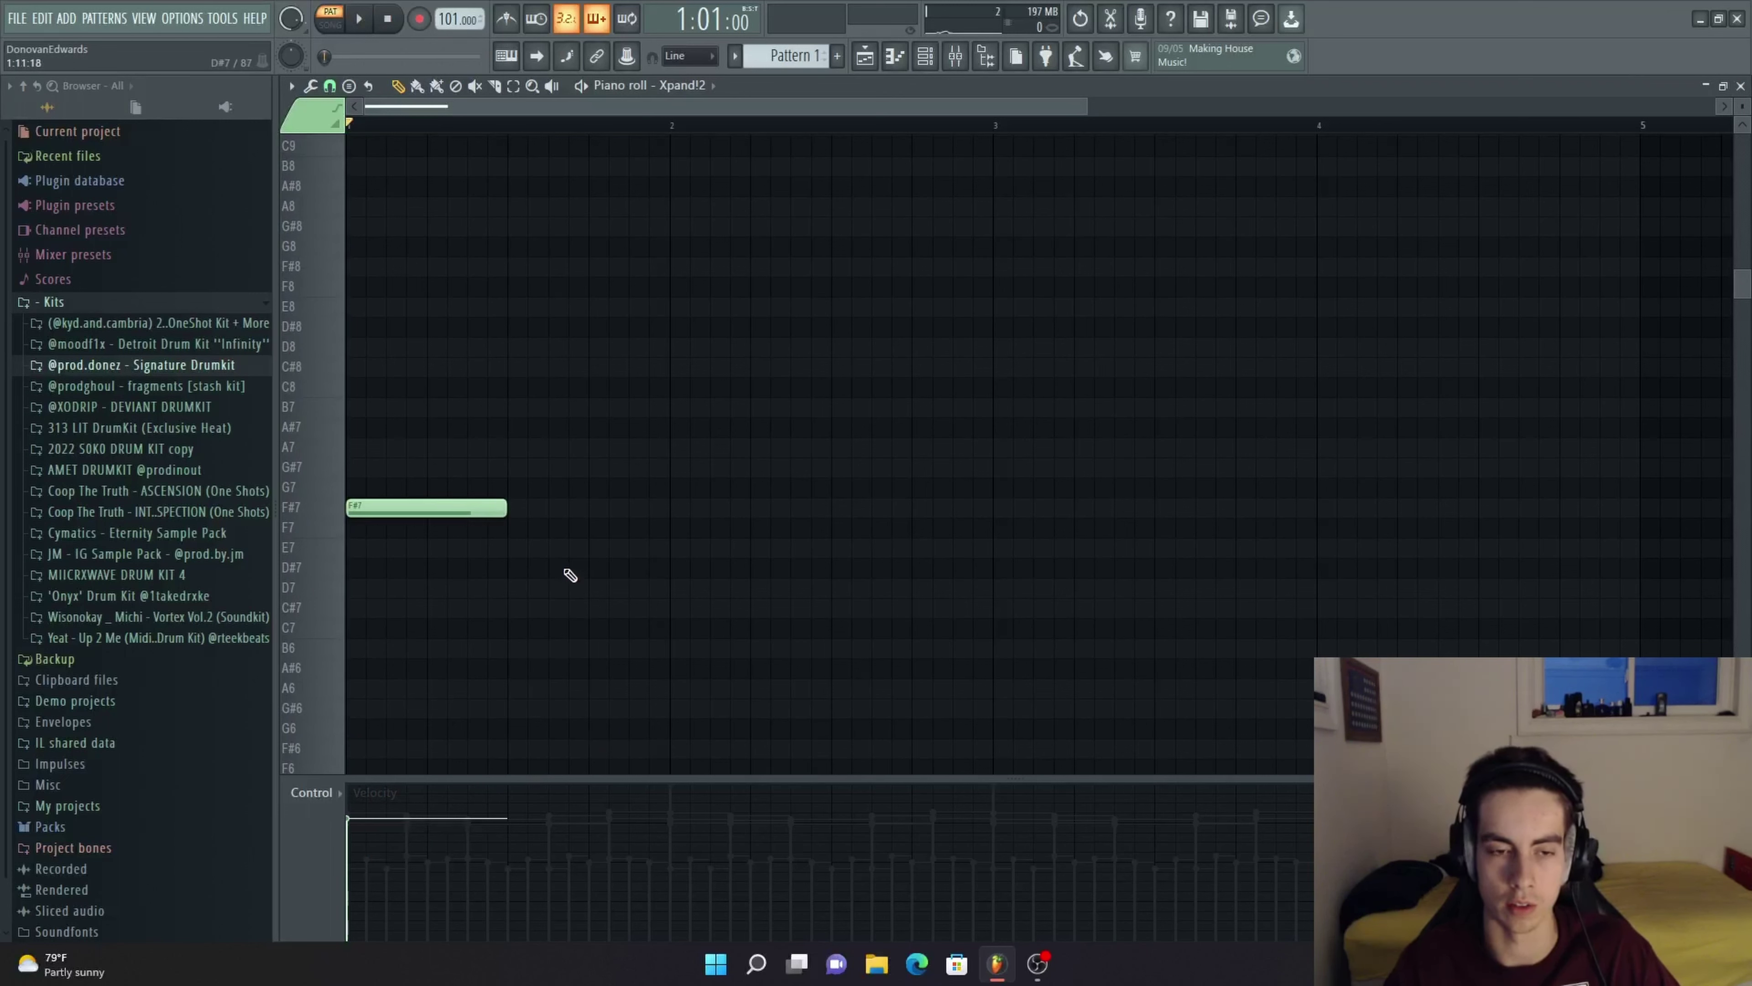
pyautogui.press('space')
pyautogui.press('space')
pyautogui.moveTo(514, 368); pyautogui.dragTo(509, 344)
pyautogui.moveTo(662, 352); pyautogui.dragTo(528, 352)
pyautogui.click(537, 366)
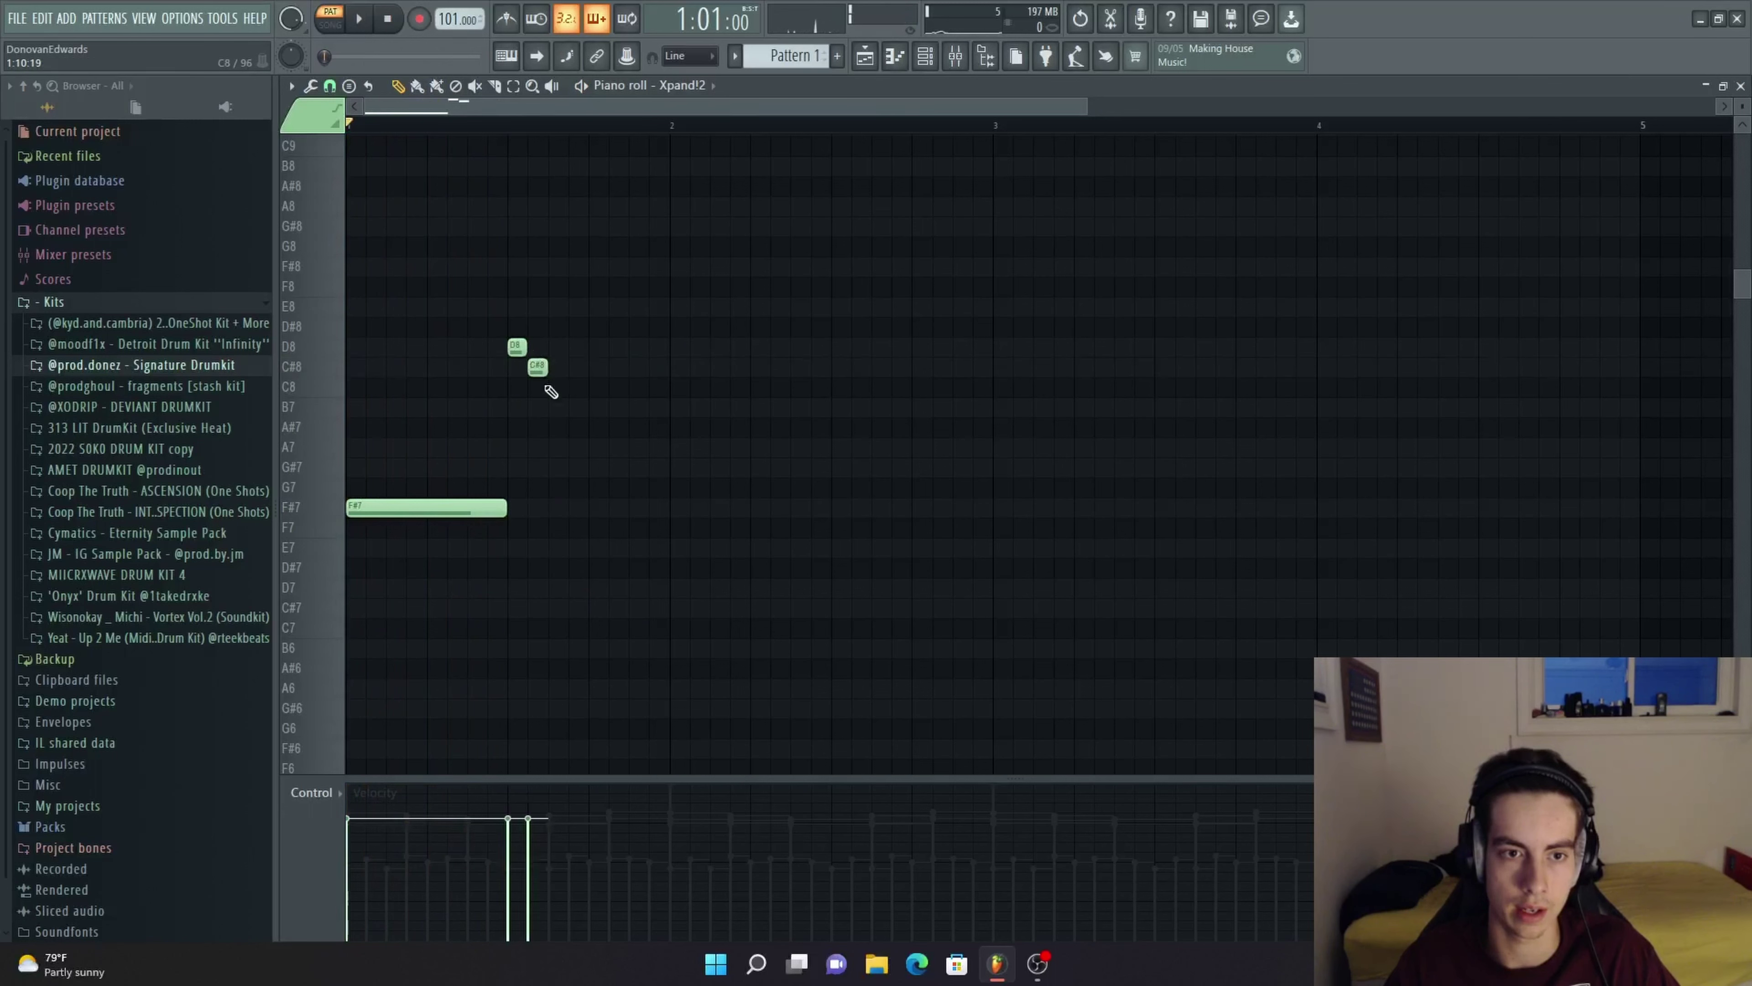
pyautogui.click(556, 447)
pyautogui.click(577, 467)
pyautogui.rightClick(578, 469)
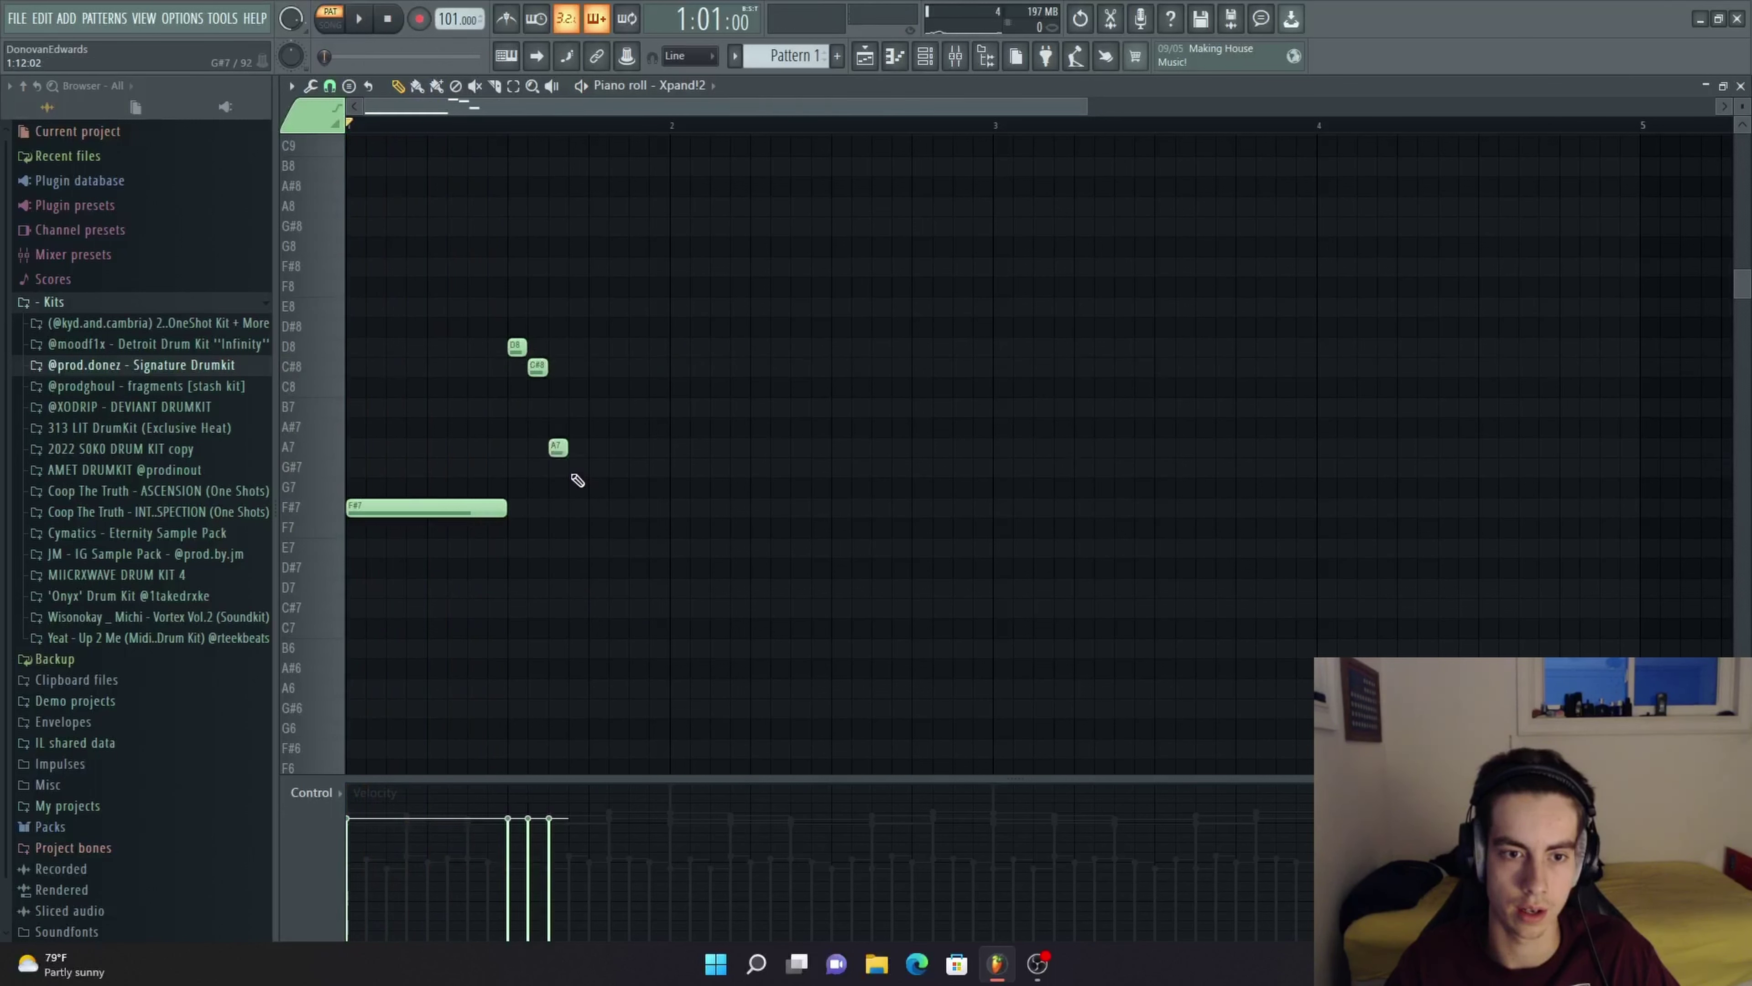
# Continue the run with F#7, G#7 and A7, extend the last A7 to the end of bar 1, and play it back
pyautogui.click(578, 507)
pyautogui.click(591, 468)
pyautogui.click(617, 446)
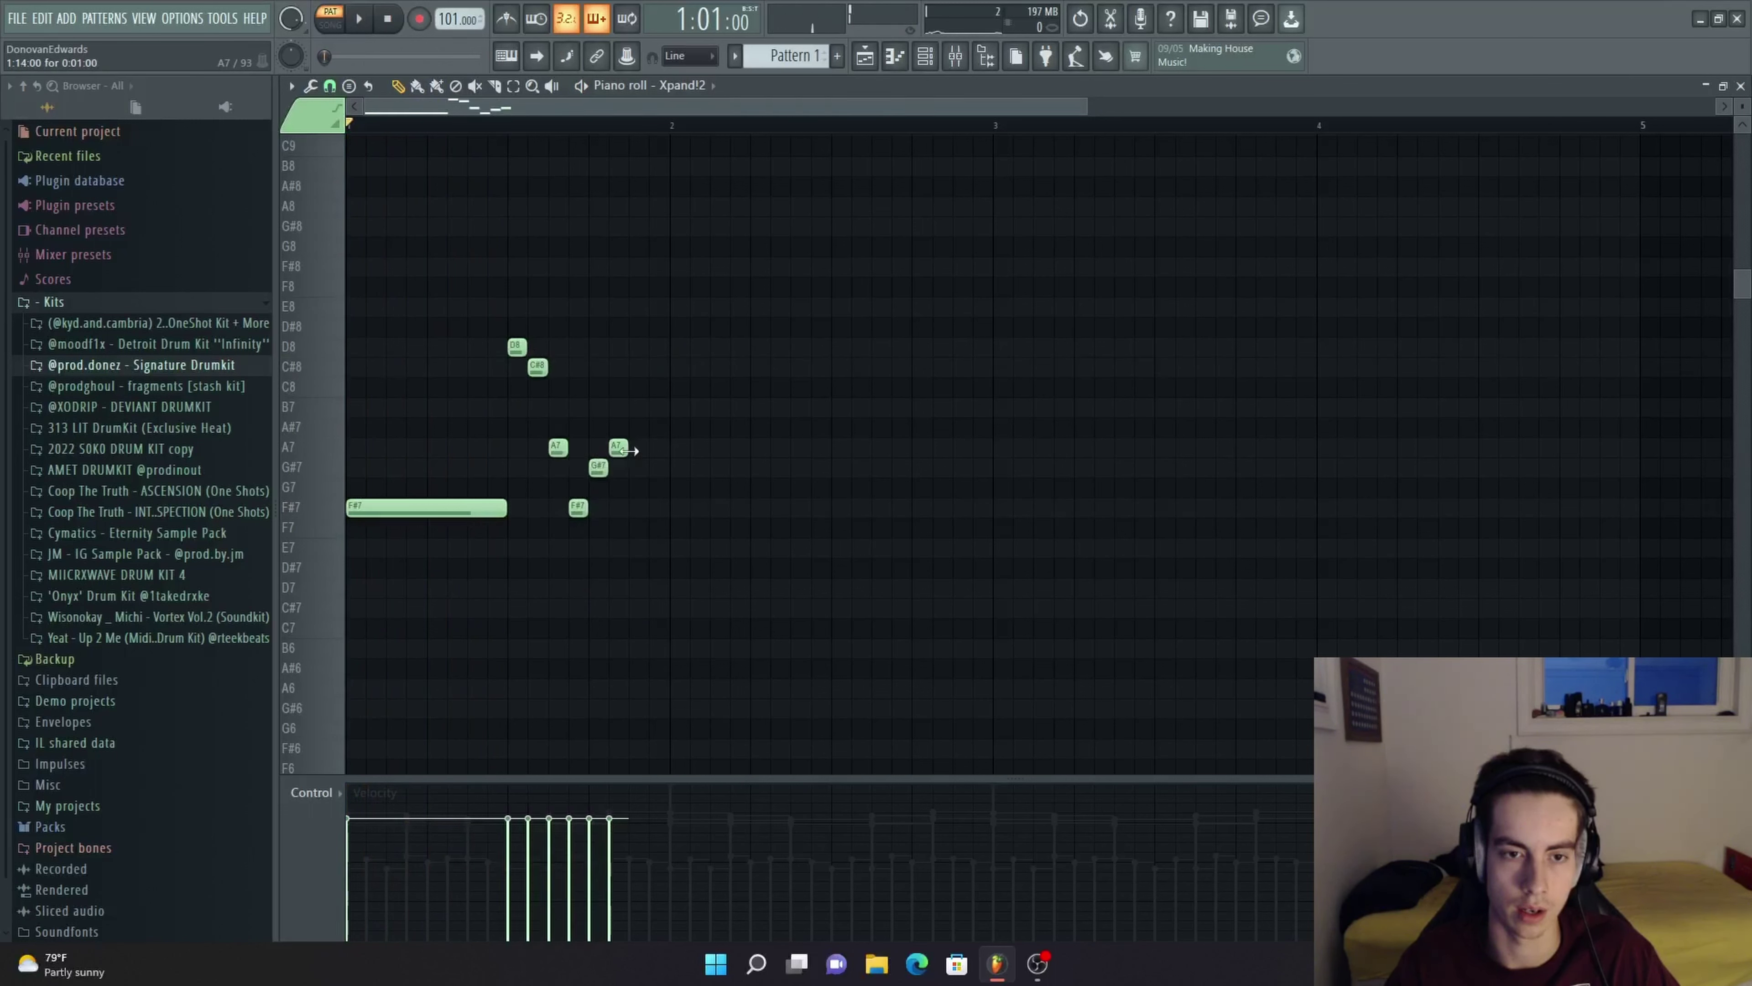
pyautogui.moveTo(627, 447); pyautogui.dragTo(669, 447)
pyautogui.press('space')
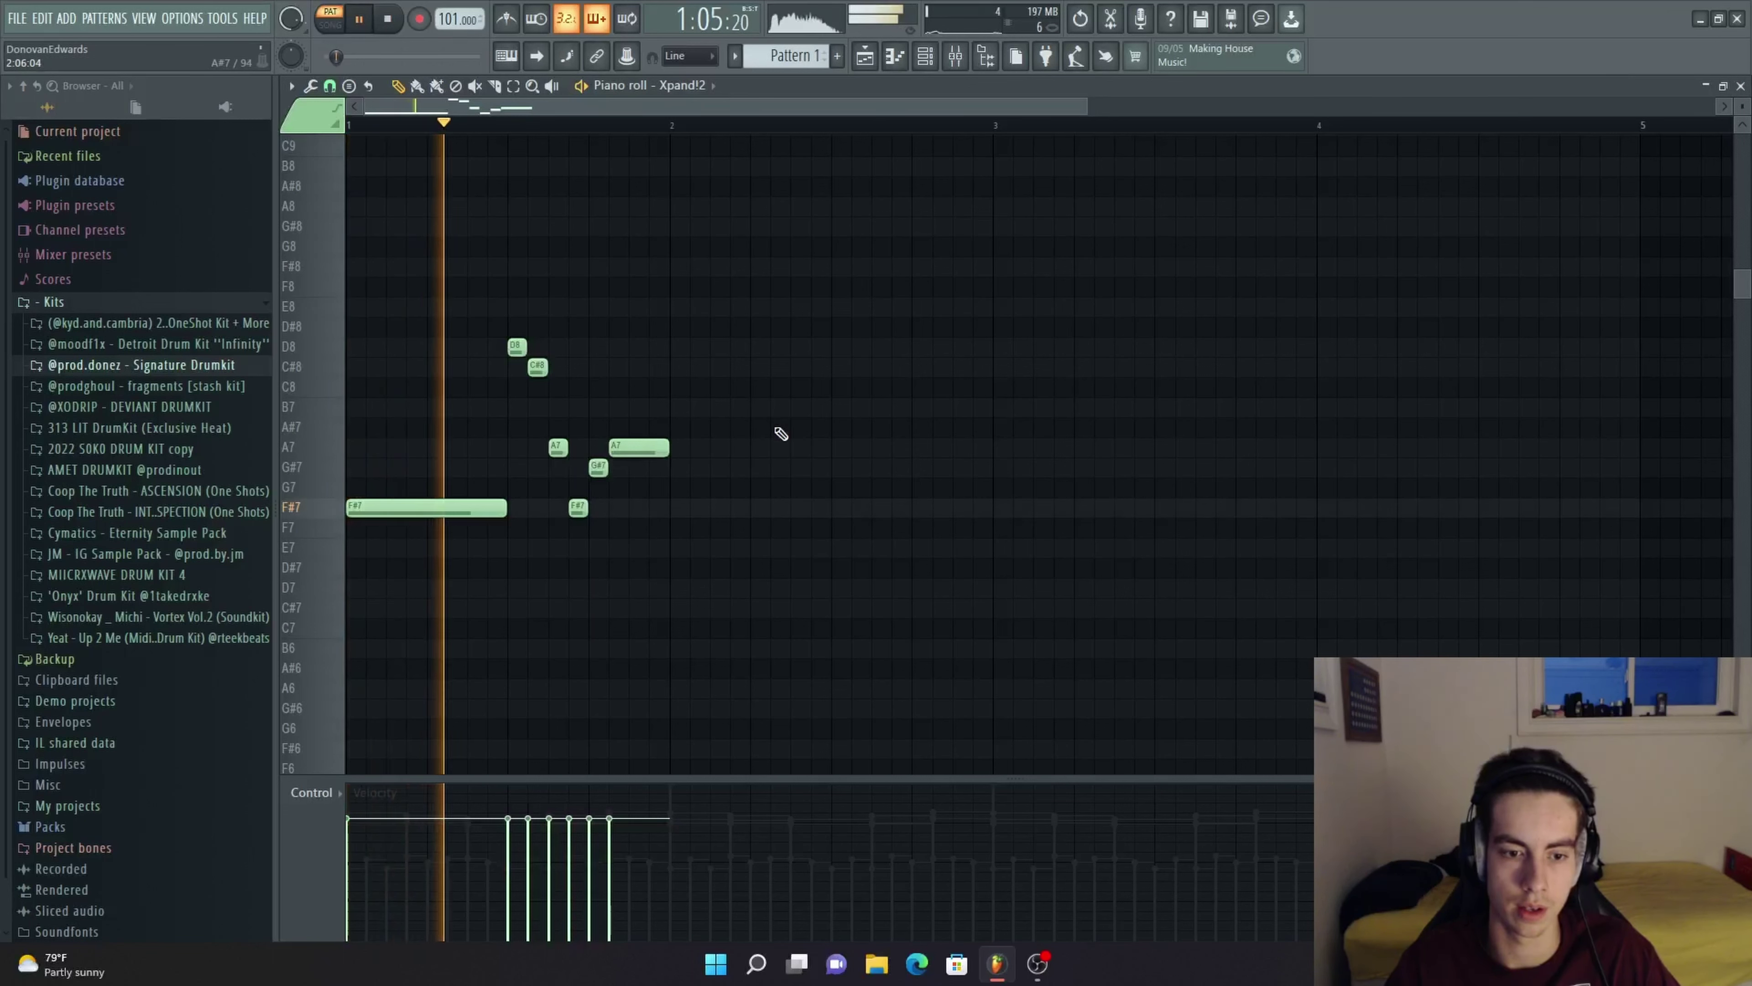
pyautogui.press('space')
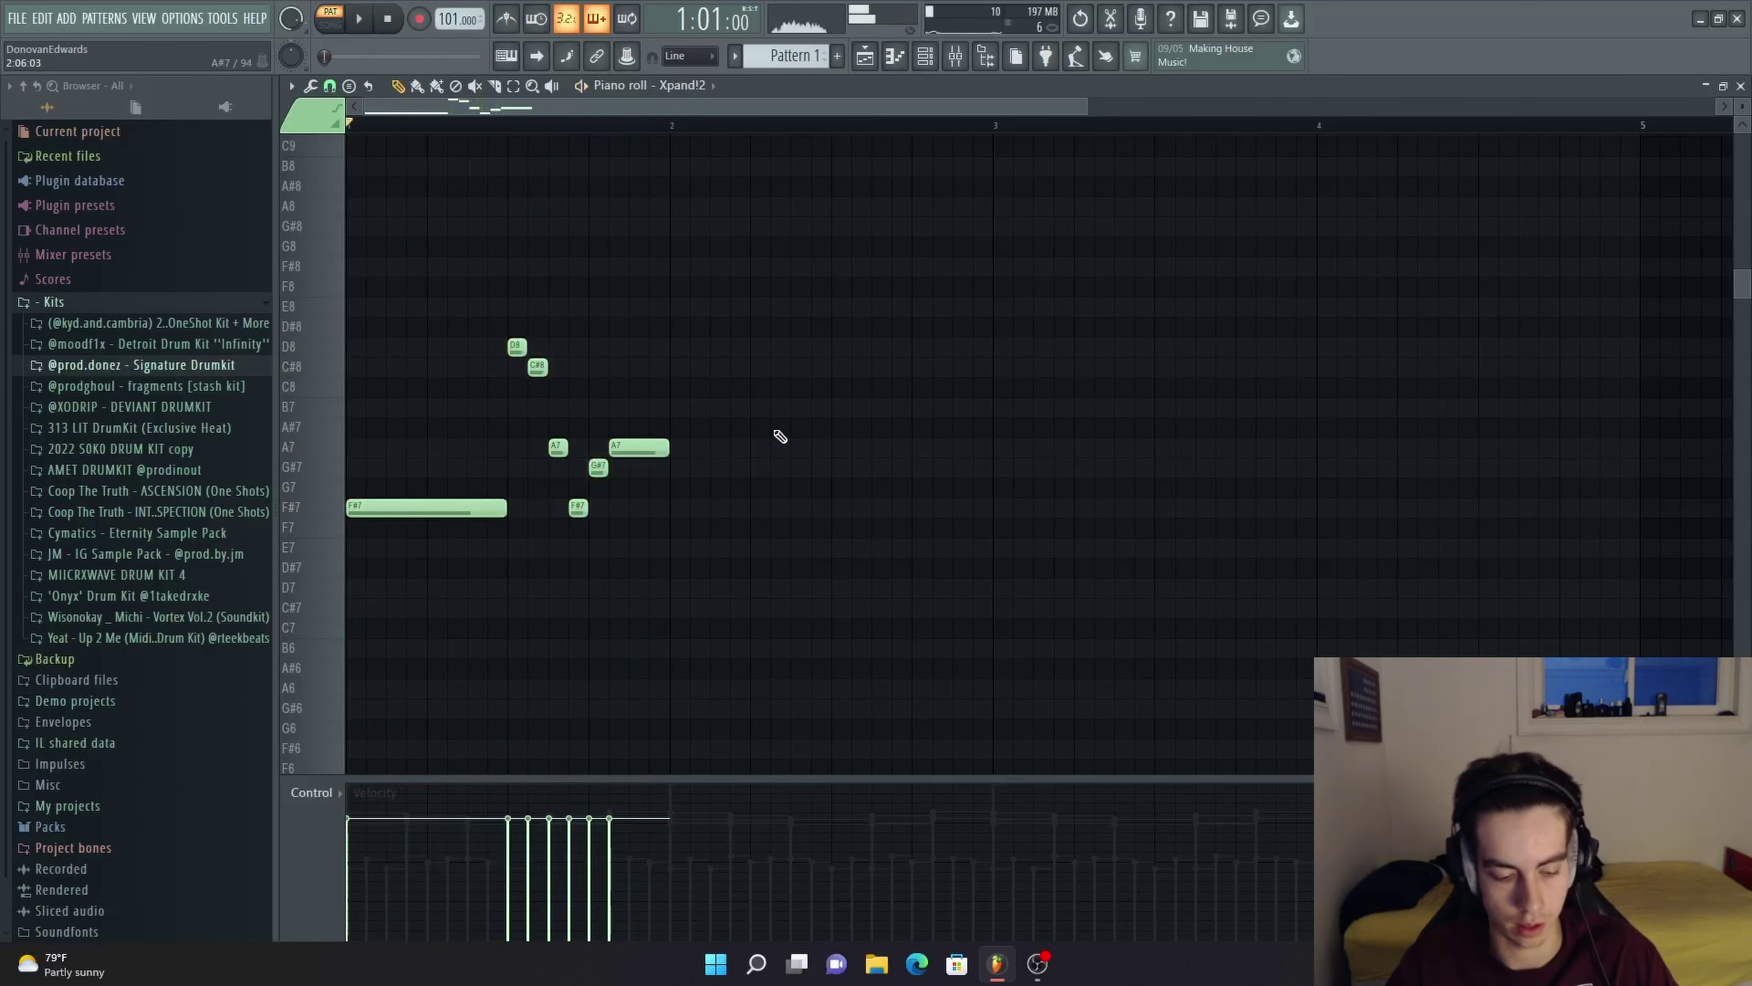
# Randomize the velocity levels of the Xpand!2 melody notes using a different seed
pyautogui.hotkey('alt', 'r')
pyautogui.click(983, 509)
pyautogui.click(983, 509)
pyautogui.click(983, 509)
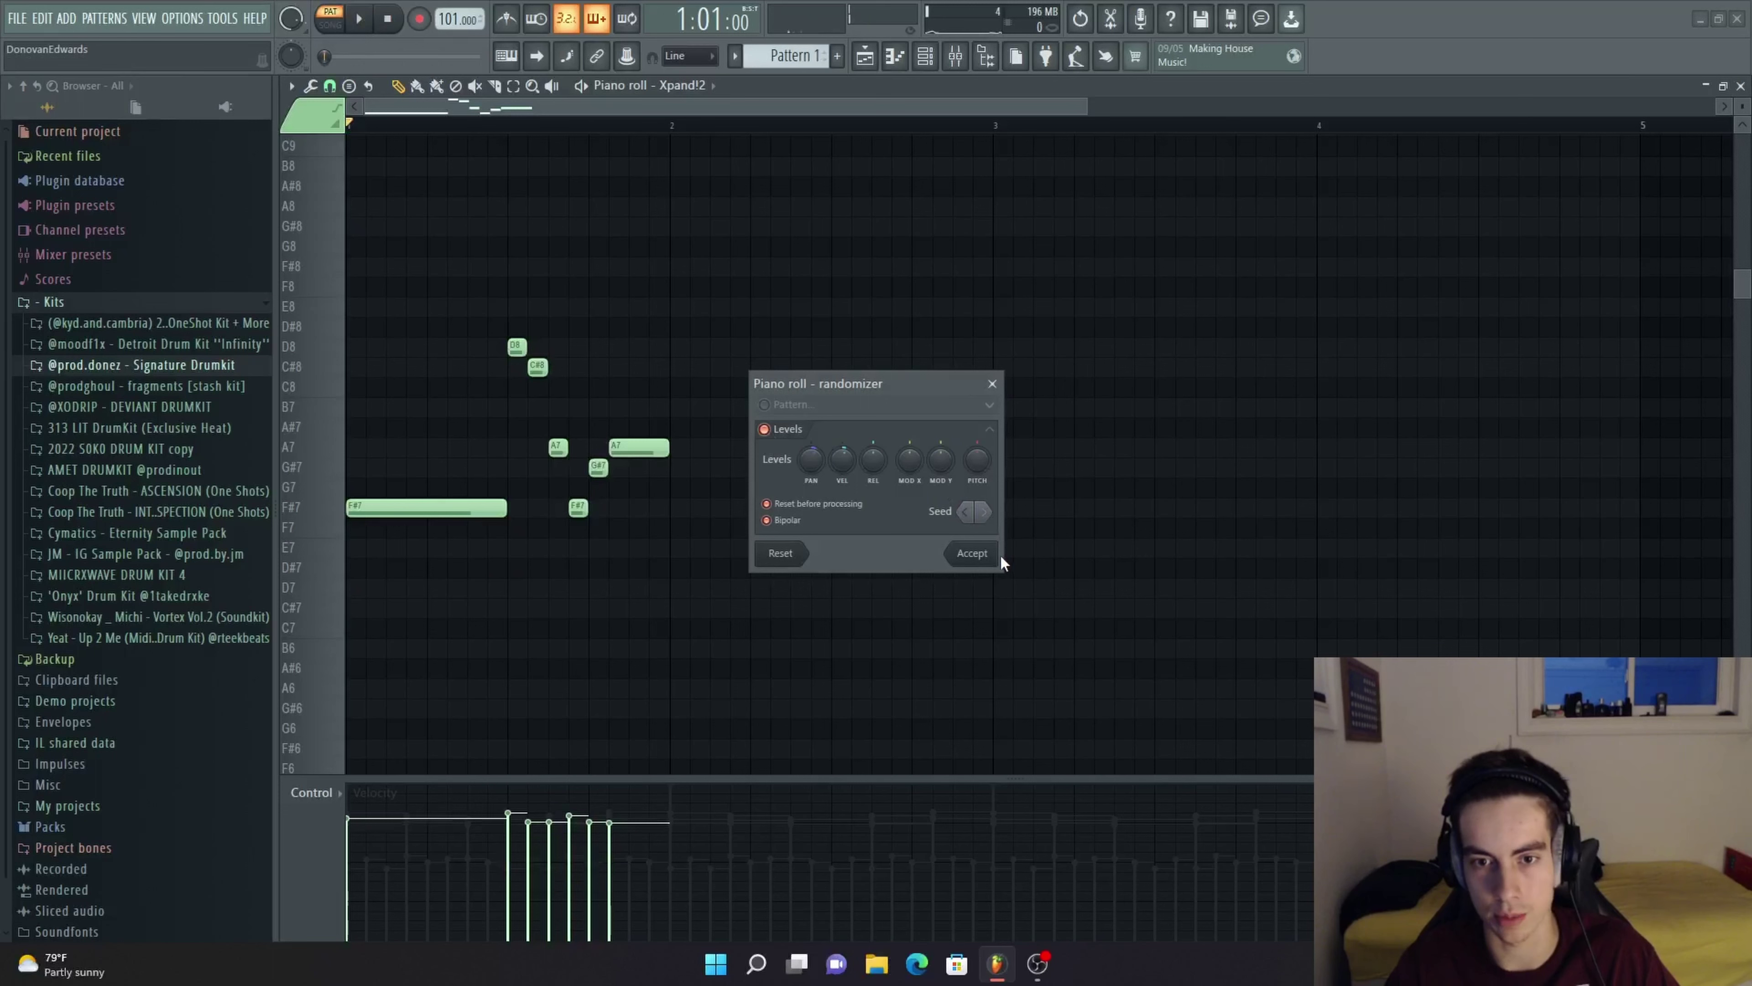
pyautogui.click(988, 561)
# Duplicate the one-bar Xpand!2 melody three times to fill all four bars while the pattern plays
pyautogui.press('space')
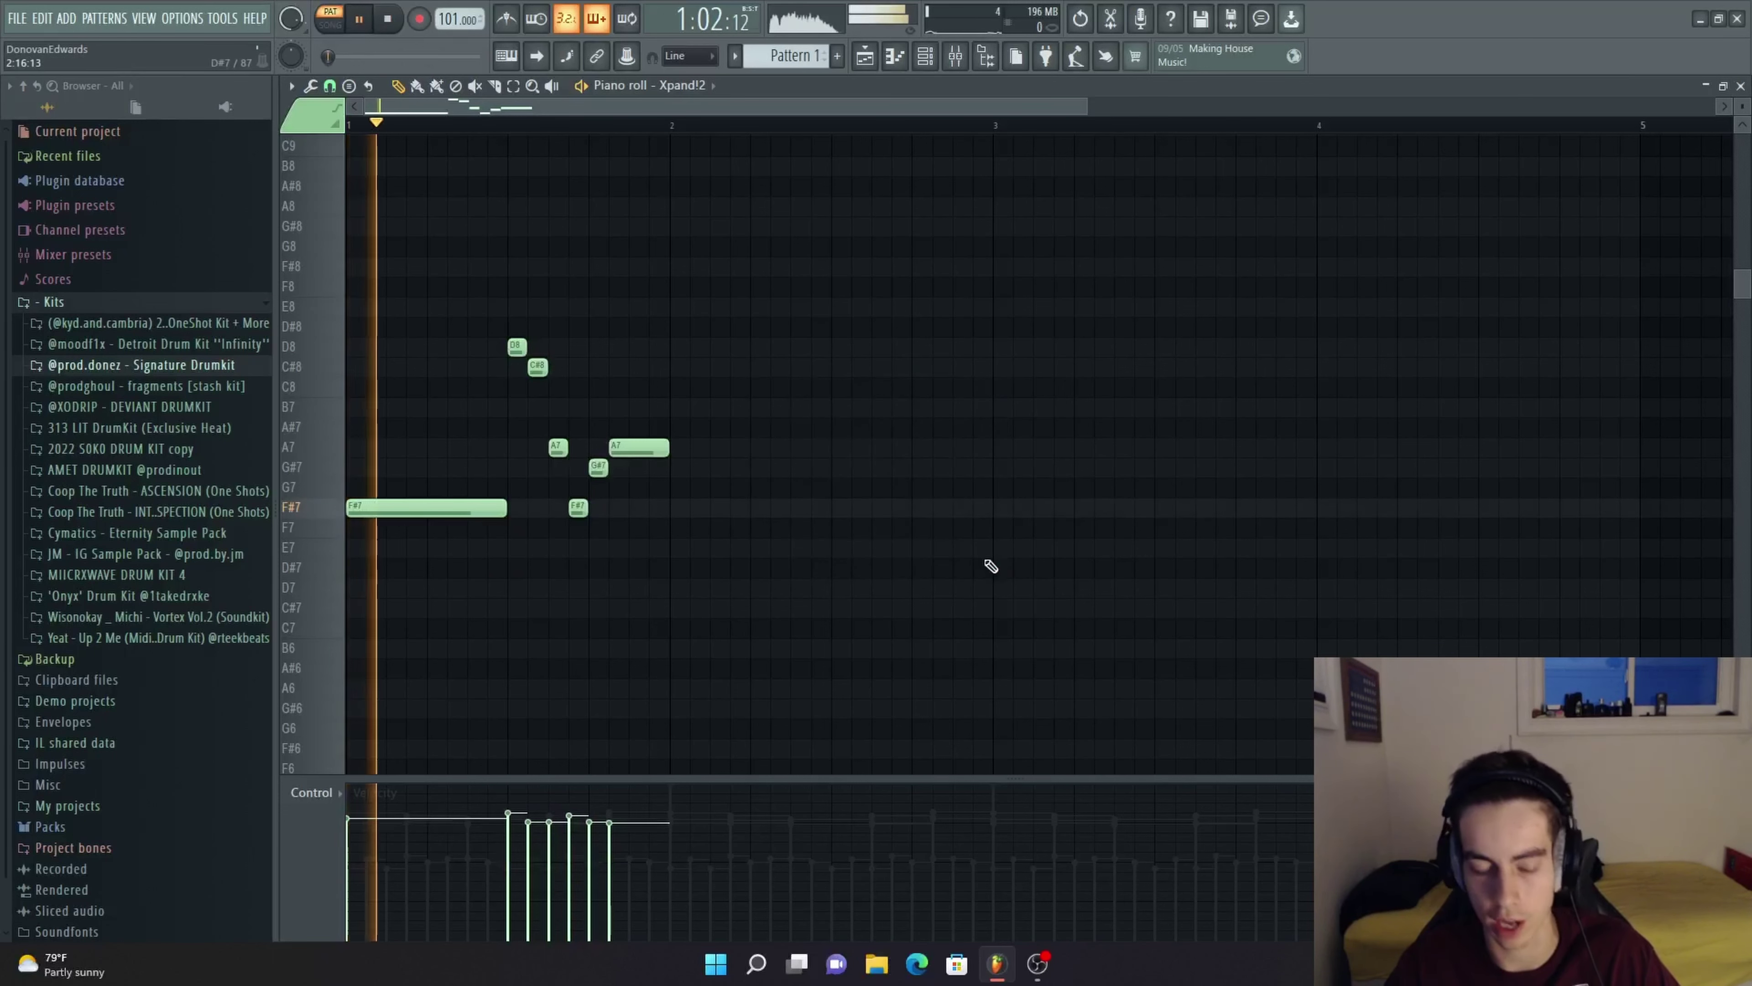
pyautogui.hotkey('ctrl', 'b')
pyautogui.hotkey('ctrl', 'b')
pyautogui.hotkey('ctrl', 'b')
pyautogui.hotkey('ctrl', 'd')
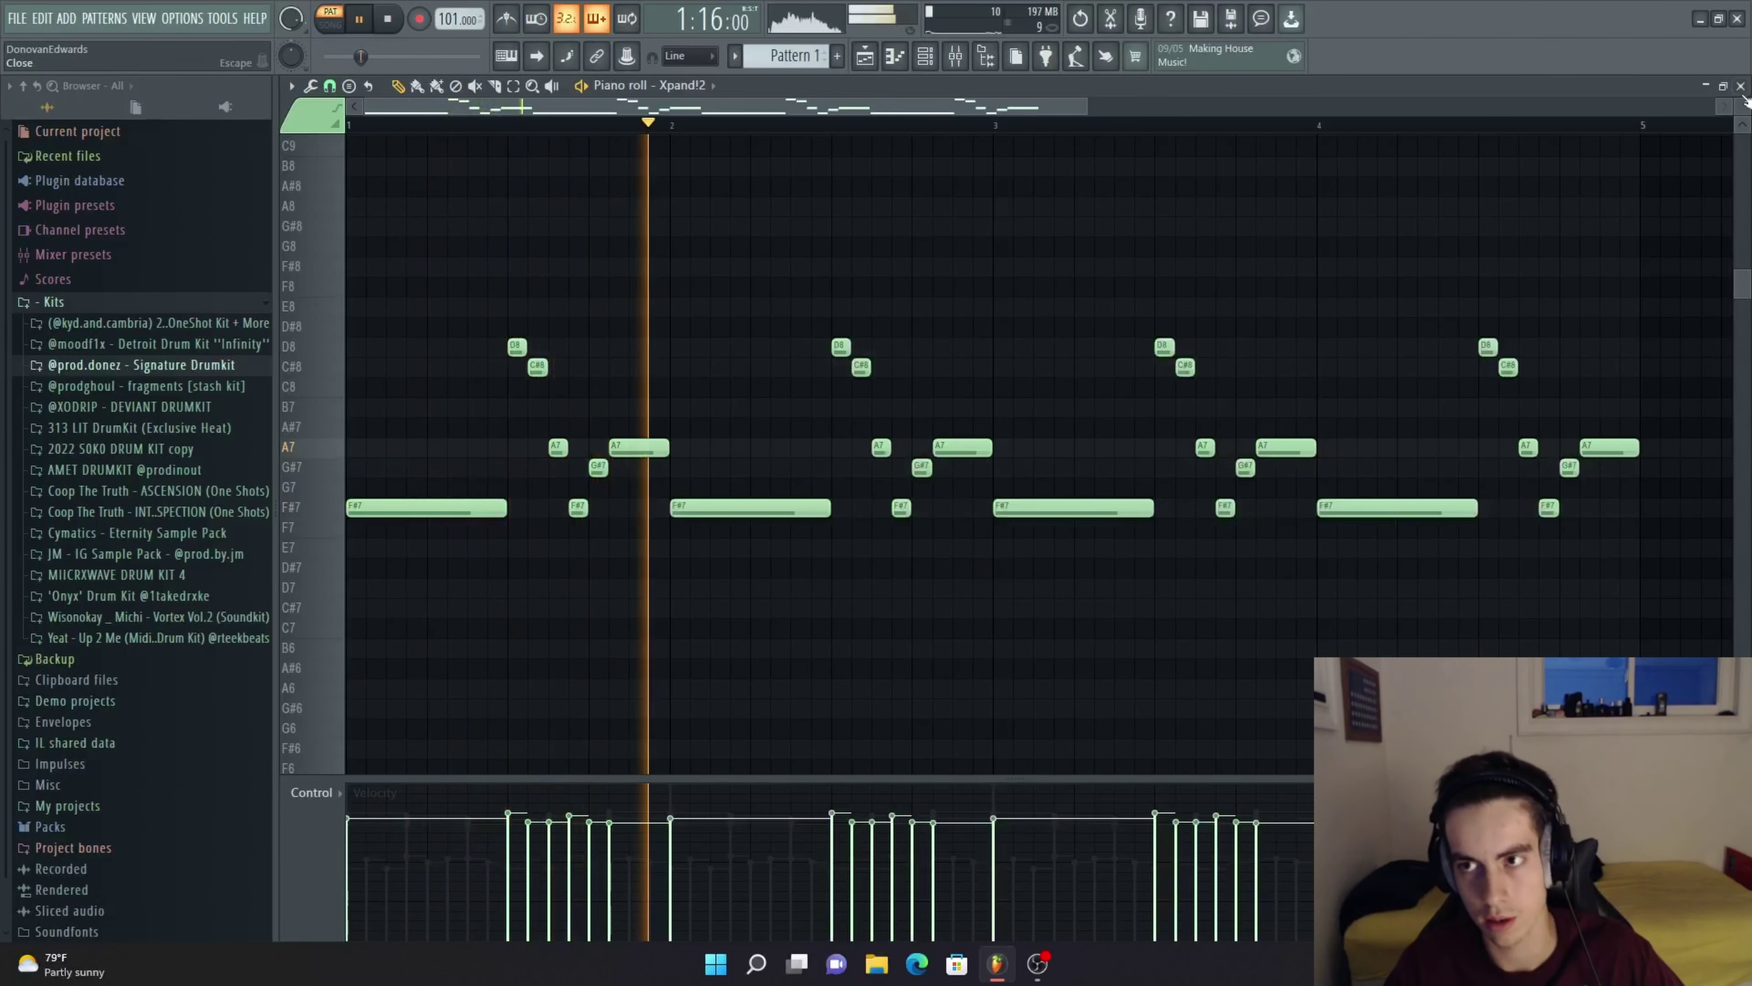
pyautogui.press('Escape')
# Raise the Xpand!2 channel volume to about 94% and delete the empty Sampler channel
pyautogui.moveTo(327, 434); pyautogui.dragTo(327, 424)
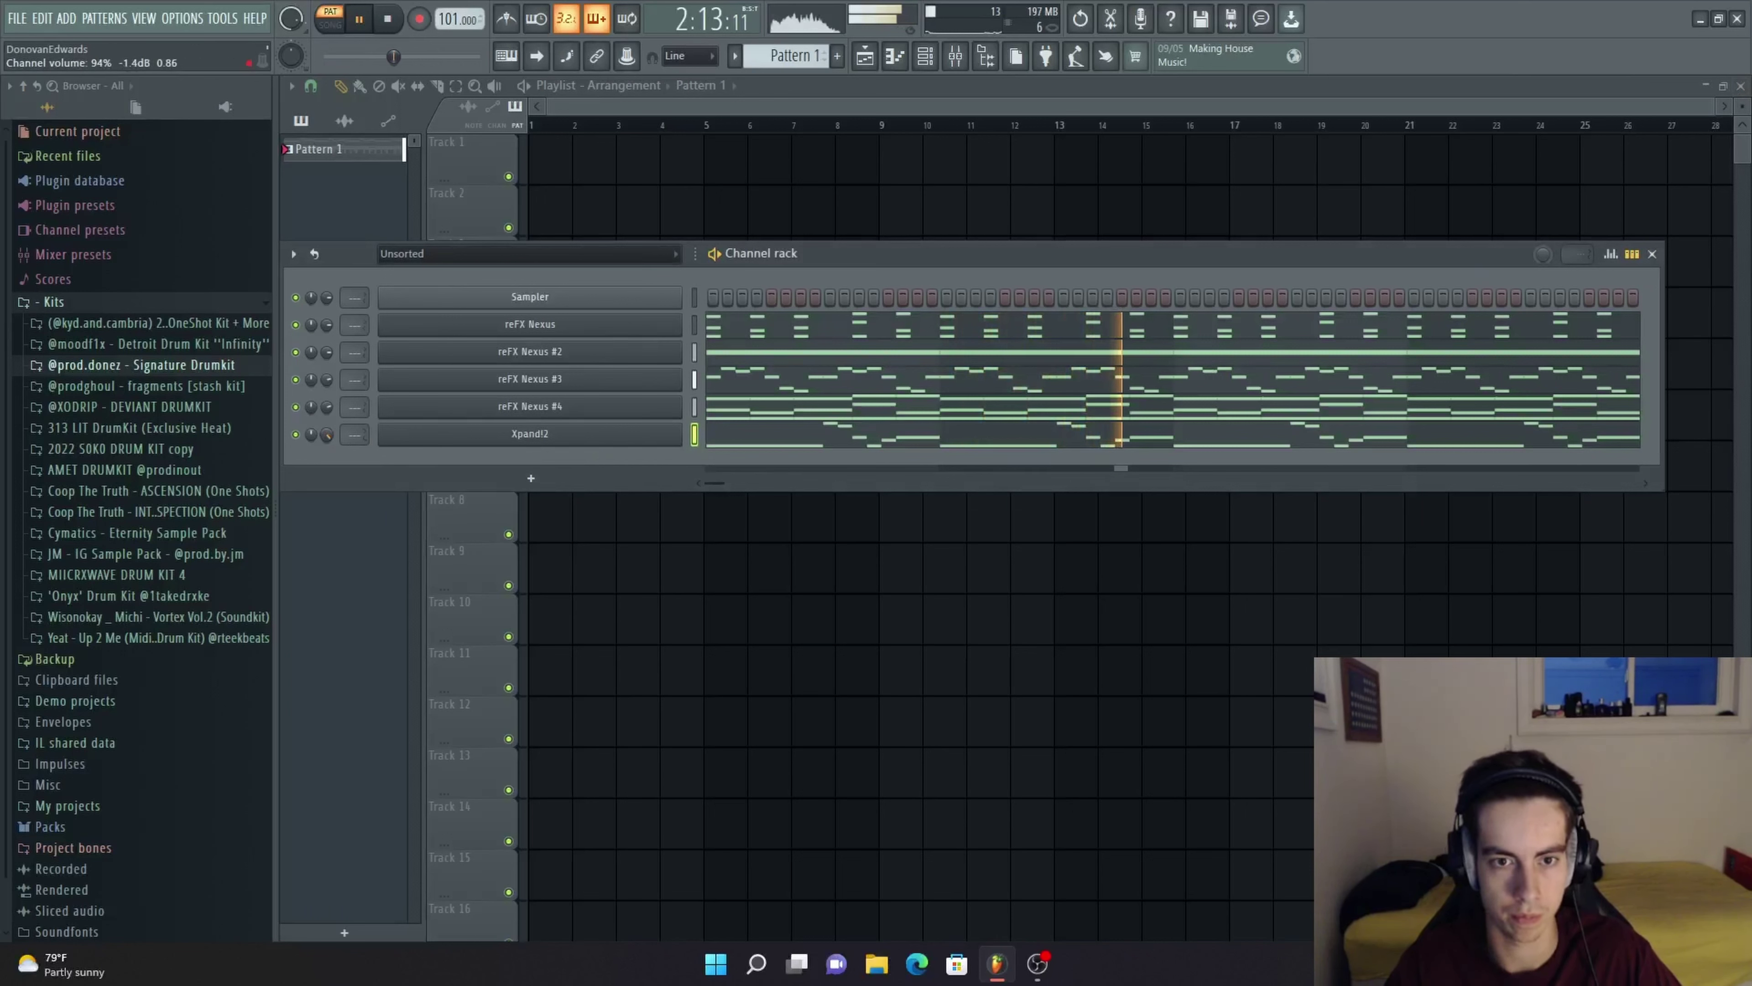
pyautogui.rightClick(607, 298)
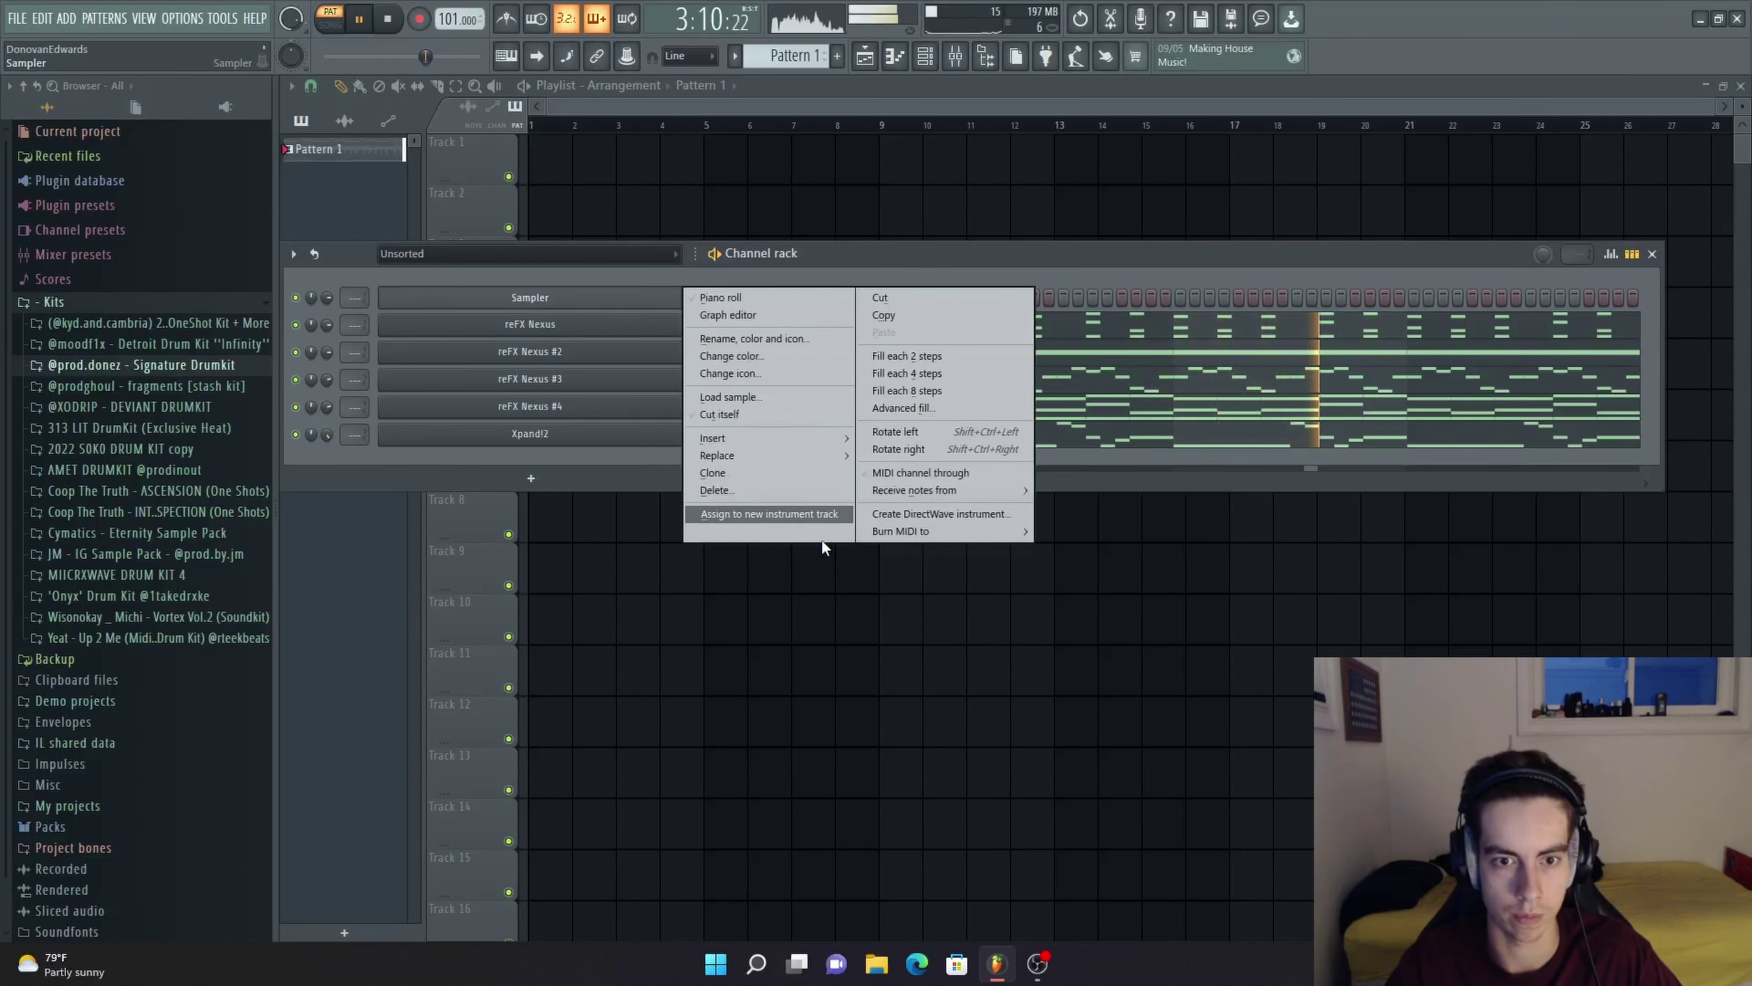
pyautogui.click(822, 537)
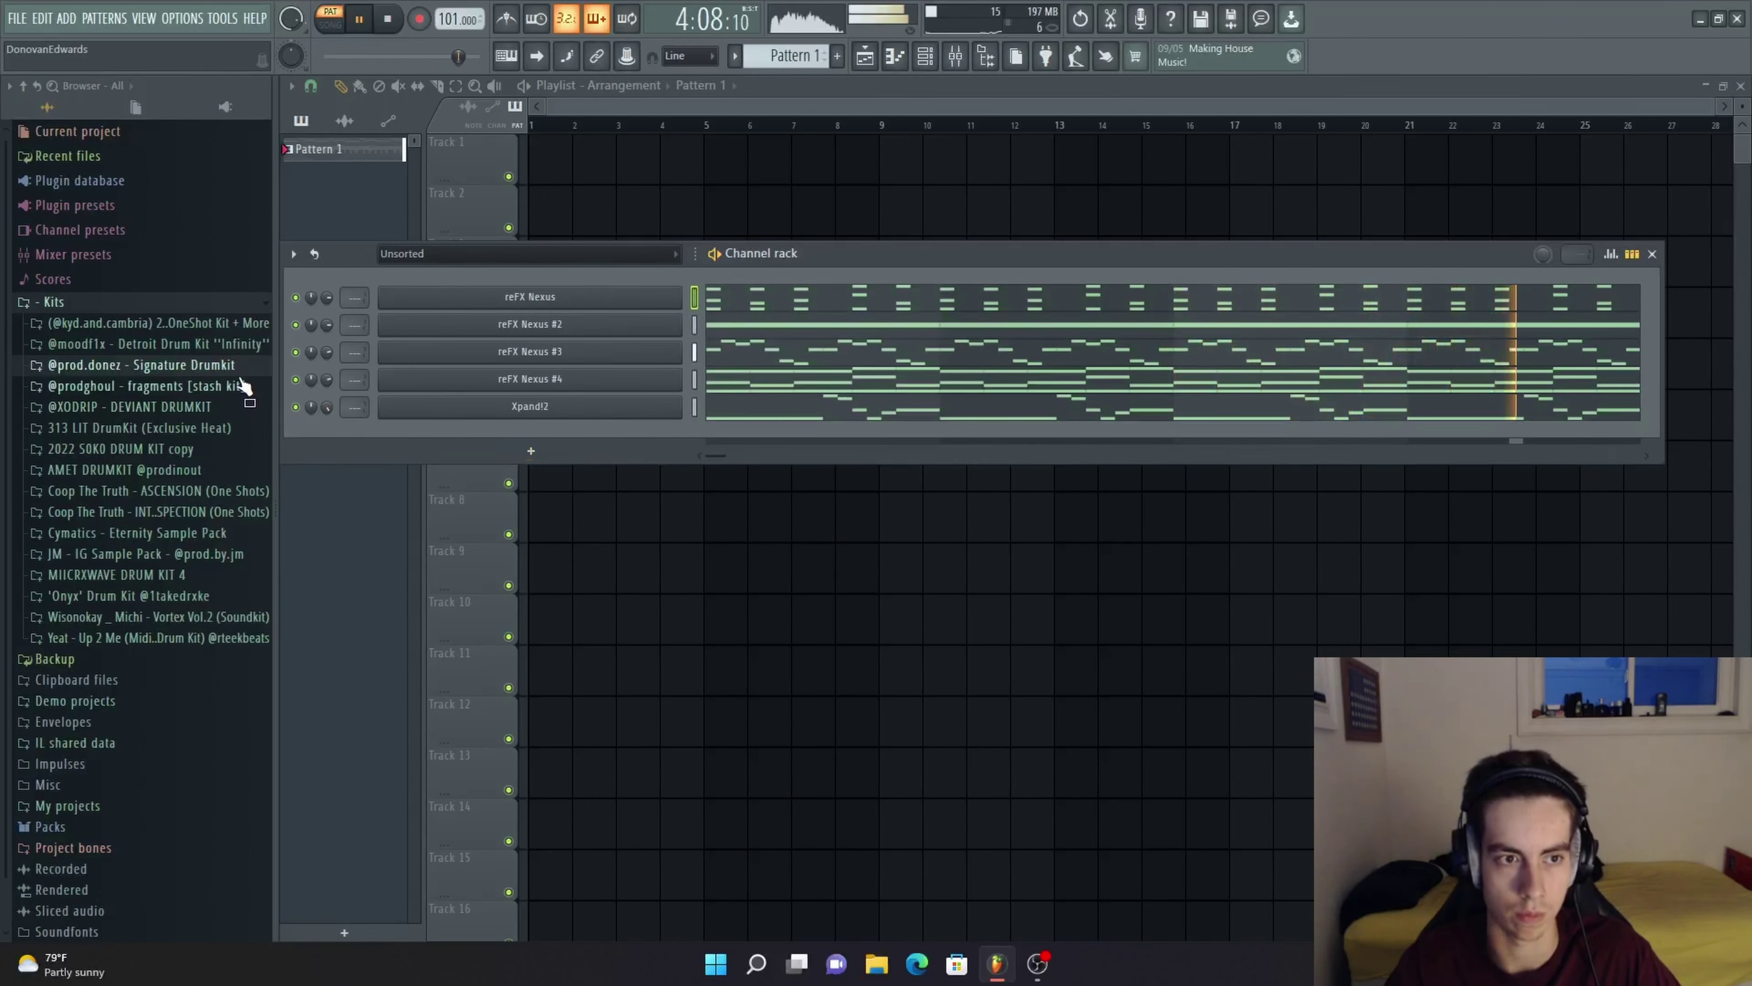
pyautogui.click(238, 366)
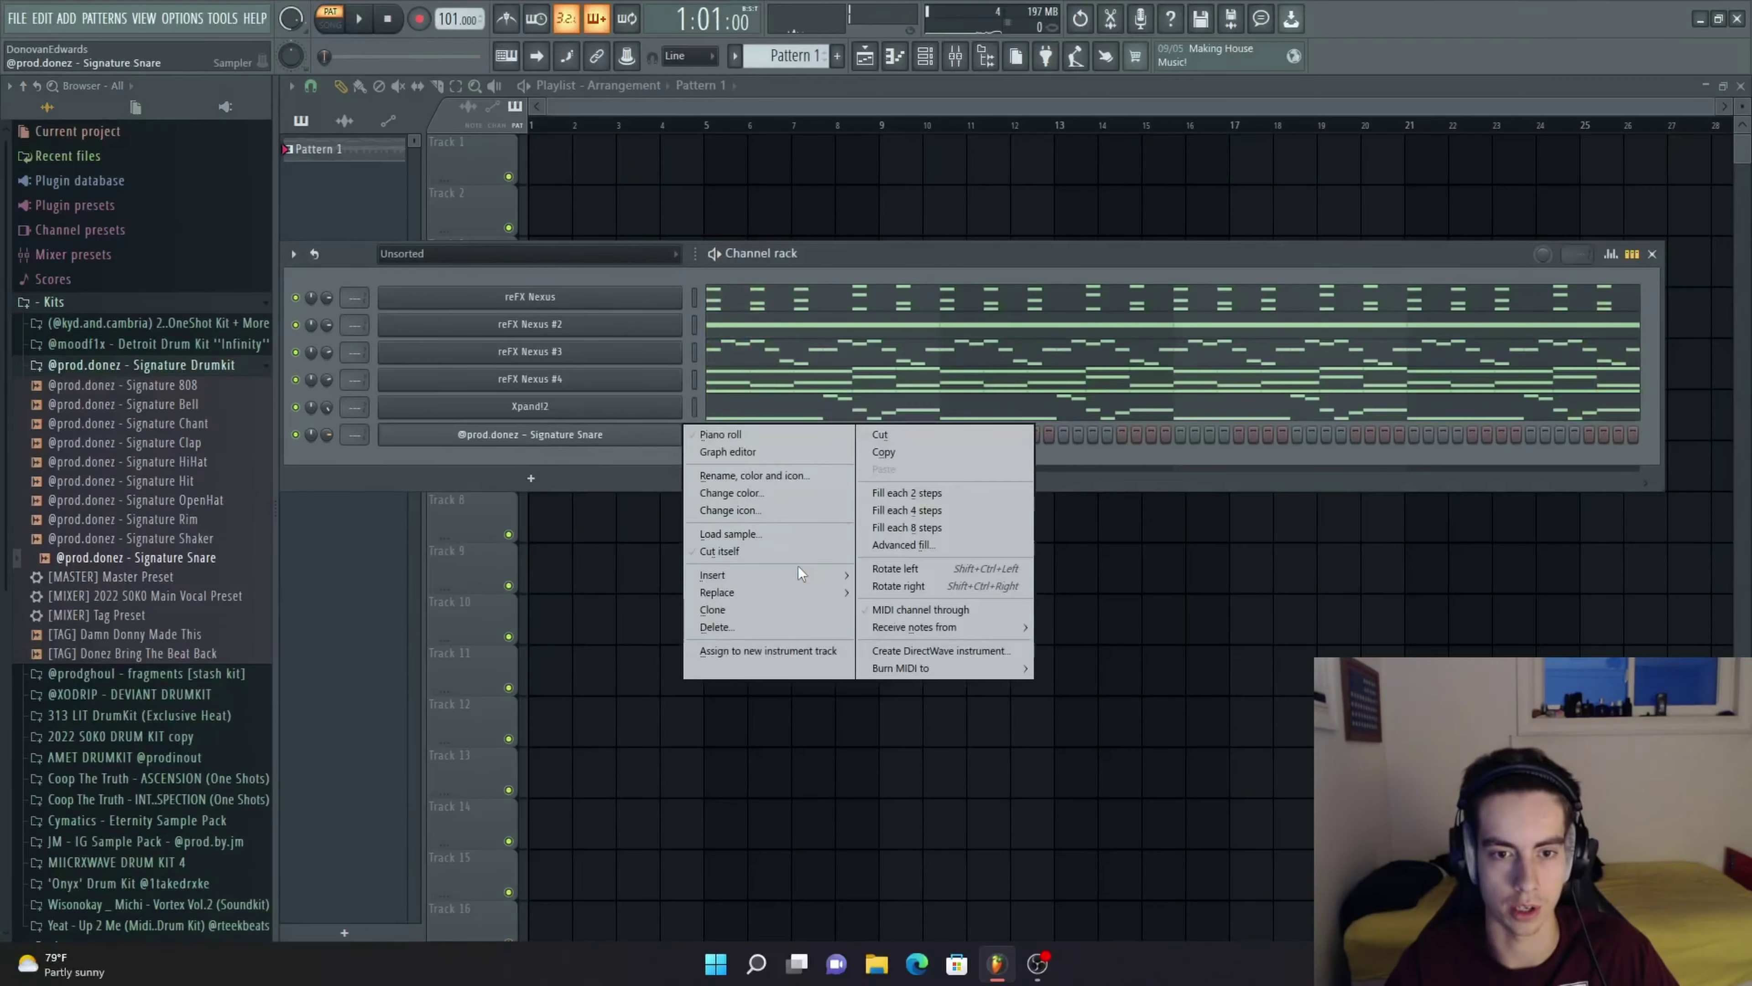
pyautogui.click(798, 566)
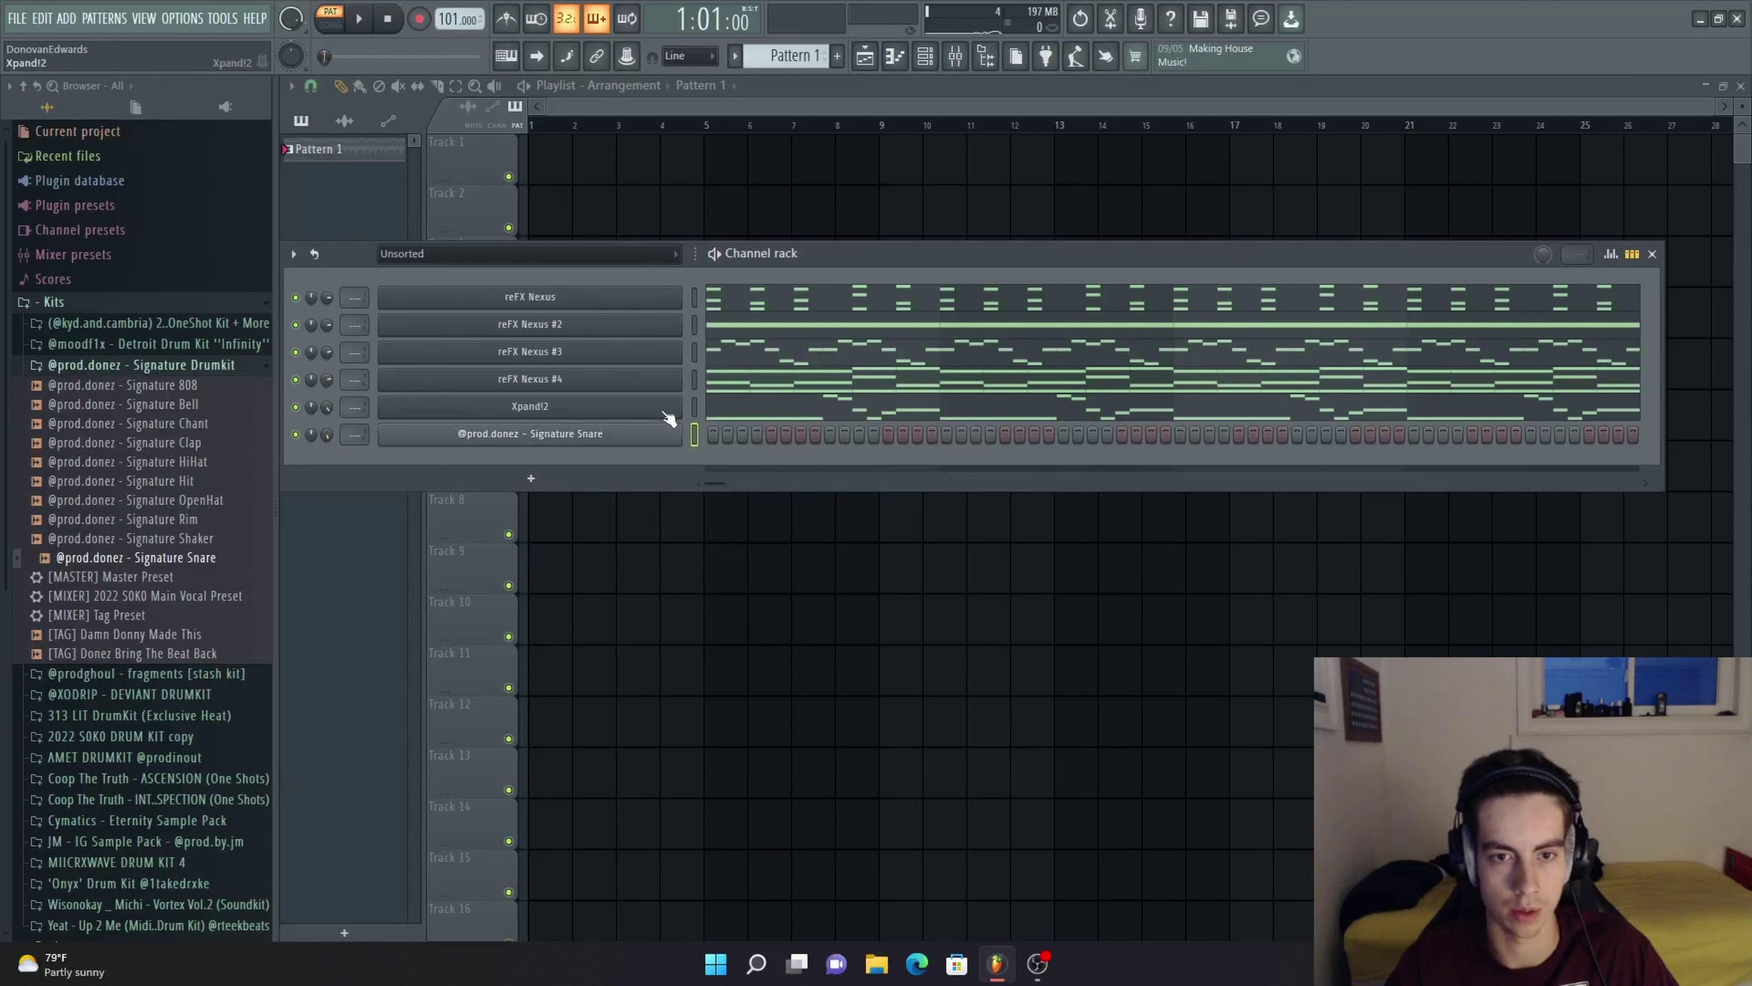
# Place snare hits on beats 2 and 4 of all four bars, plus an extra hit on step 26
pyautogui.click(771, 434)
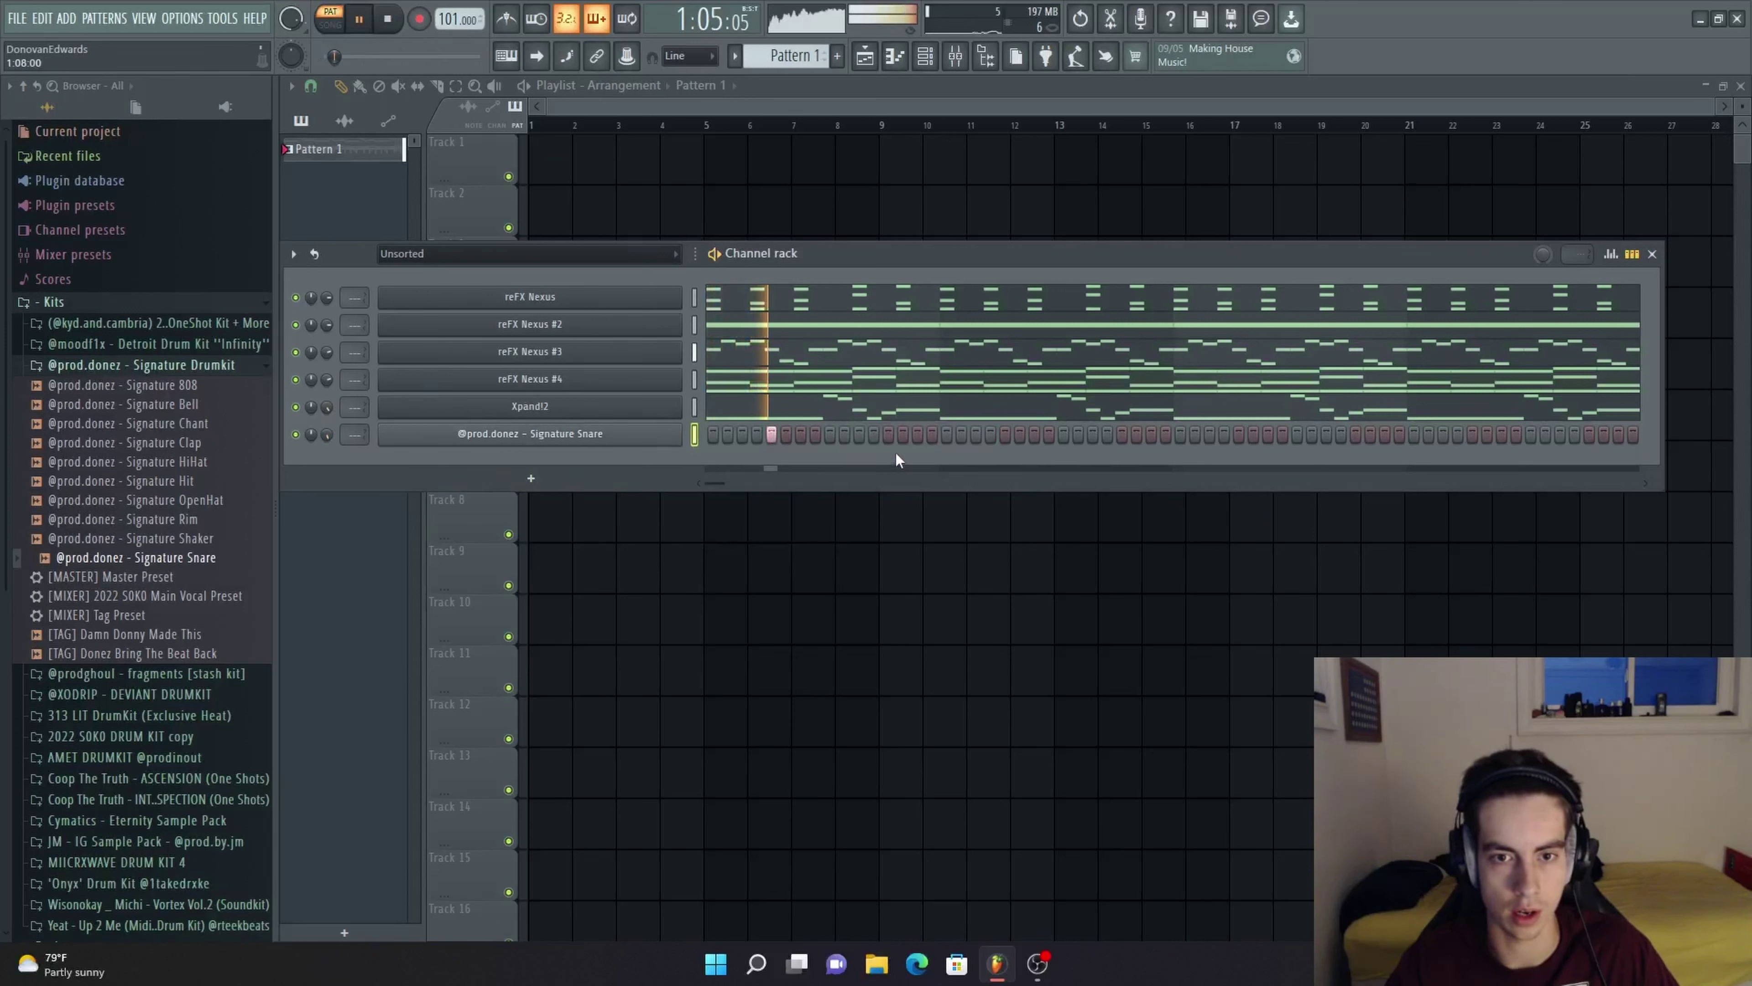
pyautogui.click(888, 433)
pyautogui.click(1005, 433)
pyautogui.click(1122, 433)
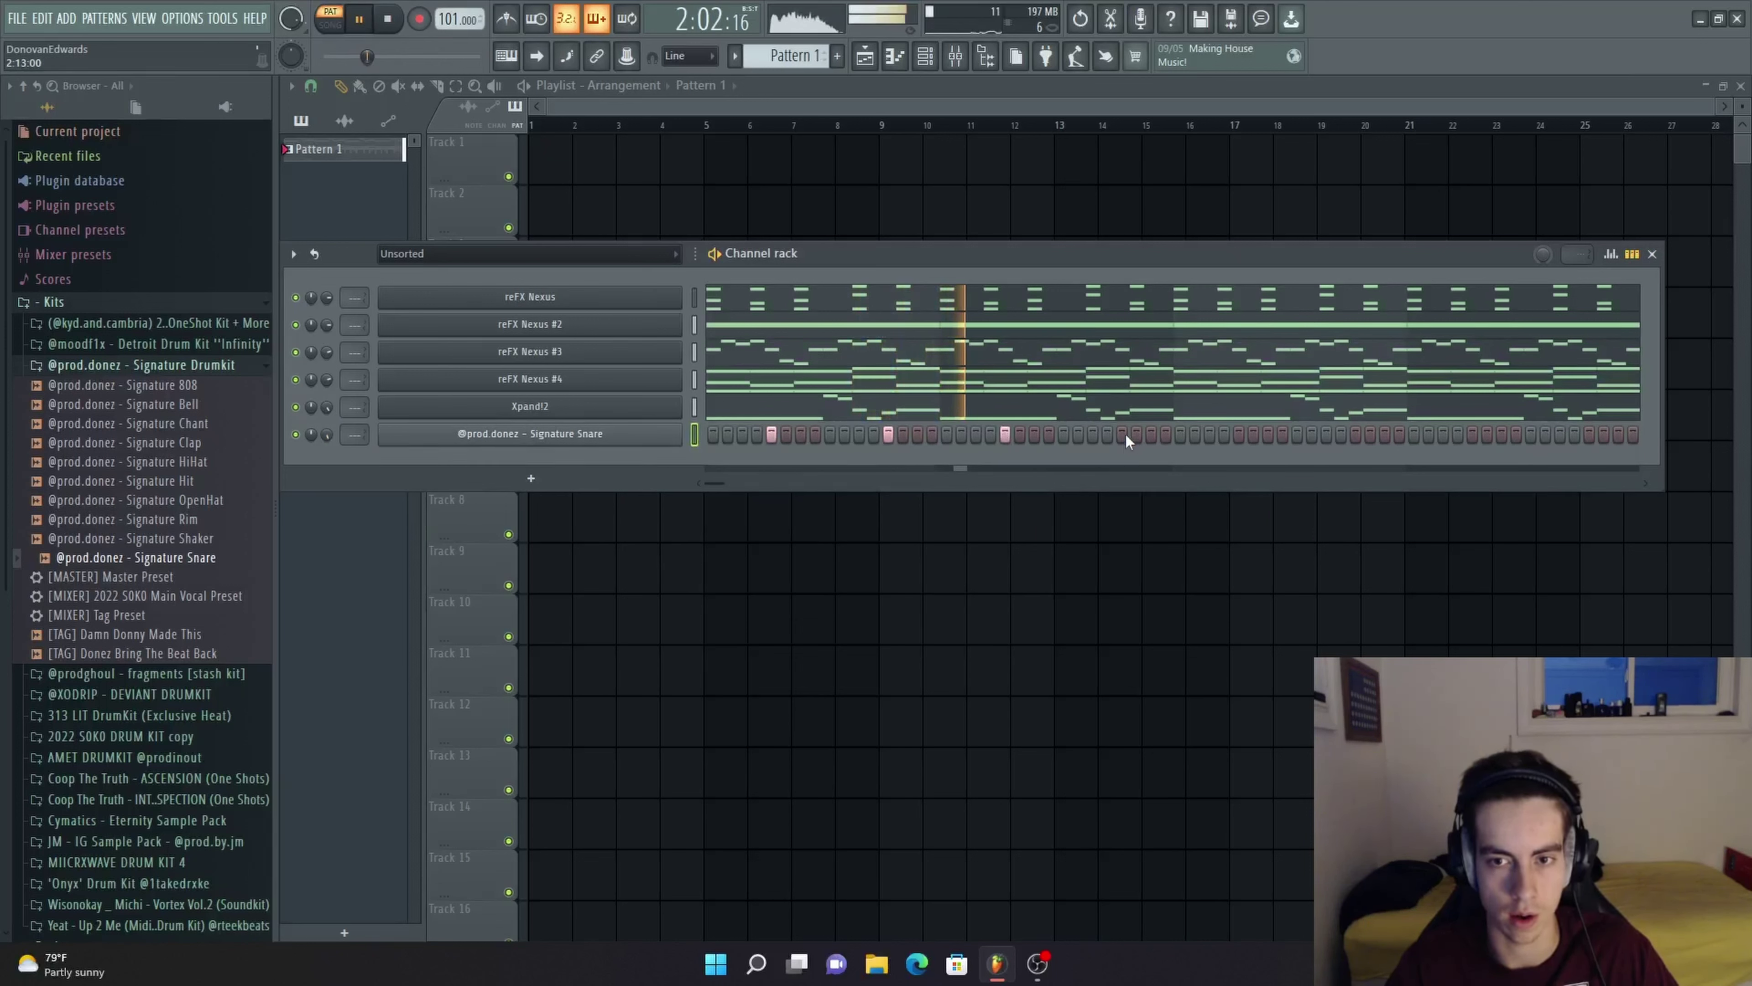
pyautogui.click(1077, 434)
pyautogui.click(1238, 433)
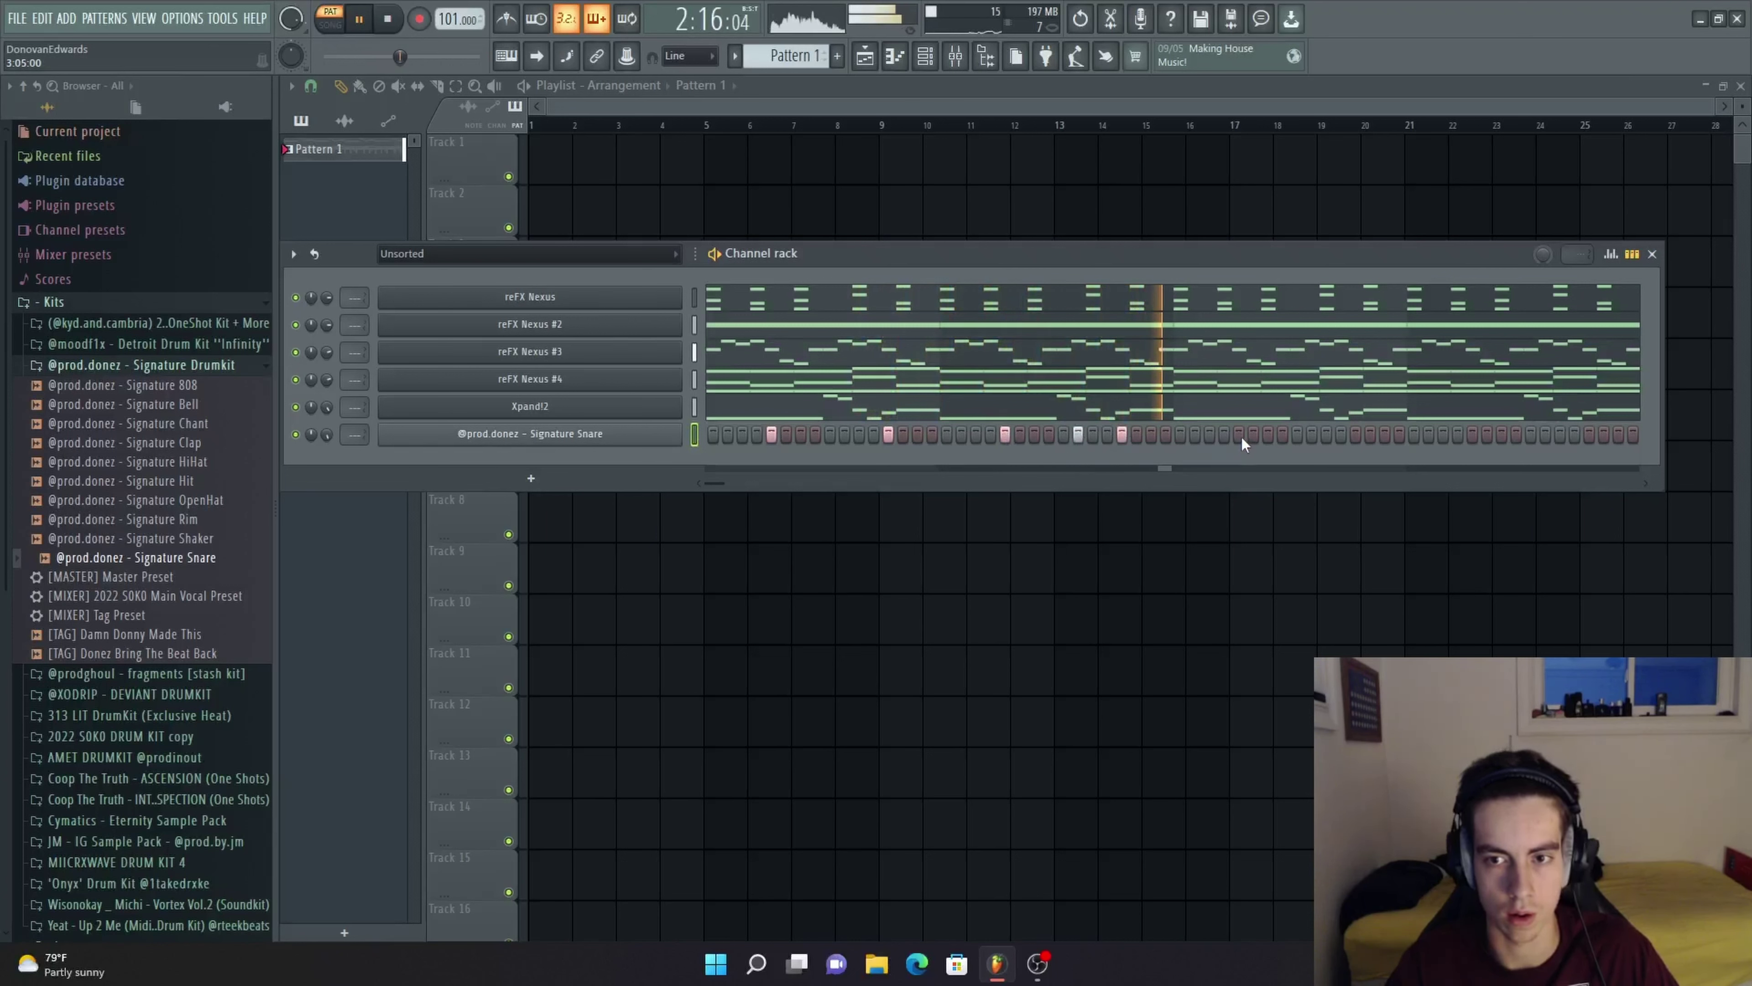
pyautogui.click(1355, 433)
pyautogui.click(1472, 433)
pyautogui.click(1589, 435)
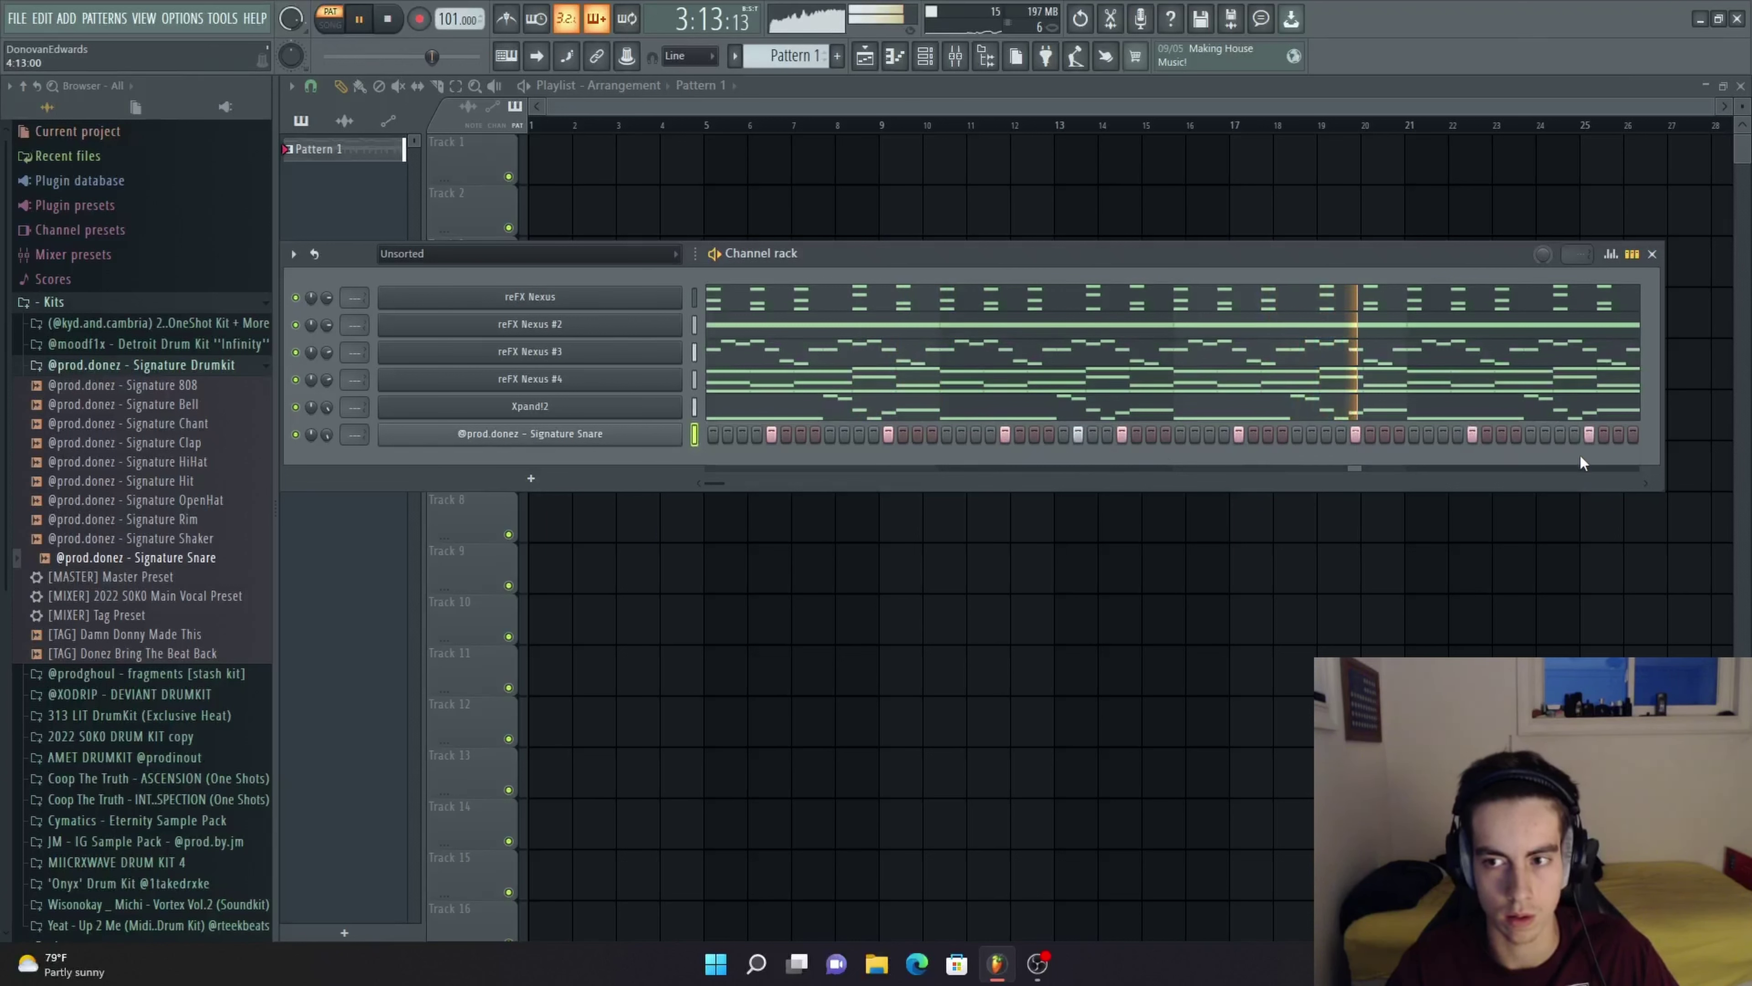
# Add fill snare hits on steps 58, 63 and 64 in bar 4, then stop playback
pyautogui.click(1545, 435)
pyautogui.click(1619, 437)
pyautogui.click(1636, 441)
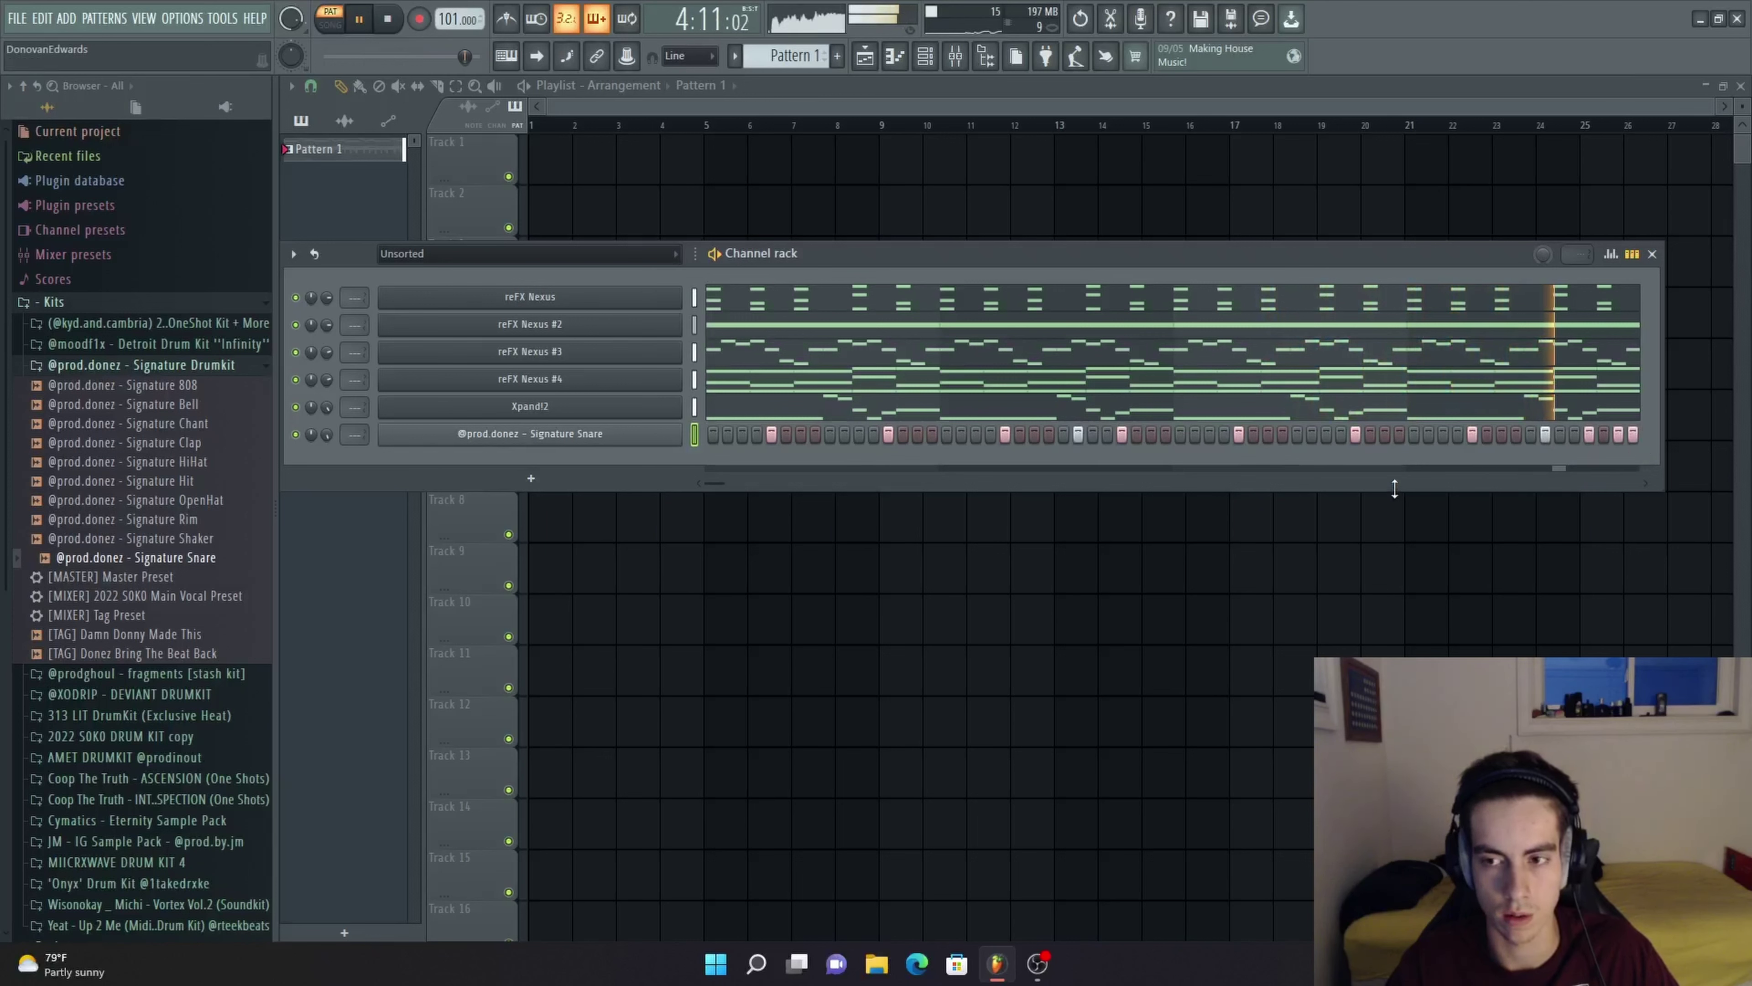
pyautogui.press('space')
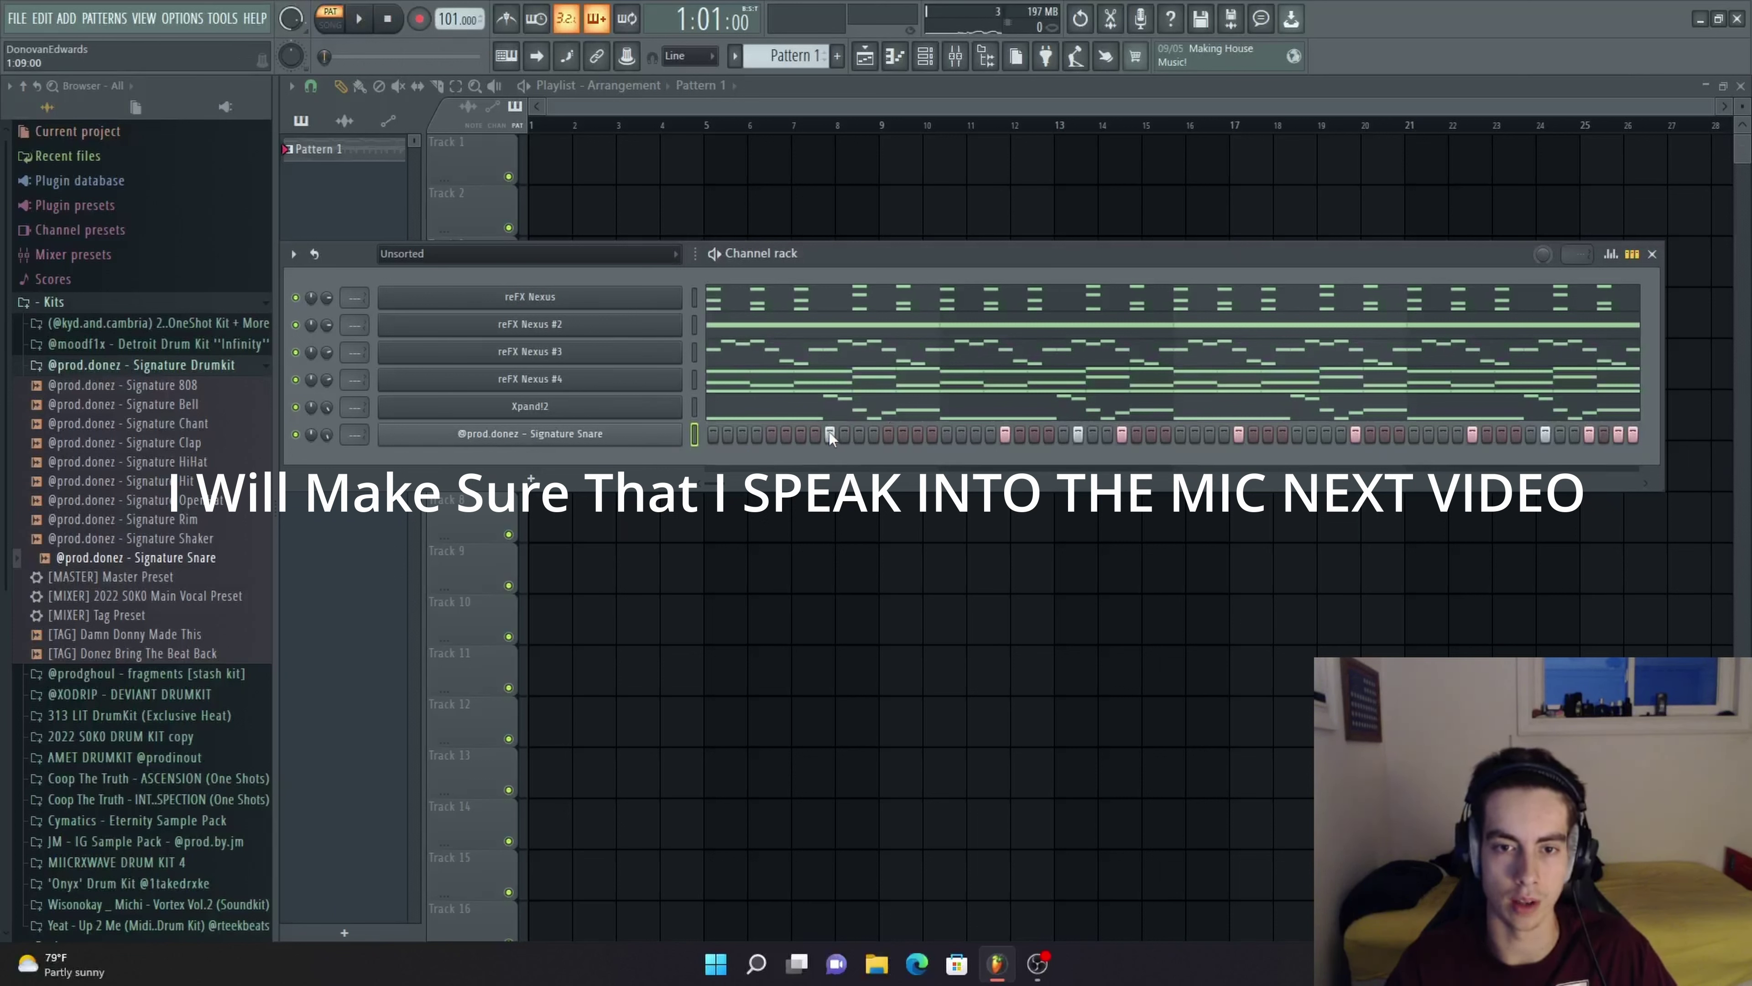
# Move the bar 1 snare from step 9 back to steps 5 and 13 and play the pattern
pyautogui.click(771, 433)
pyautogui.press('space')
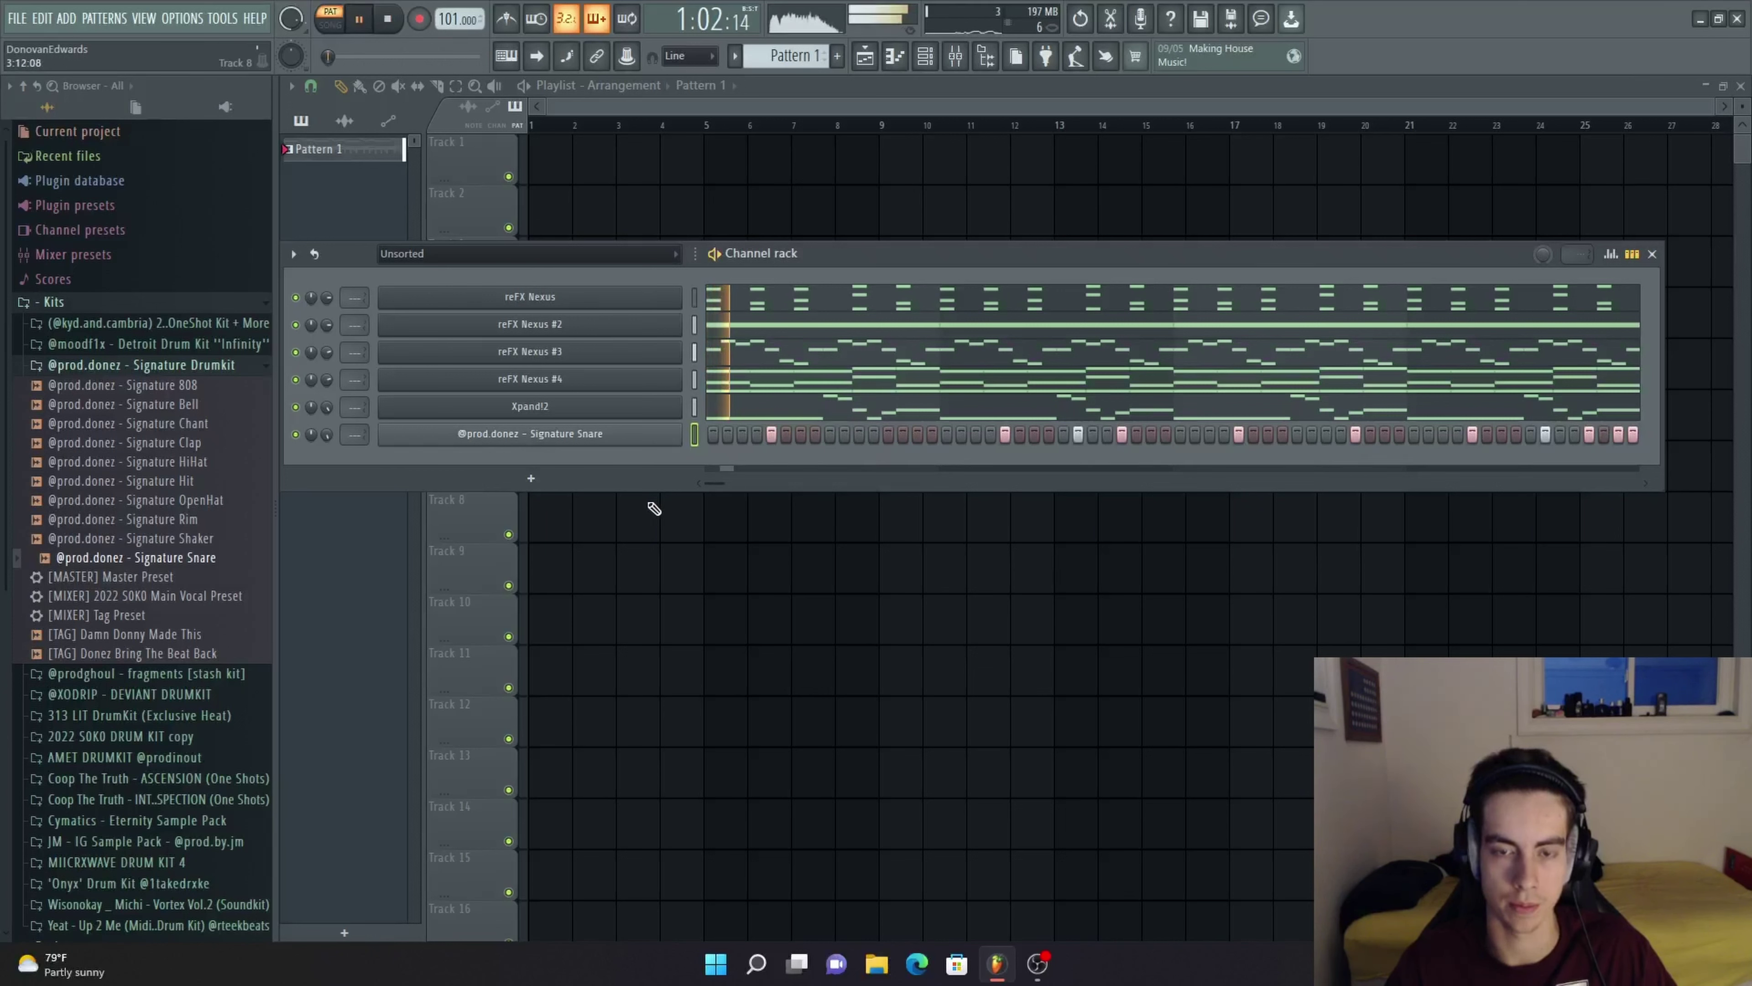
pyautogui.click(888, 433)
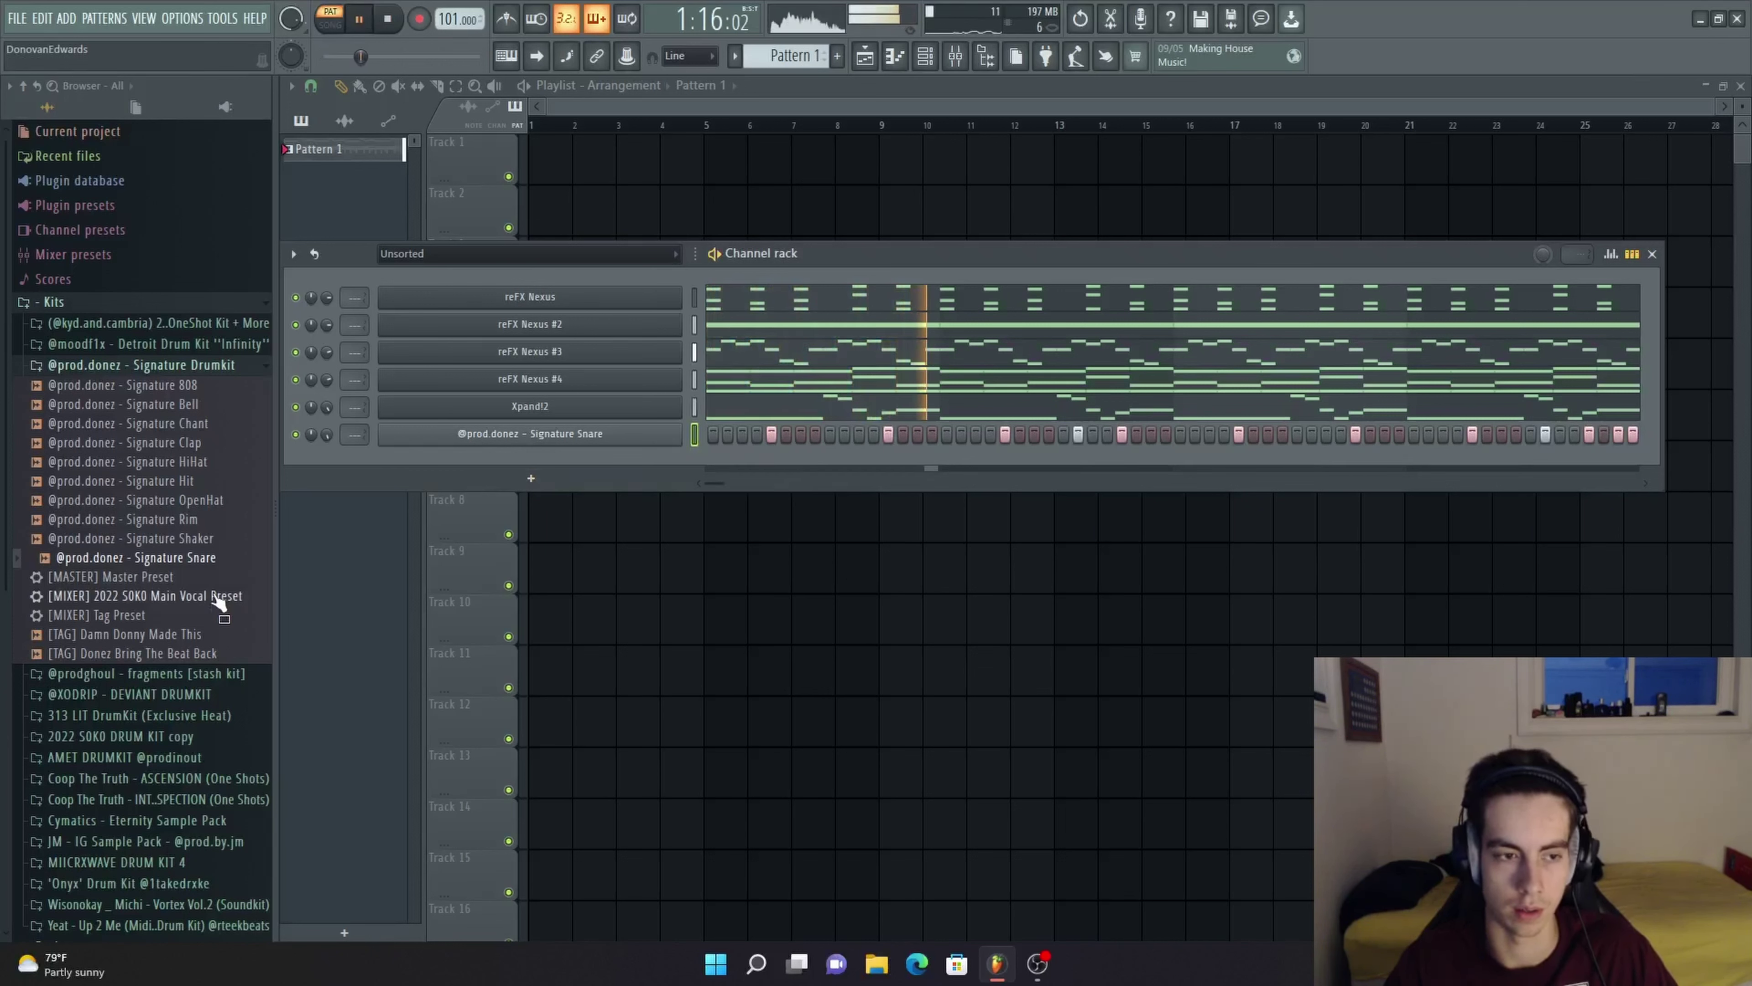
pyautogui.moveTo(207, 481); pyautogui.dragTo(532, 467)
pyautogui.rightClick(537, 462)
pyautogui.click(767, 581)
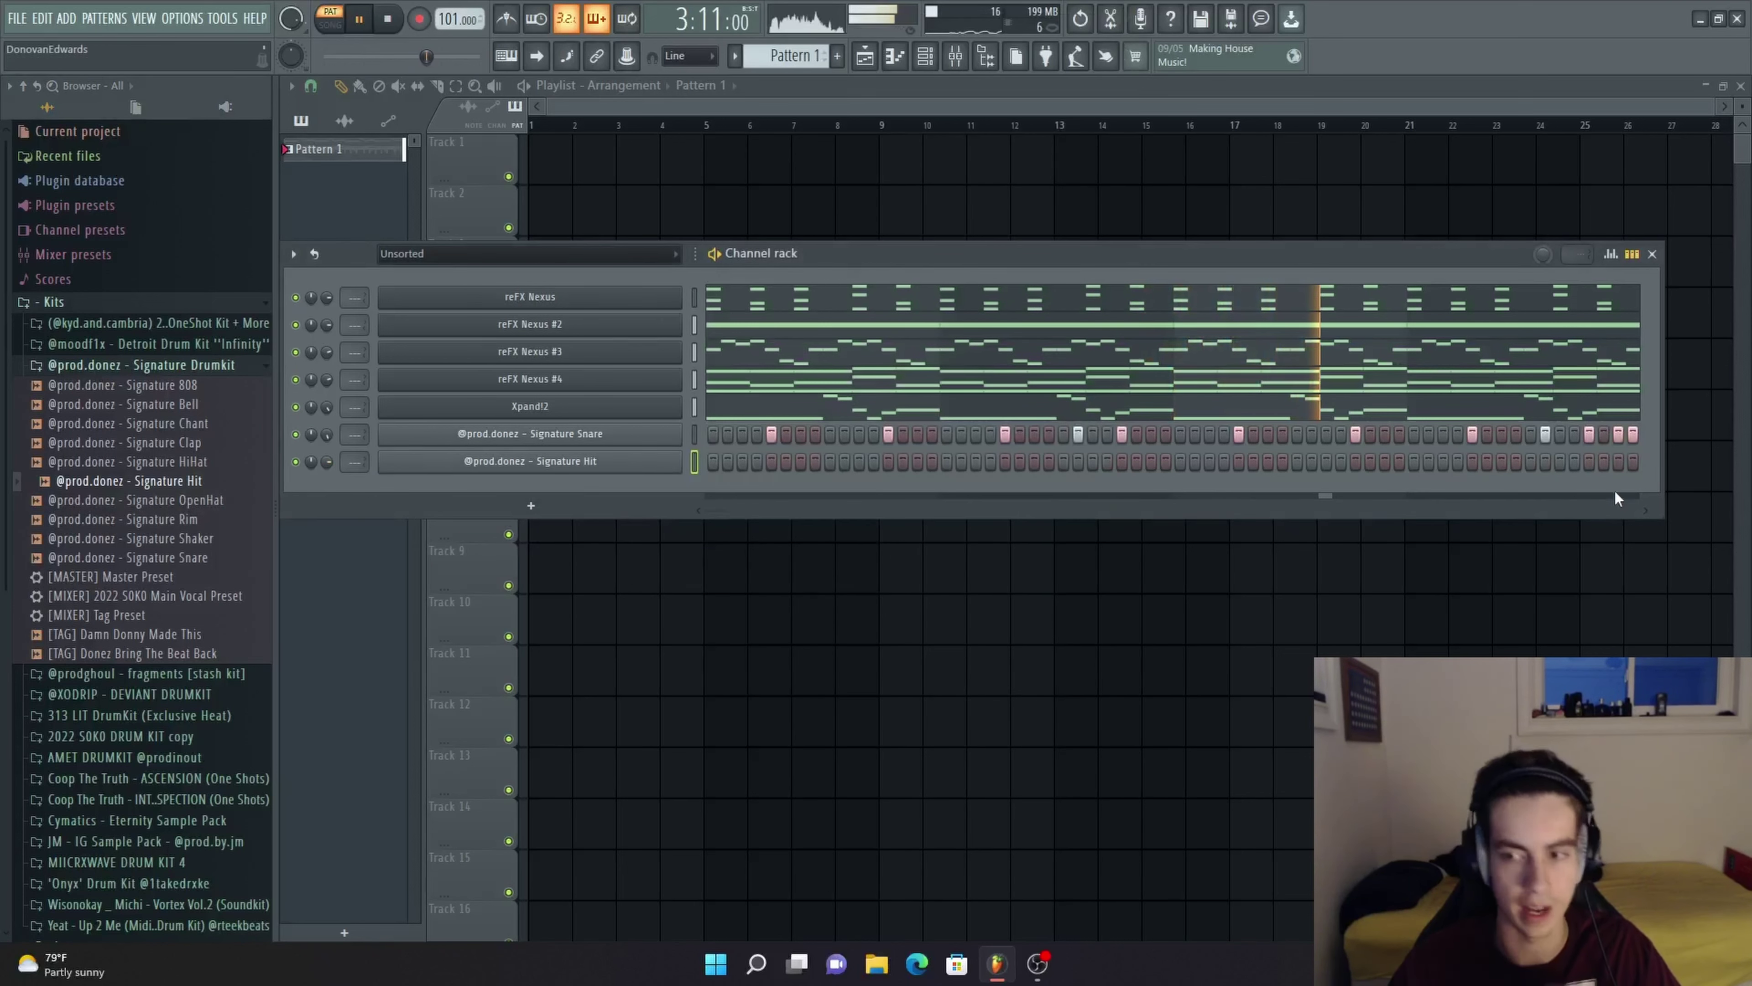
# Stop playback and place a single Signature Hit trigger on step 60 near the end of bar 4
pyautogui.press('space')
pyautogui.click(1574, 460)
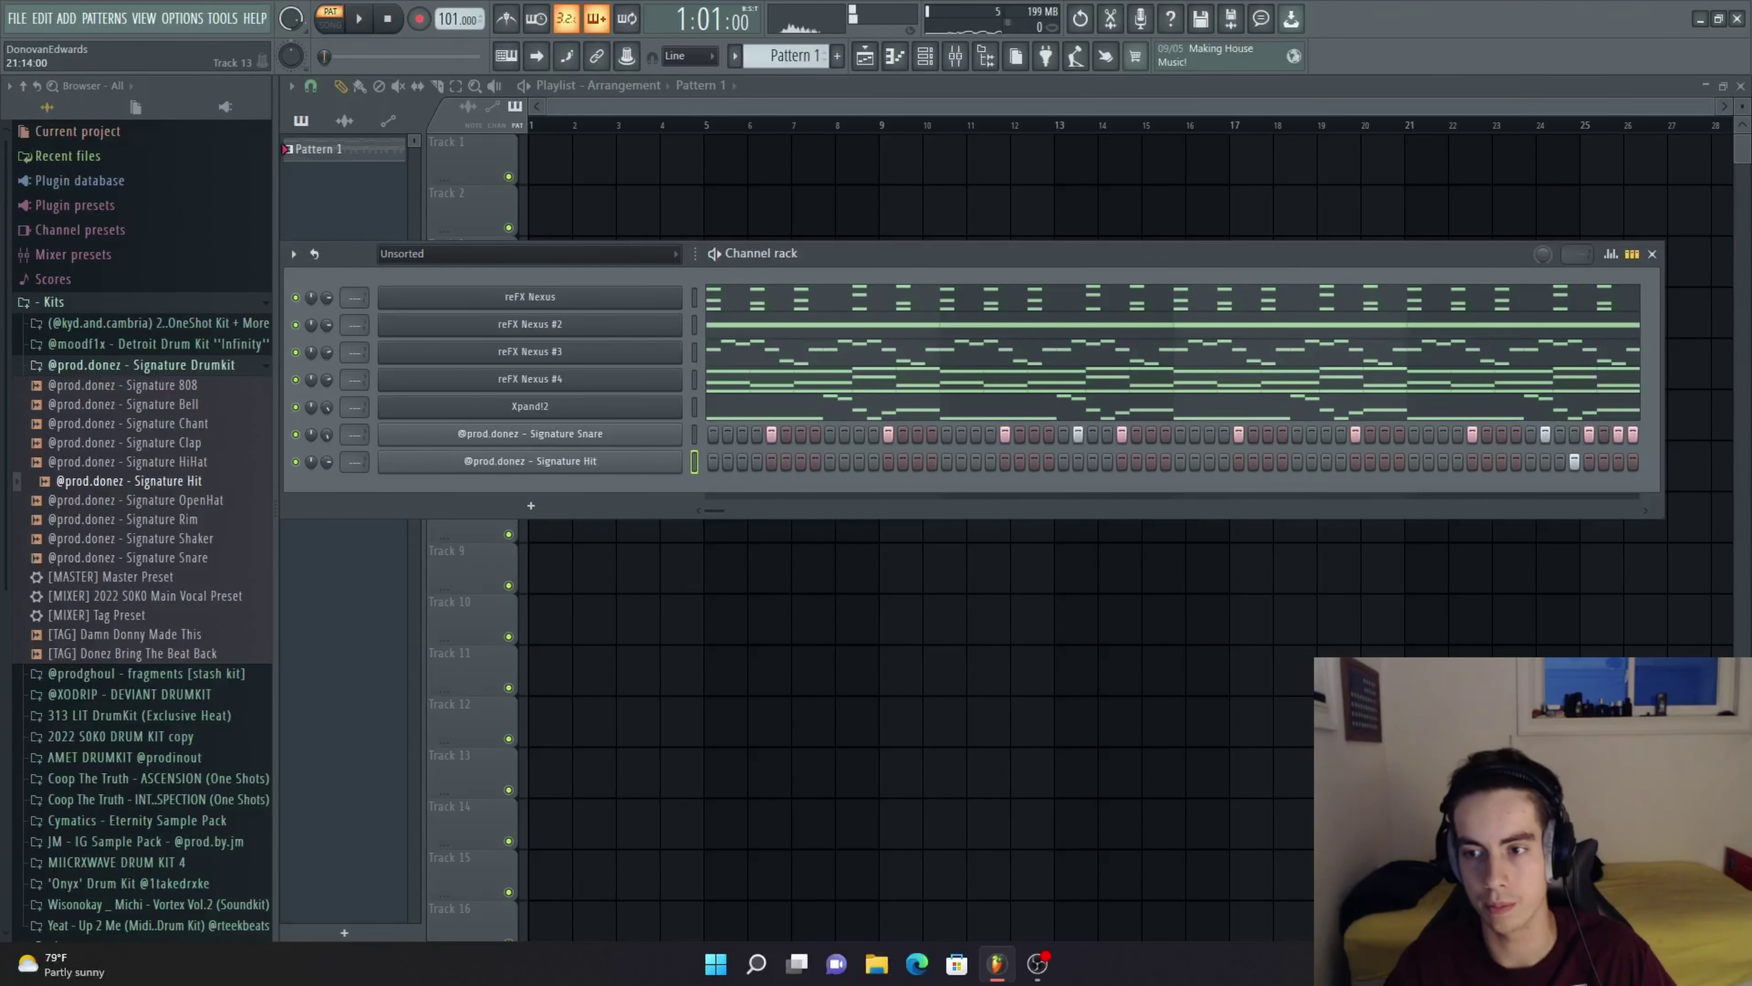
pyautogui.click(864, 241)
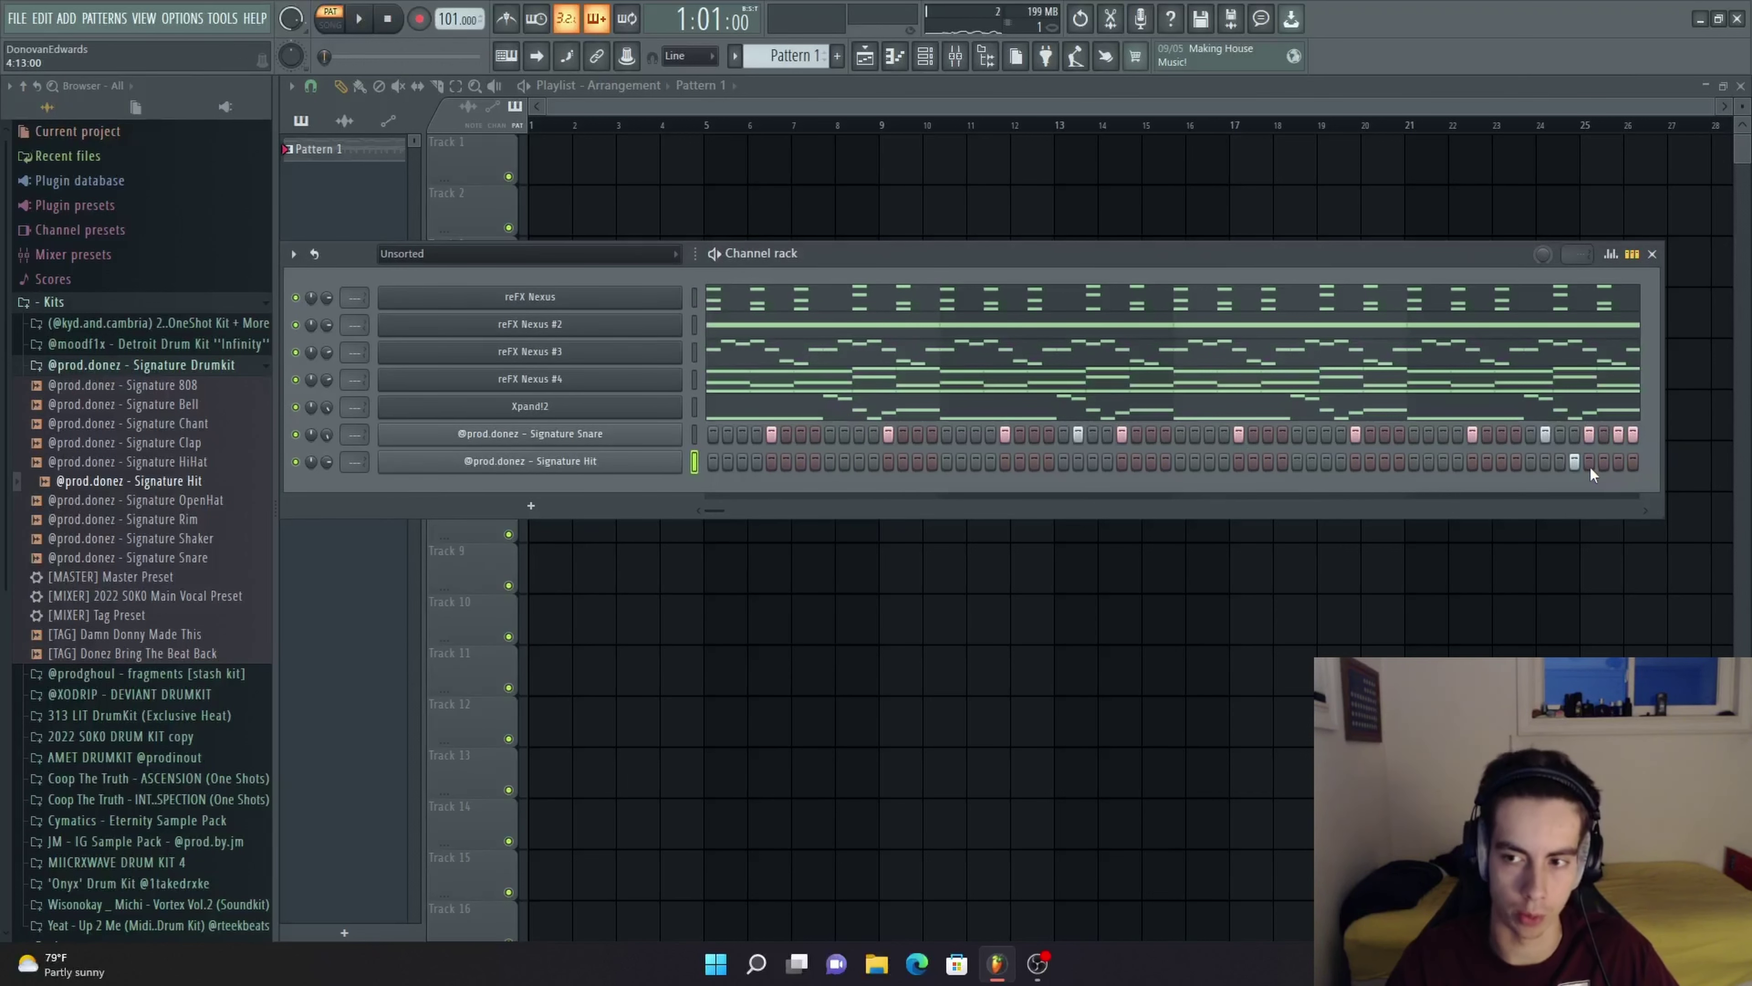
pyautogui.moveTo(211, 462); pyautogui.dragTo(586, 503)
pyautogui.rightClick(631, 493)
pyautogui.click(779, 608)
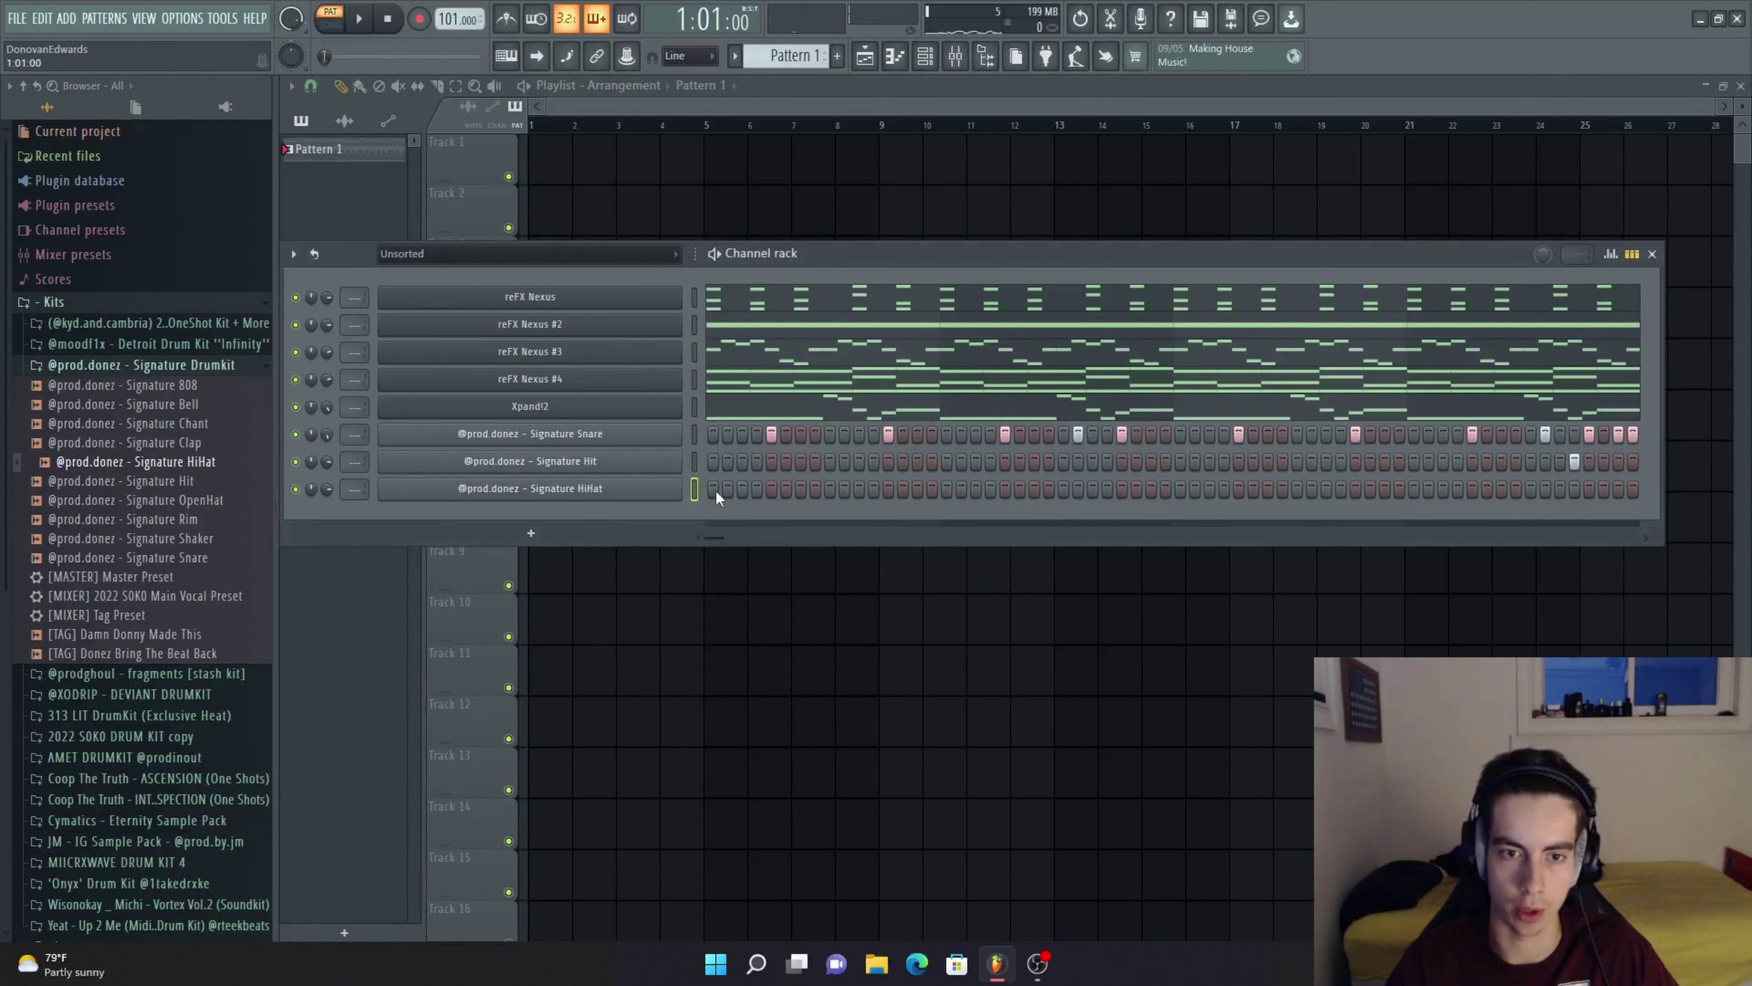
pyautogui.moveTo(716, 490); pyautogui.dragTo(1560, 491)
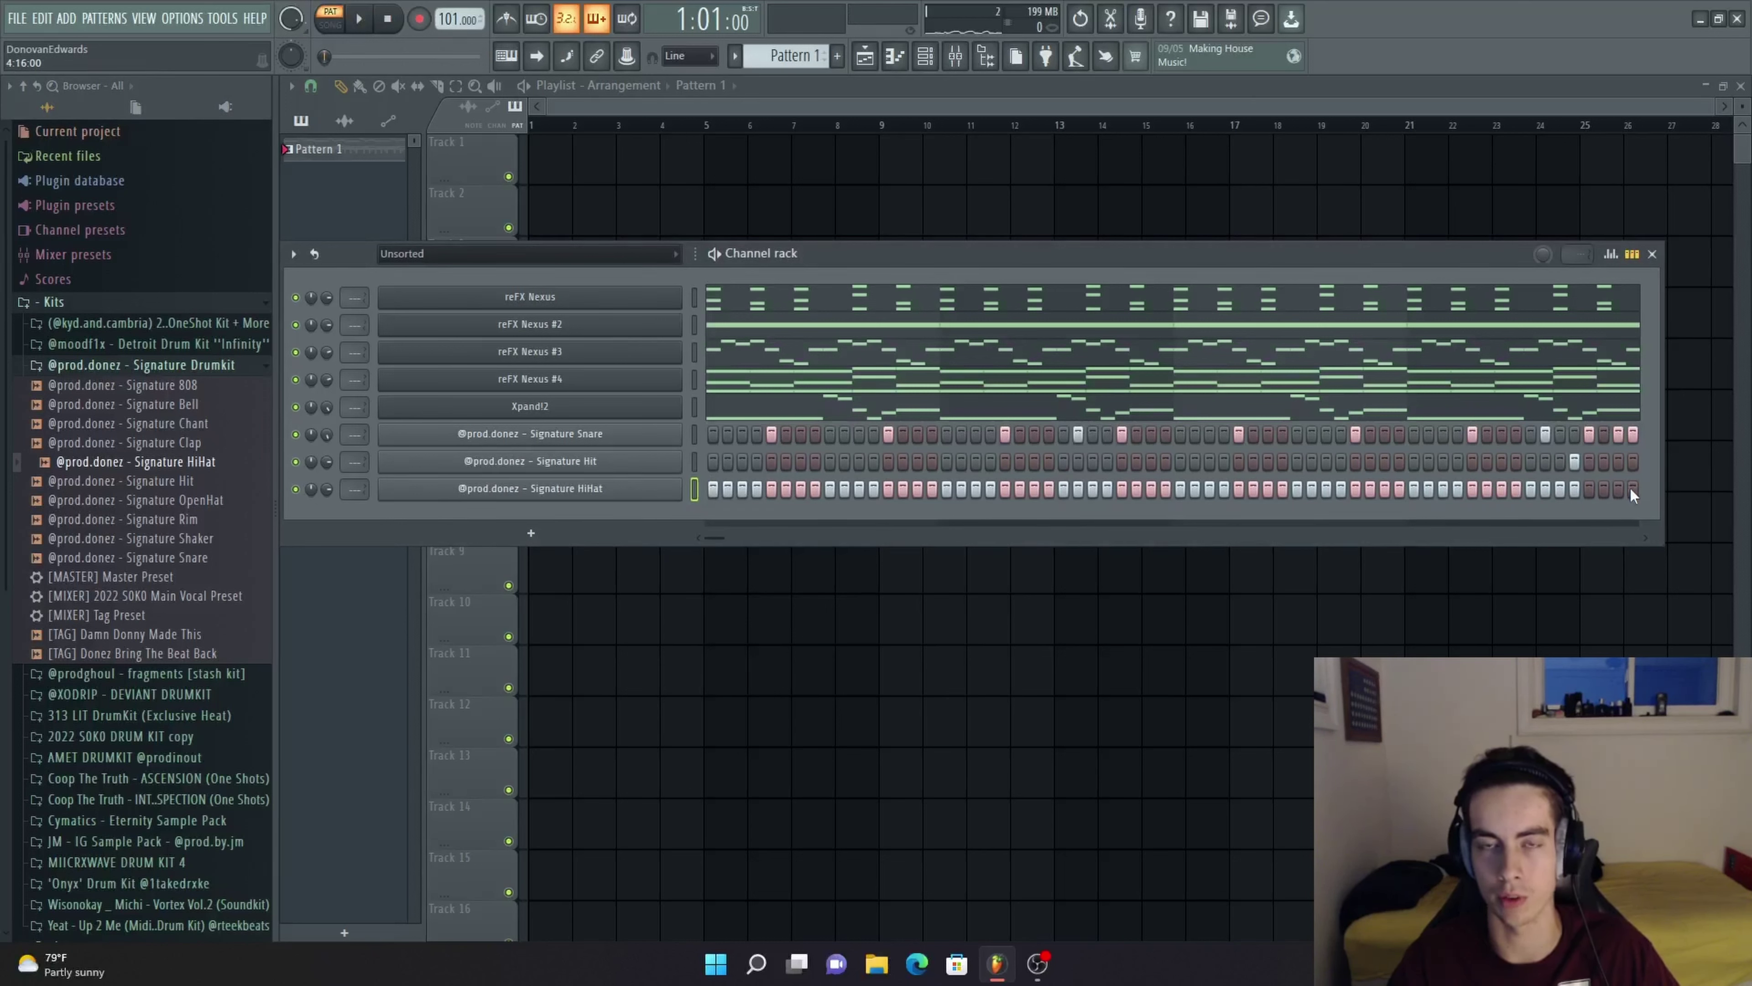
pyautogui.press('space')
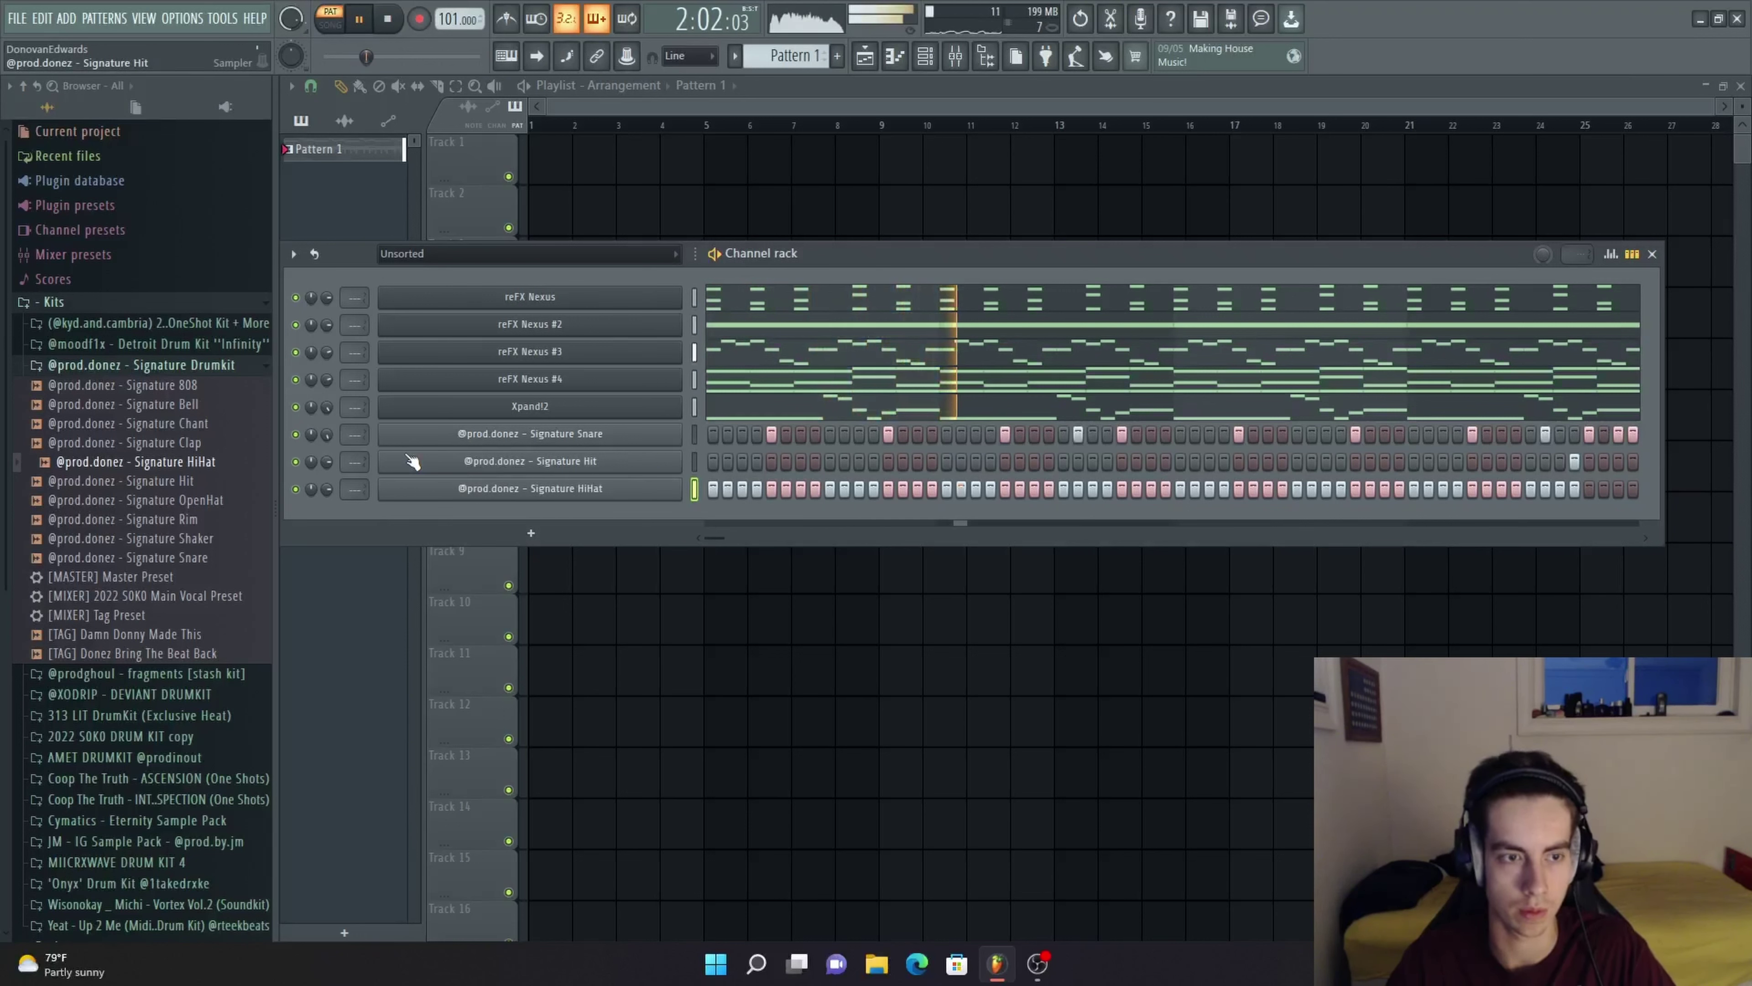
pyautogui.click(222, 424)
pyautogui.moveTo(224, 432); pyautogui.dragTo(583, 519)
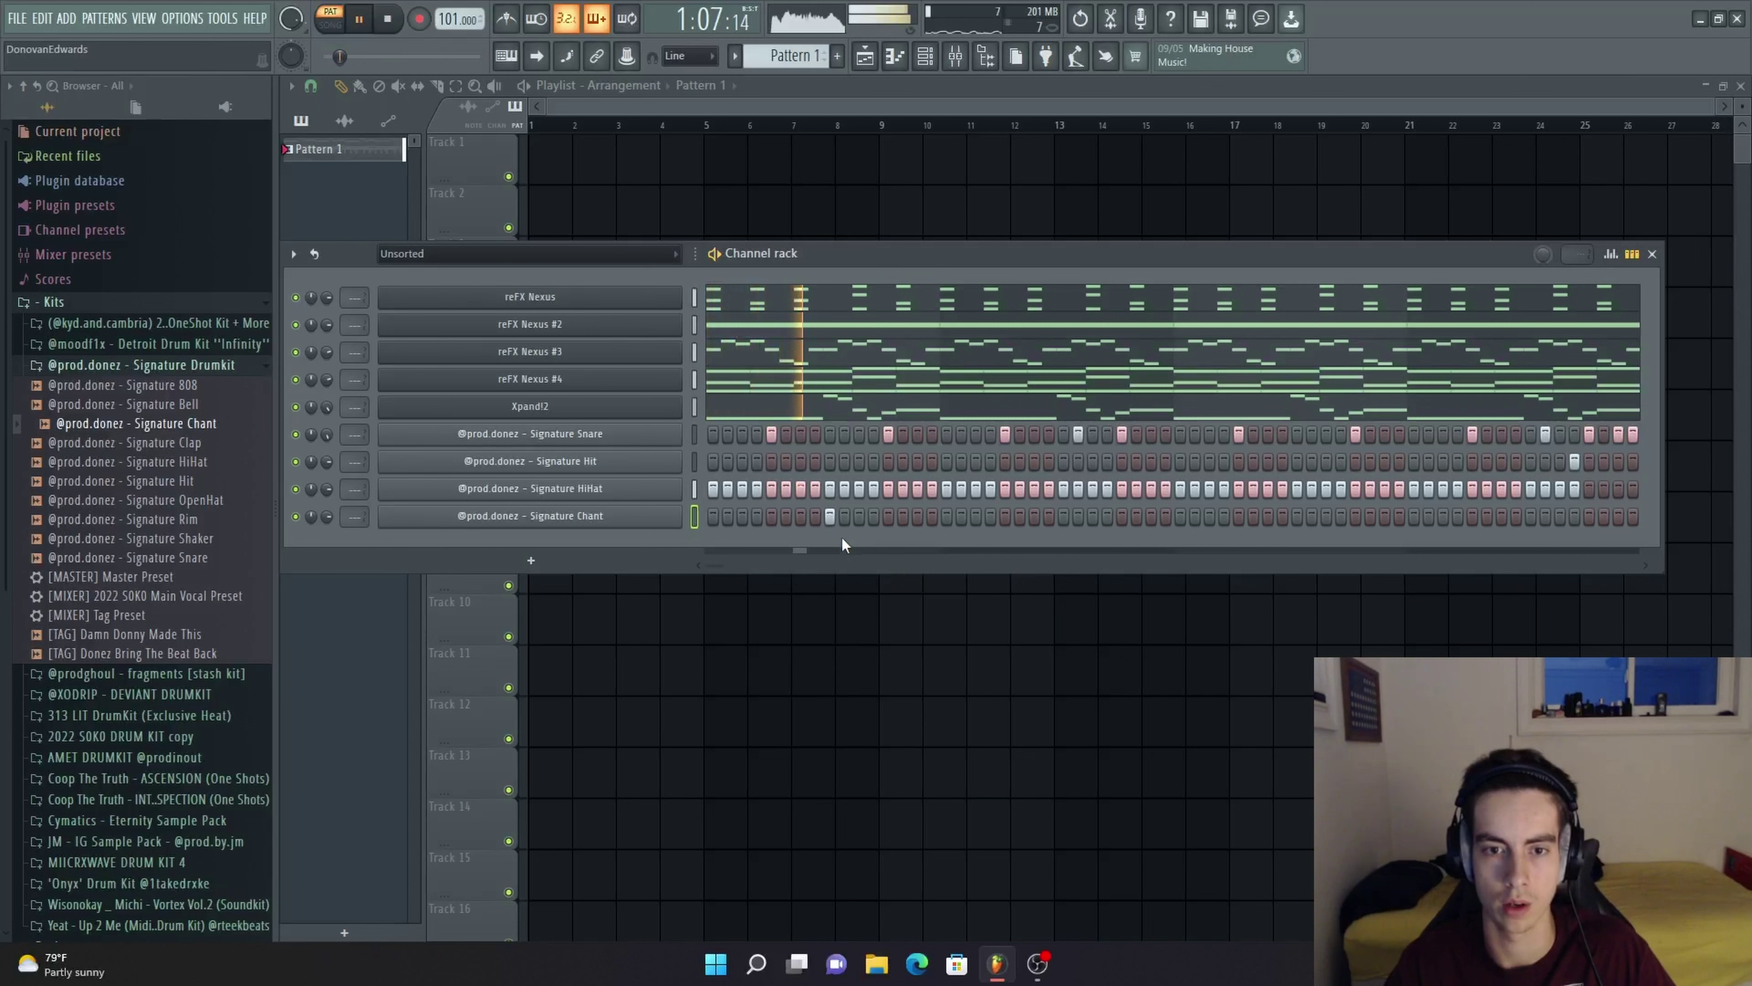
pyautogui.press('space')
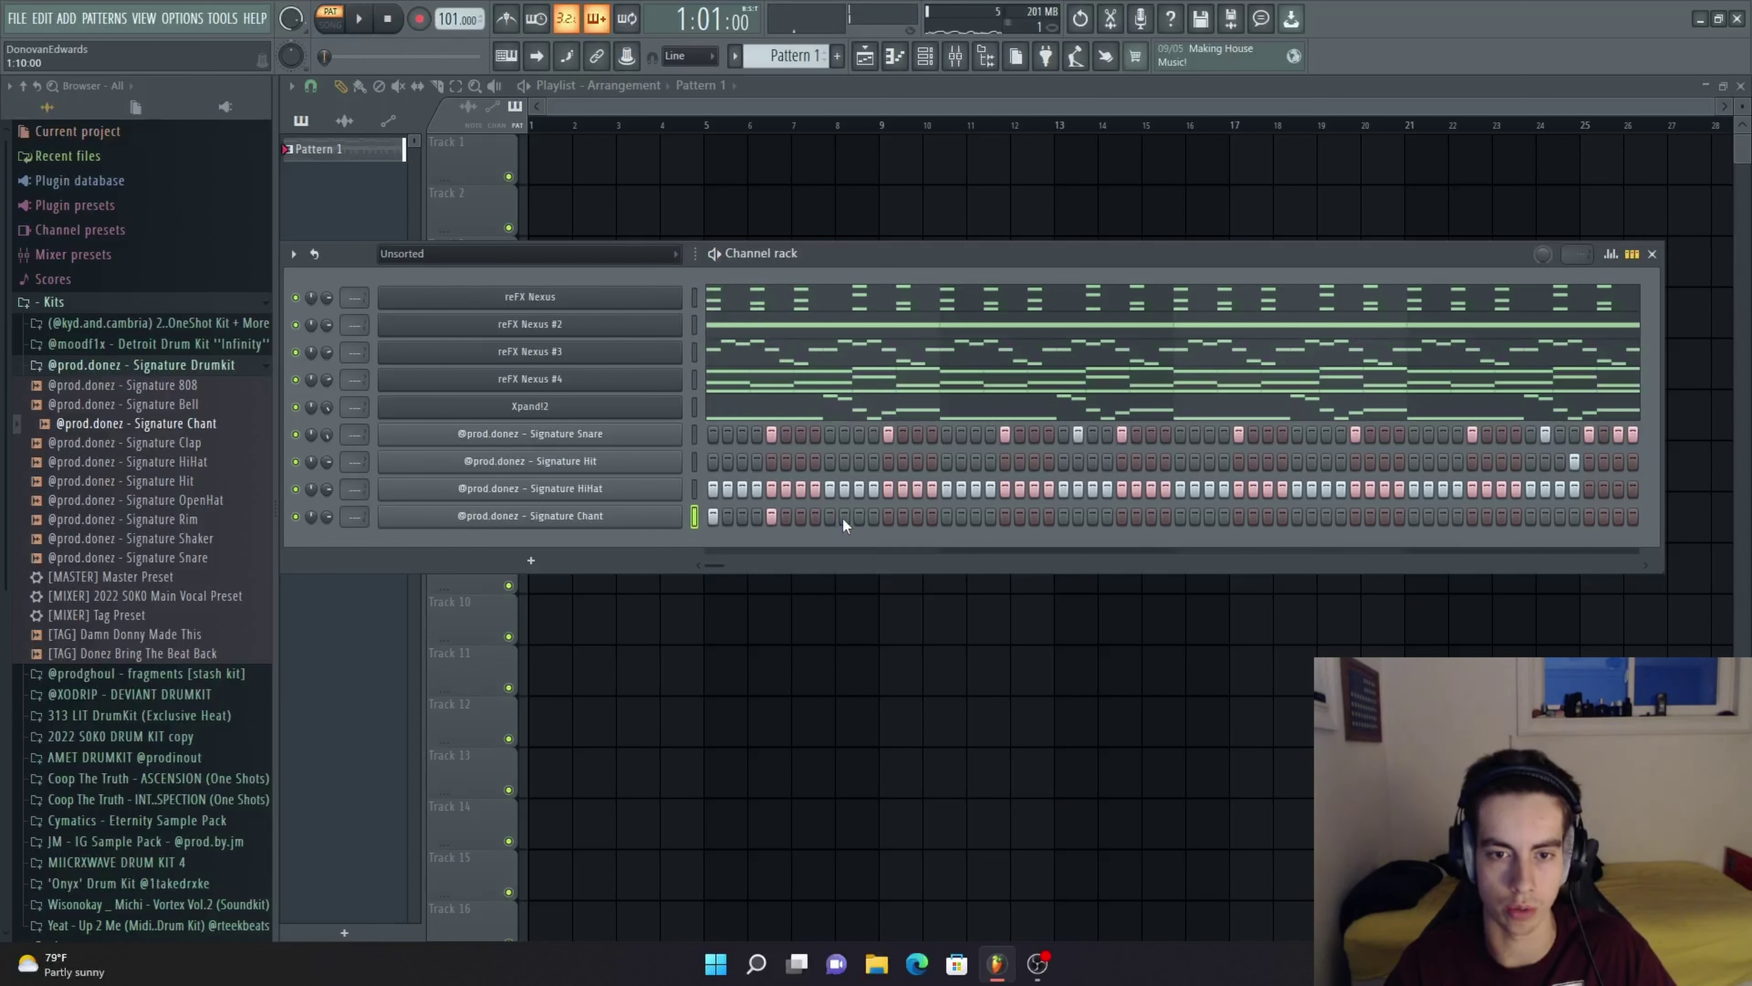
pyautogui.rightClick(771, 516)
pyautogui.rightClick(713, 516)
pyautogui.click(830, 518)
pyautogui.press('space')
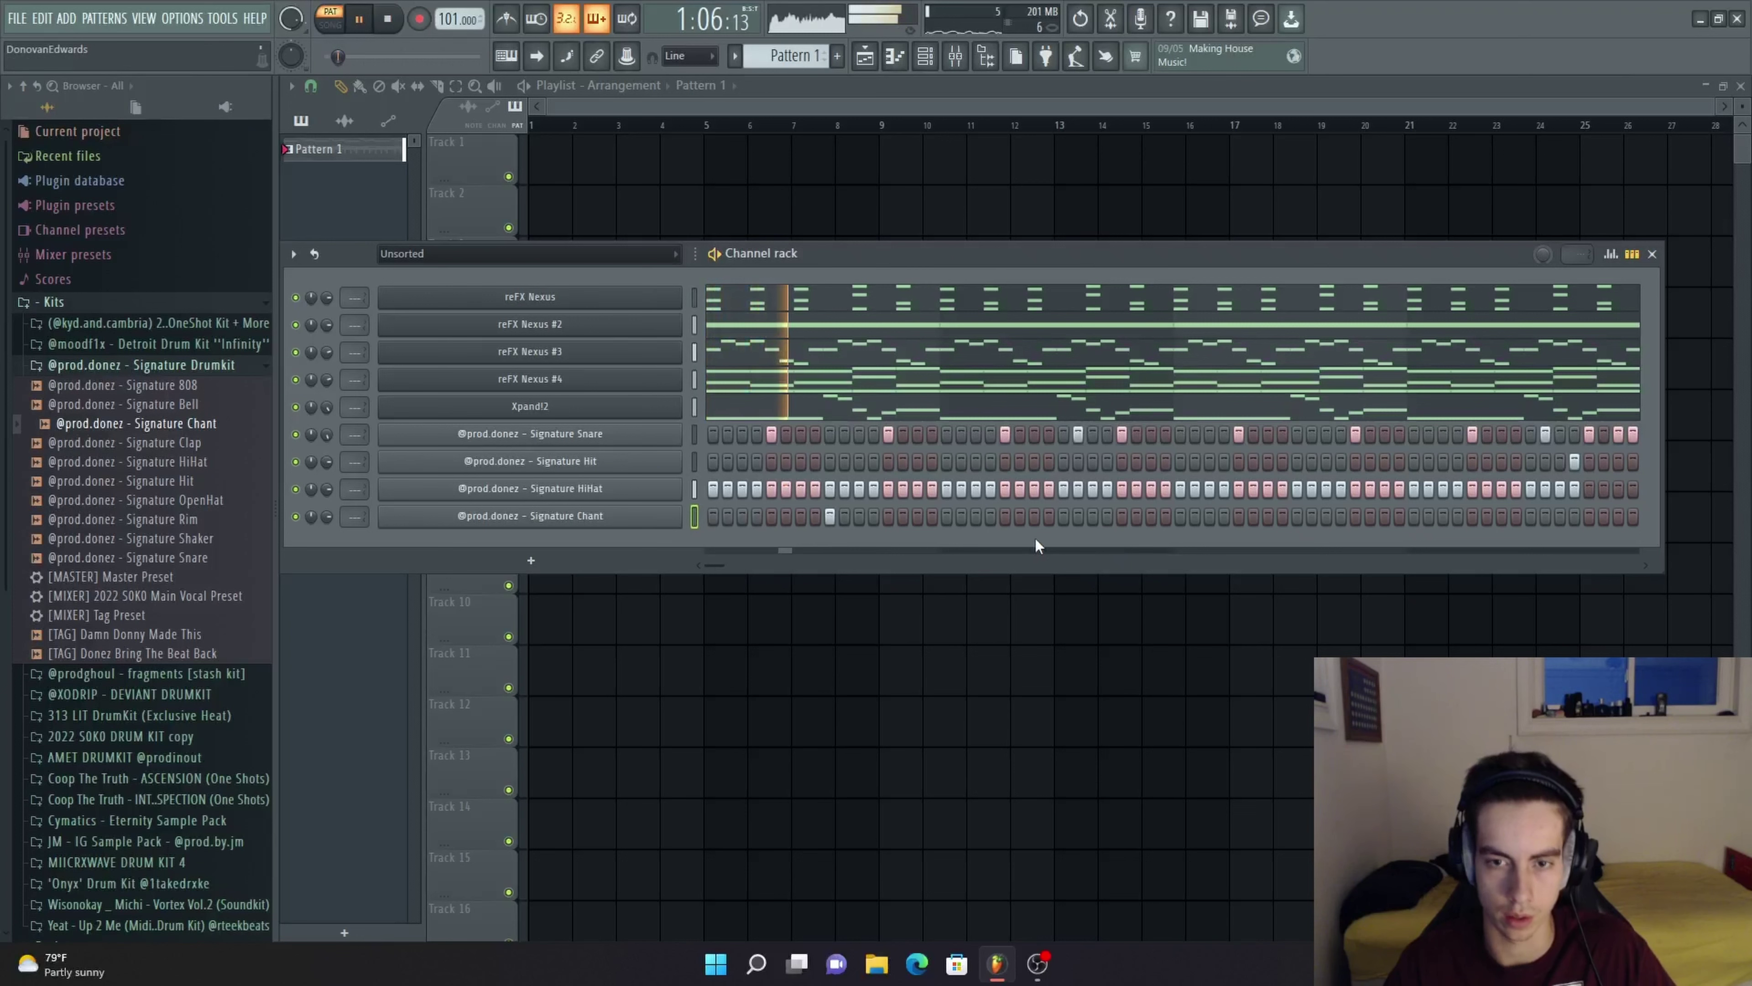
# Repeat the chant hit on step 9 of bars 2, 3 and 4 (steps 25, 41 and 57)
pyautogui.click(1066, 516)
pyautogui.click(1296, 517)
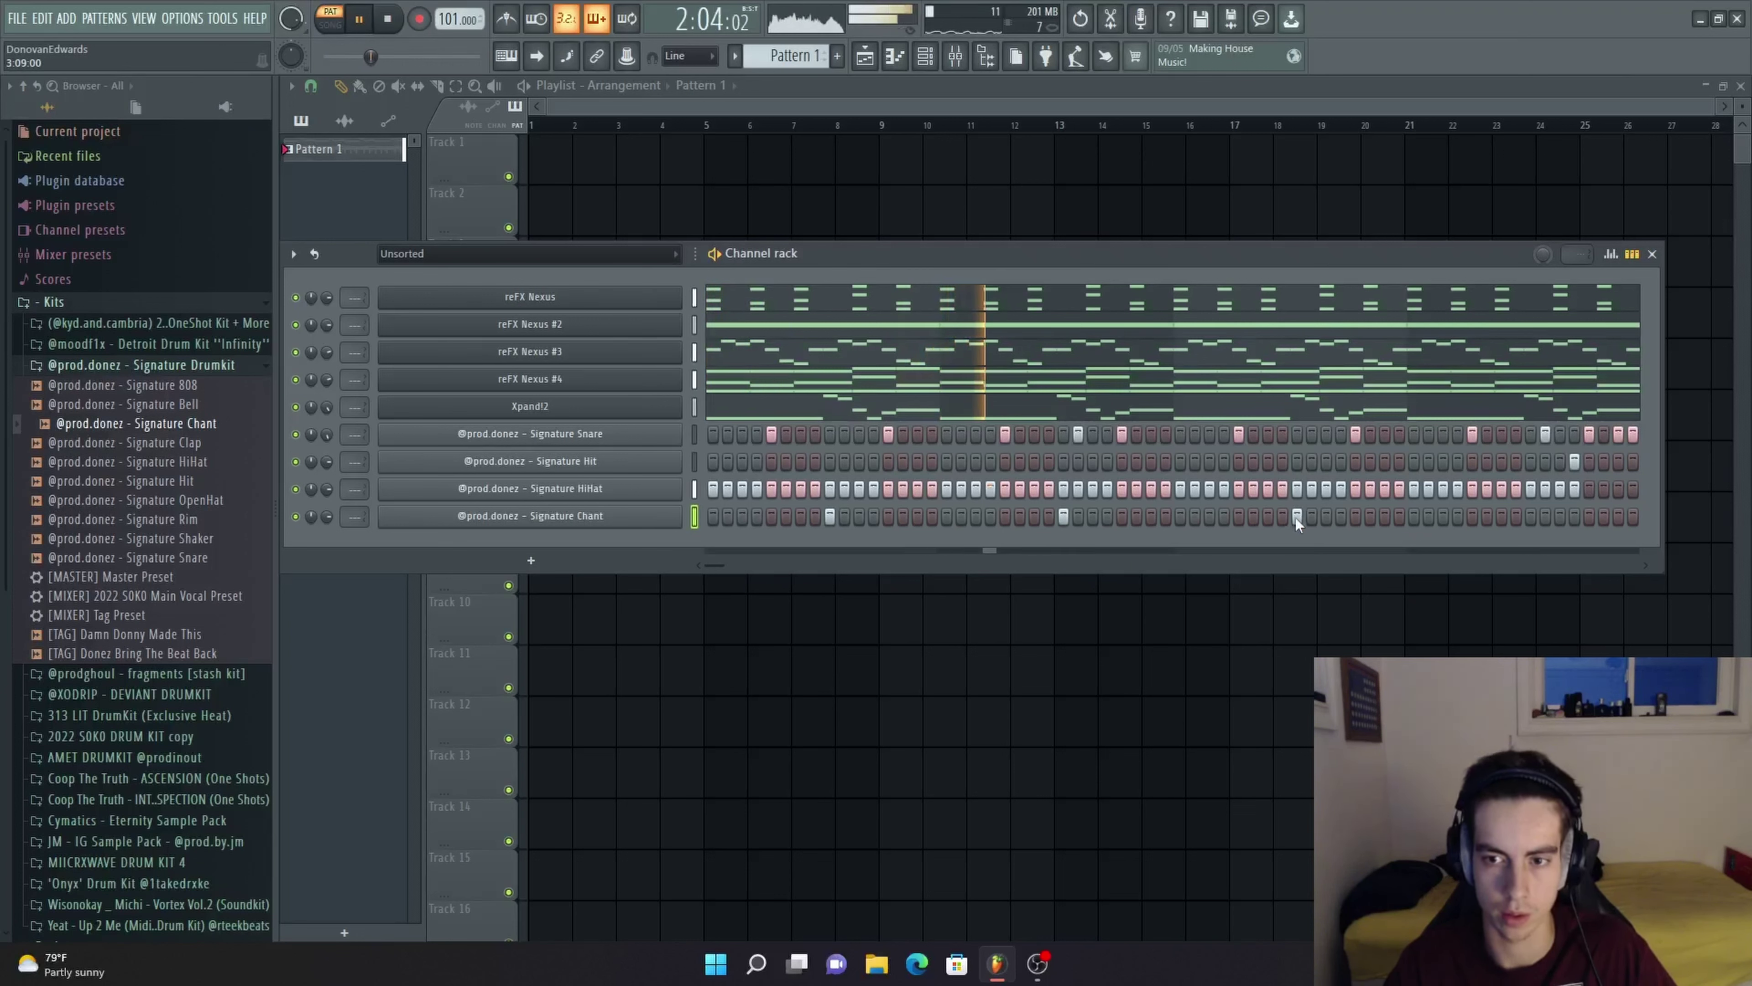
pyautogui.click(1531, 517)
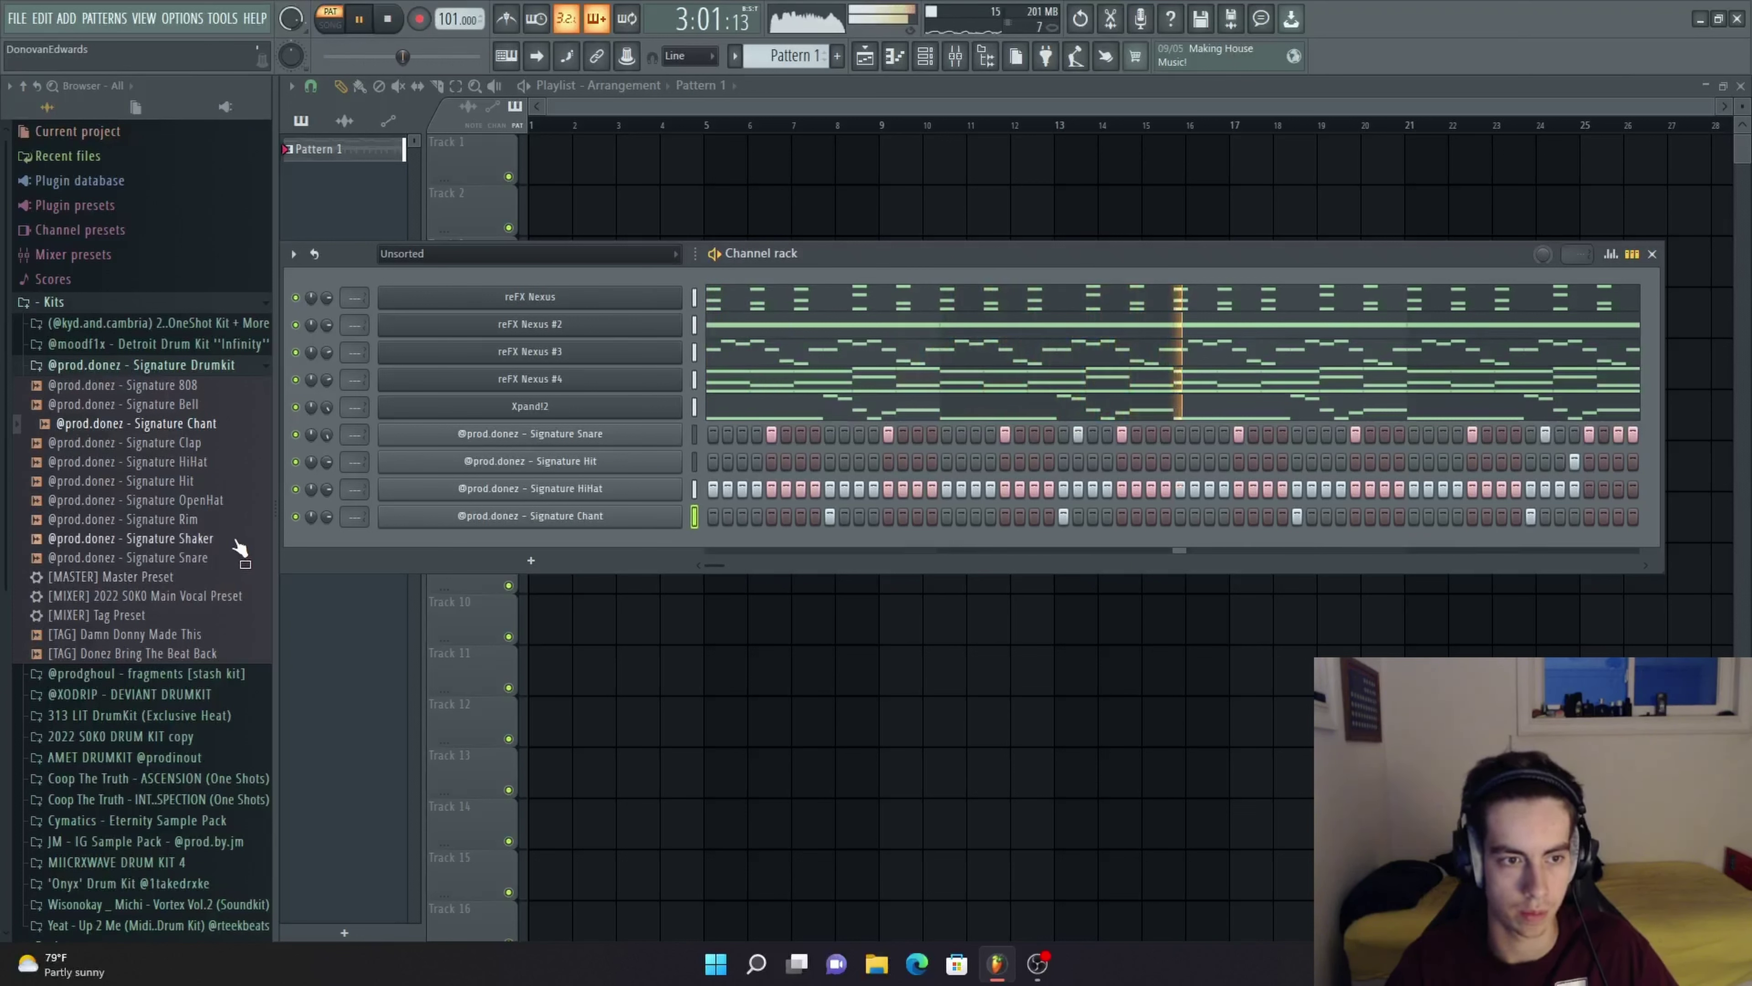
pyautogui.click(229, 502)
pyautogui.moveTo(229, 504); pyautogui.dragTo(638, 556)
pyautogui.rightClick(679, 539)
pyautogui.click(747, 660)
pyautogui.press('space')
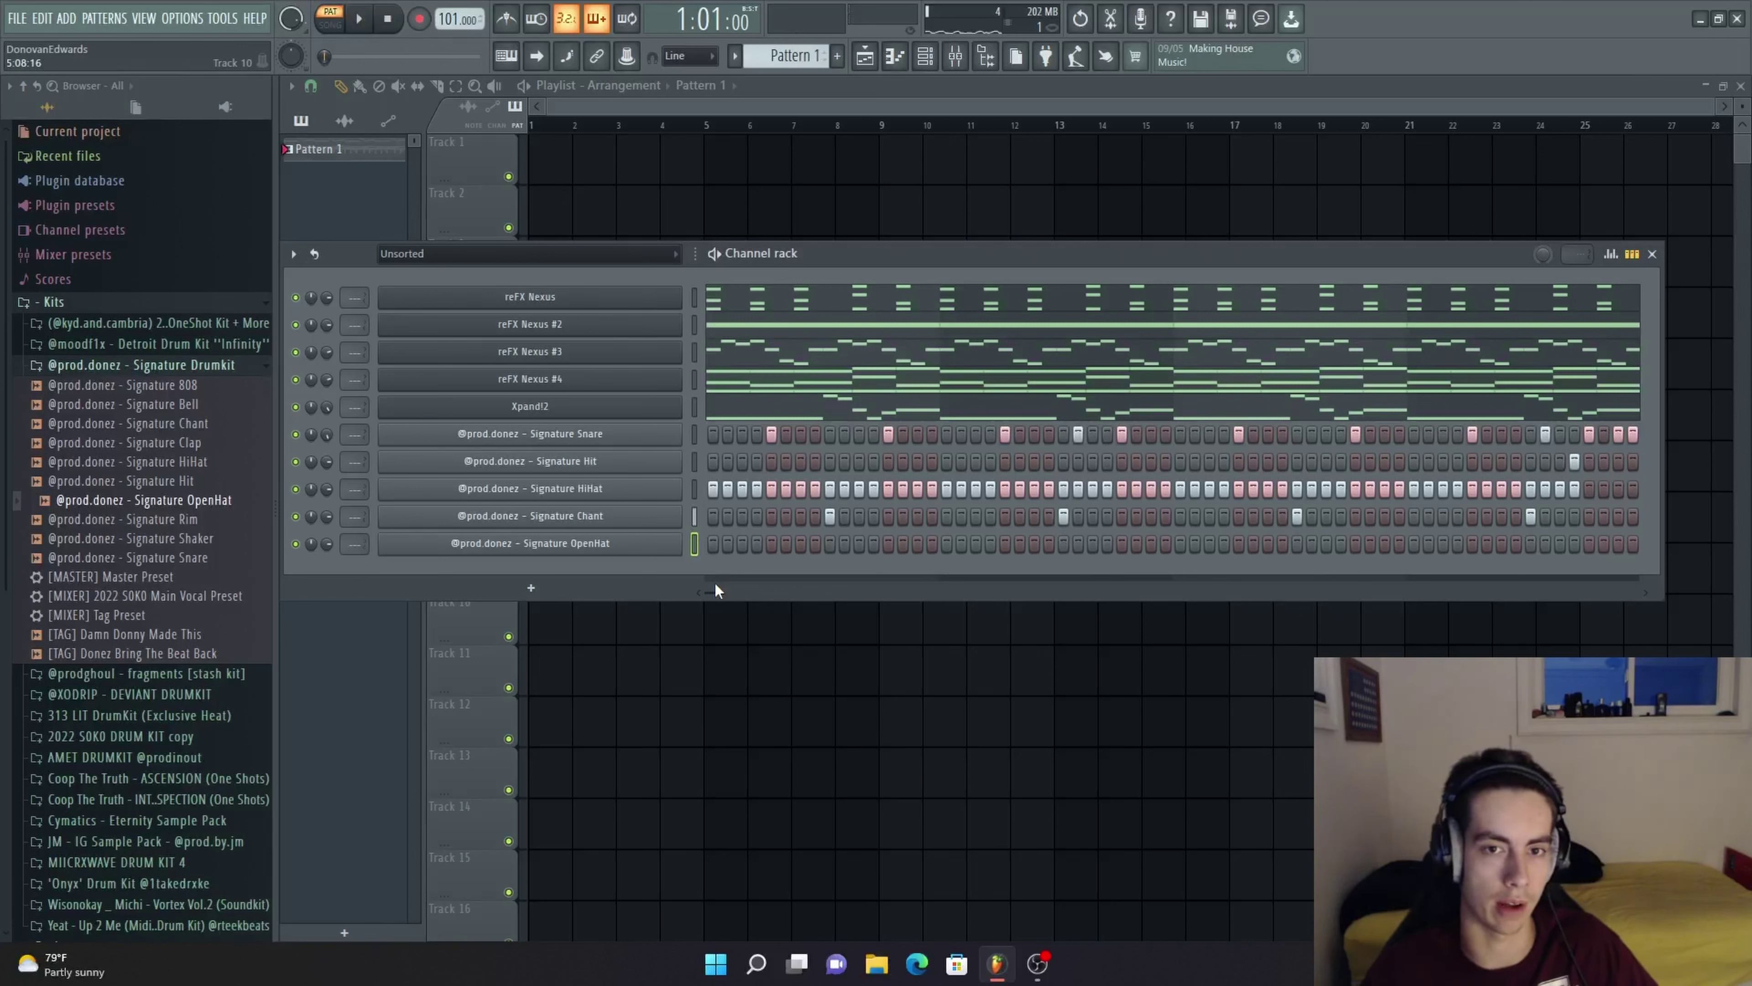
# Place open hat hits on steps 1, 4, 7, 27, 30, 33, 36, 39 and 59 while playing the pattern, leaving step 62 empty
pyautogui.click(711, 543)
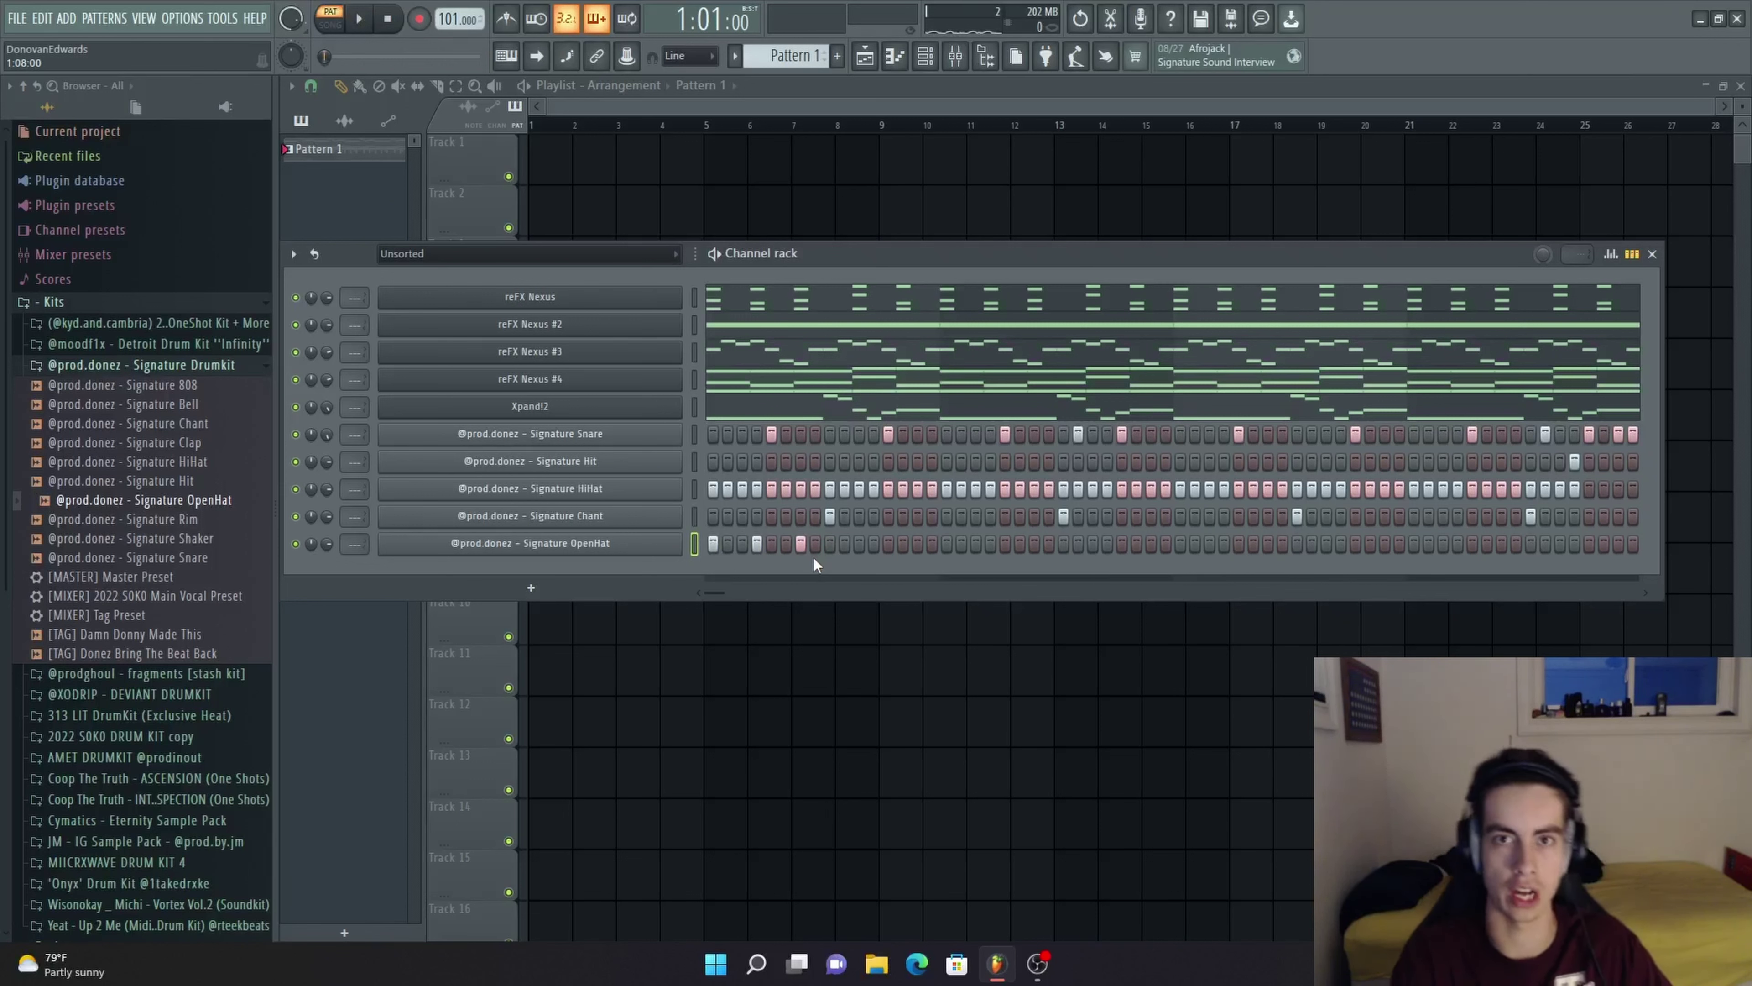
pyautogui.press('space')
pyautogui.click(1092, 545)
pyautogui.click(1136, 545)
pyautogui.click(1180, 545)
pyautogui.click(1224, 545)
pyautogui.click(1268, 546)
pyautogui.click(1562, 548)
pyautogui.click(1606, 547)
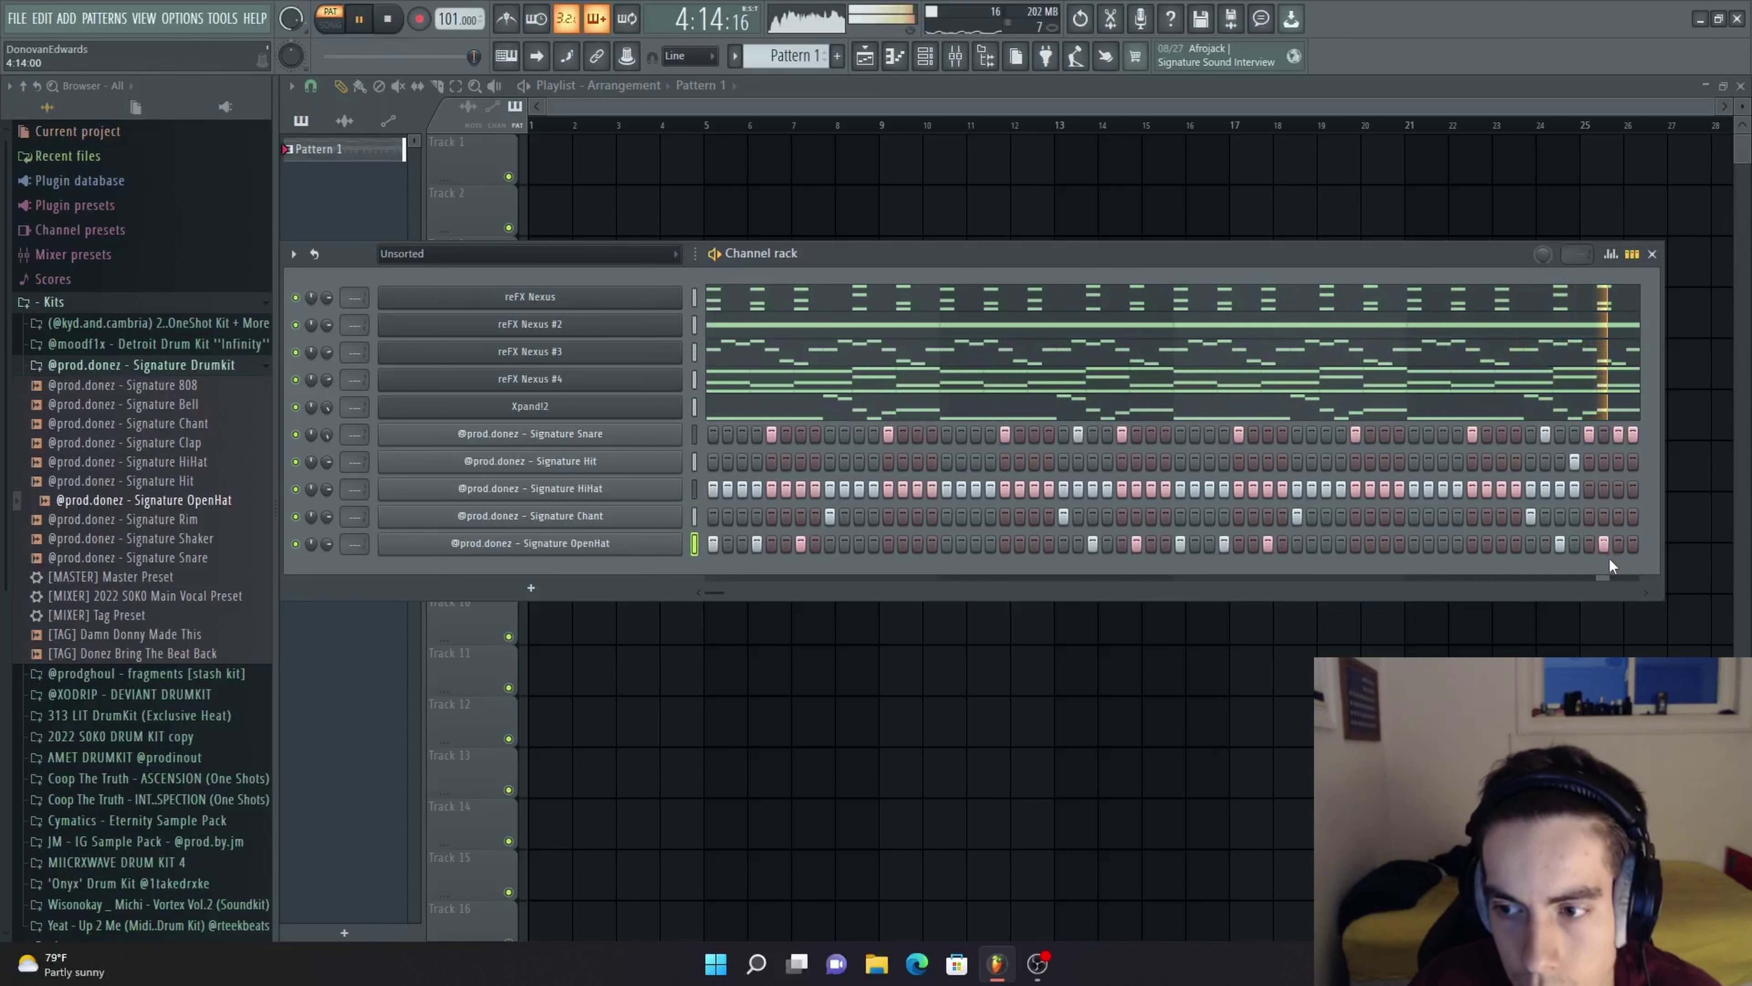
pyautogui.click(1604, 545)
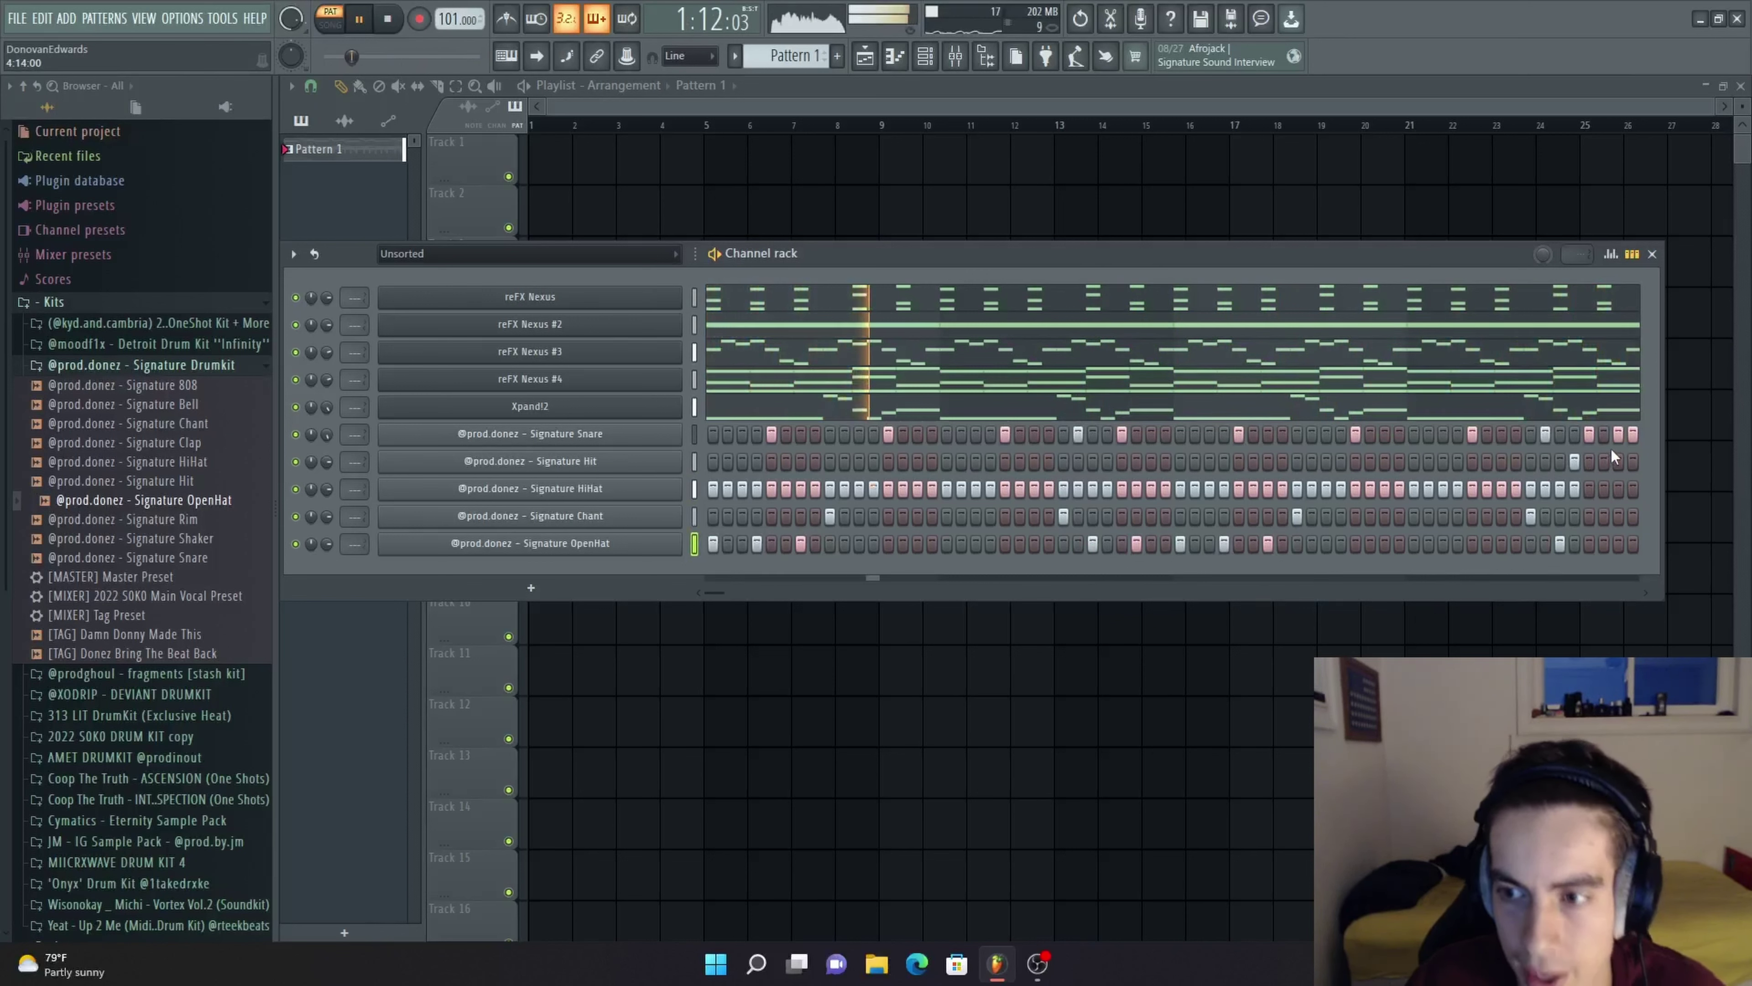
# Remove the snare hits on steps 61, 63 and 64 at the end of bar 4 and replay the pattern
pyautogui.press('space')
pyautogui.rightClick(1589, 435)
pyautogui.rightClick(1617, 435)
pyautogui.rightClick(1633, 435)
pyautogui.press('space')
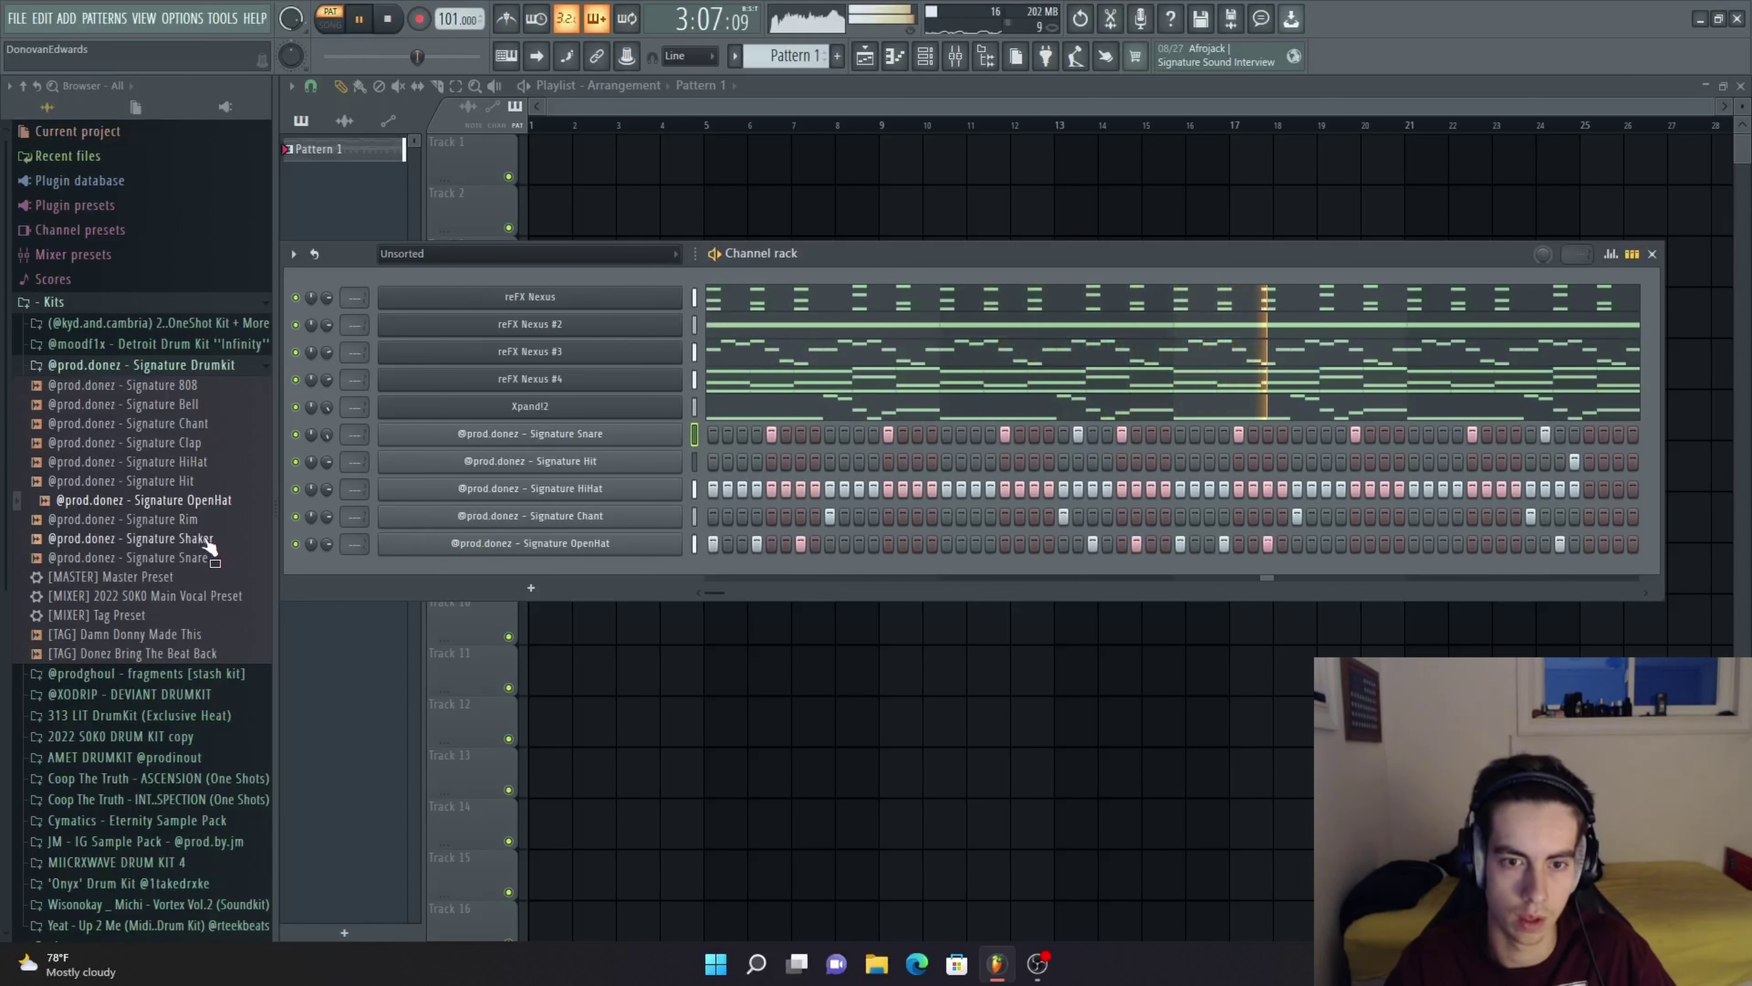
pyautogui.press('space')
pyautogui.moveTo(210, 547); pyautogui.dragTo(855, 579)
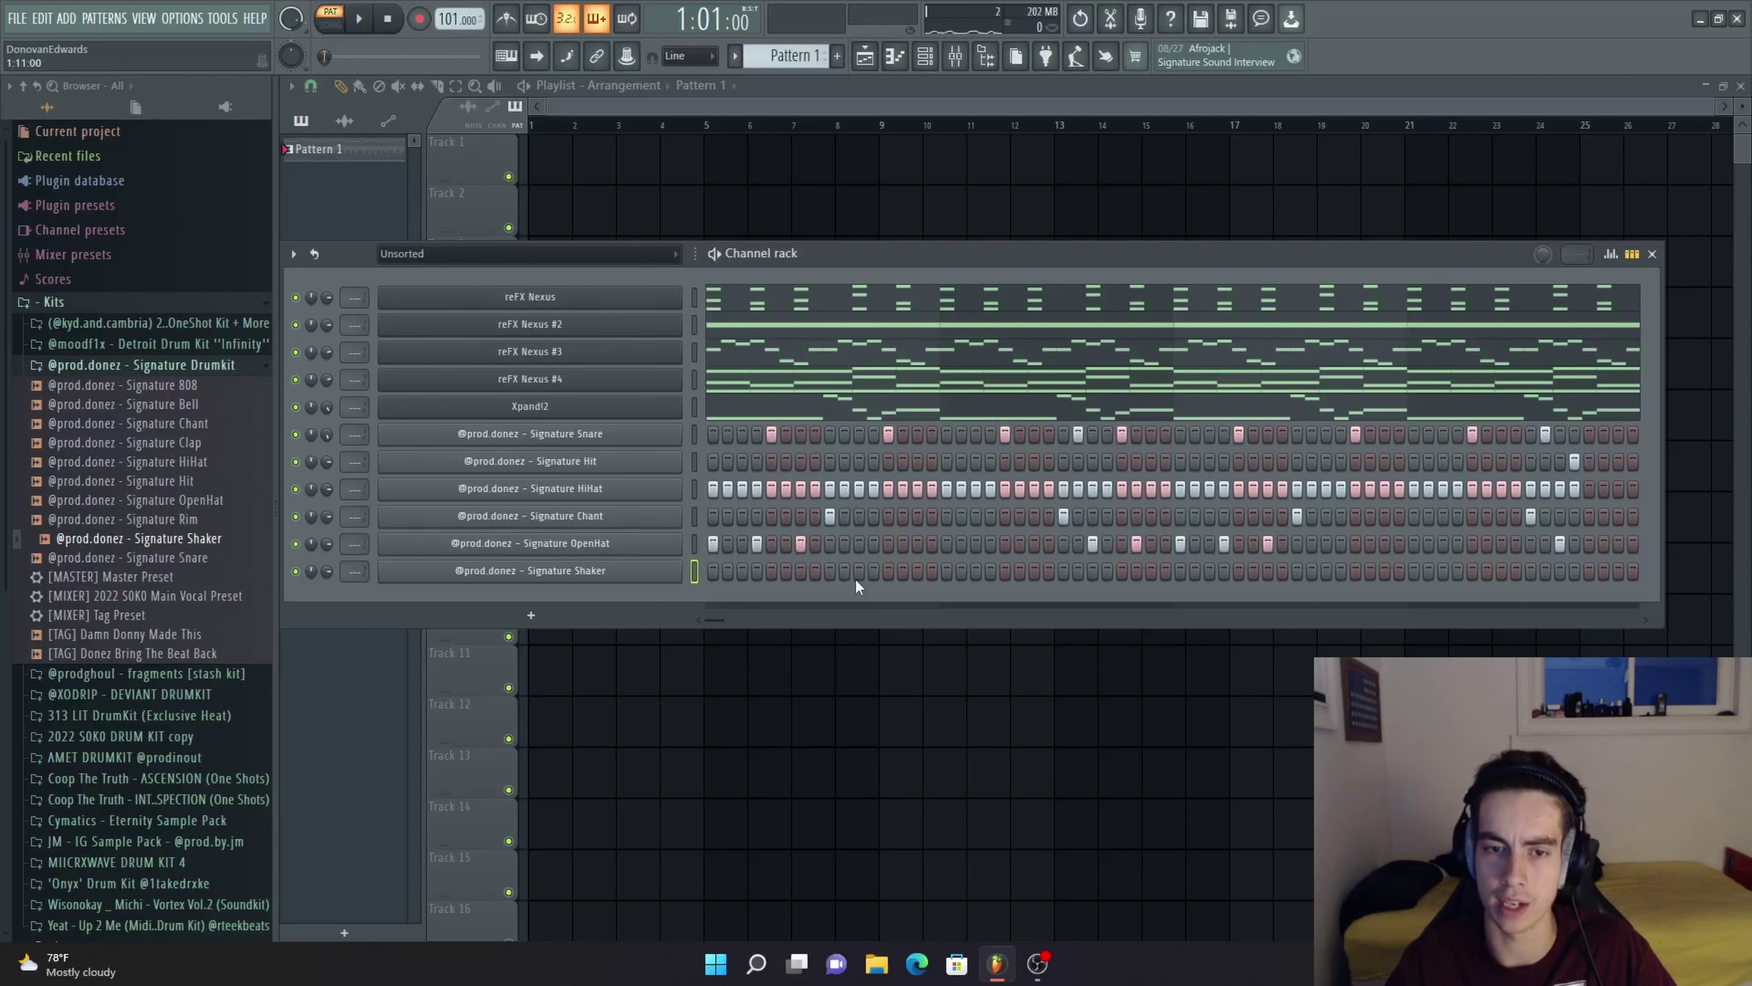
# Solo the shaker channel briefly, restore all channels with its steps empty, and play the pattern
pyautogui.click(781, 570)
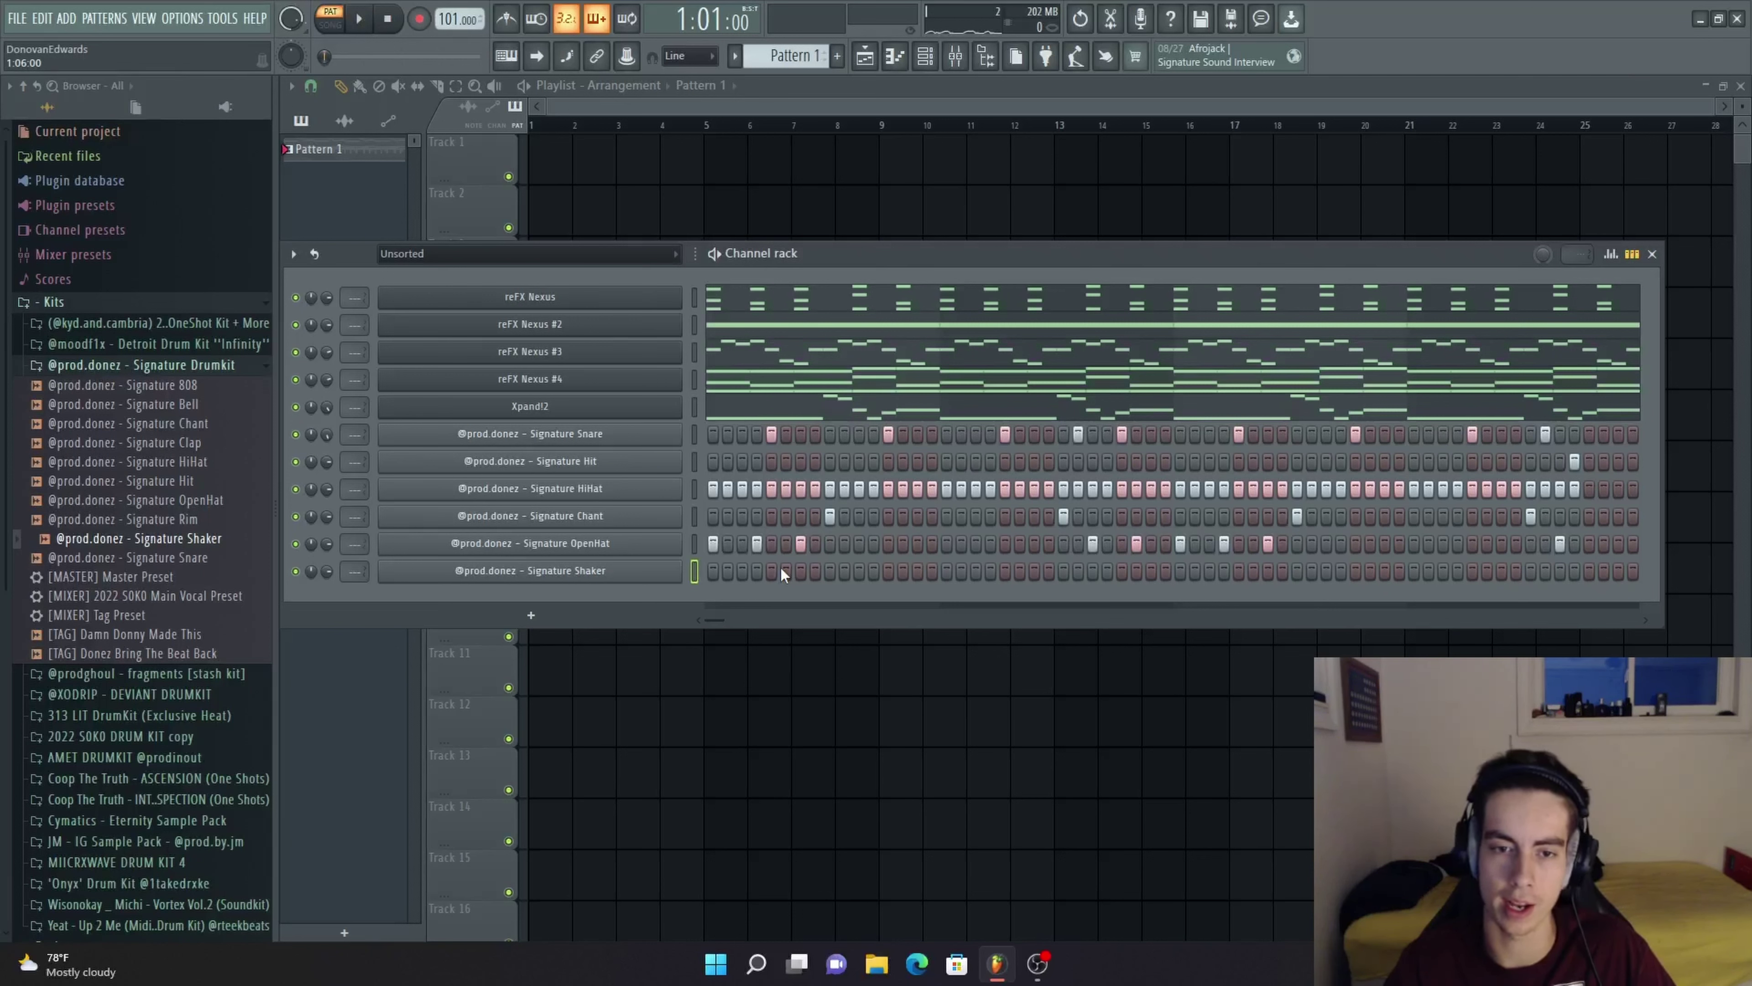
pyautogui.click(295, 571)
pyautogui.rightClick(786, 572)
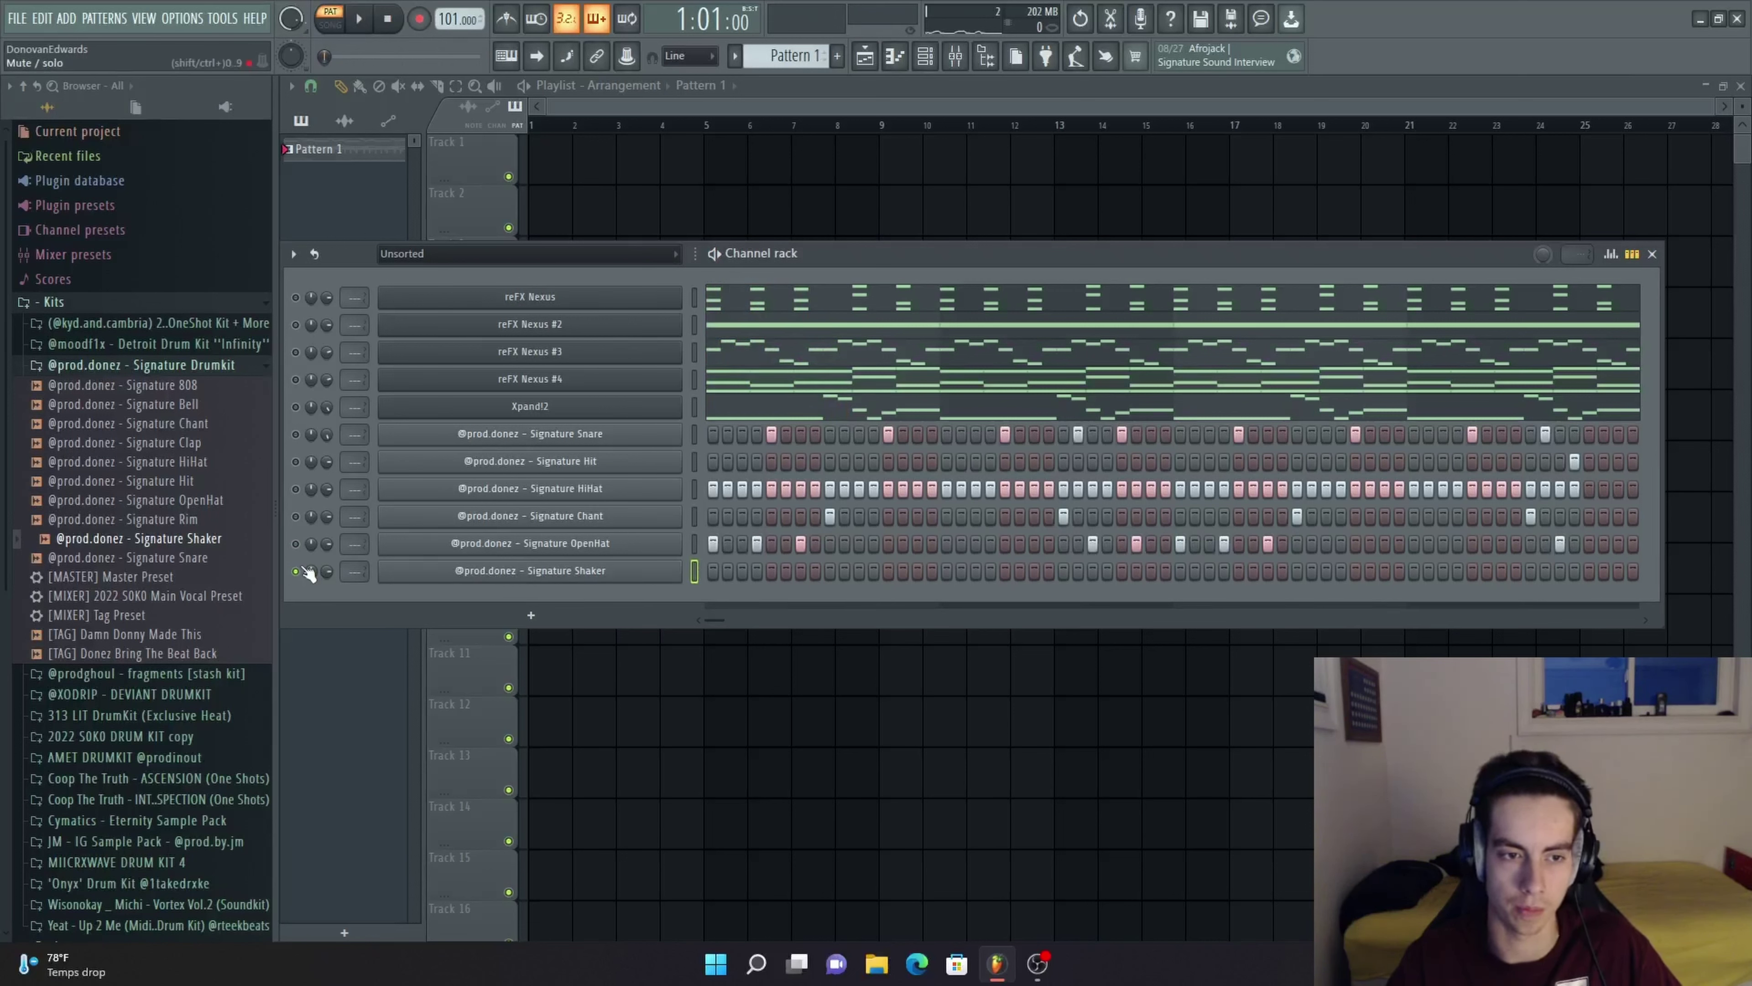
pyautogui.press('space')
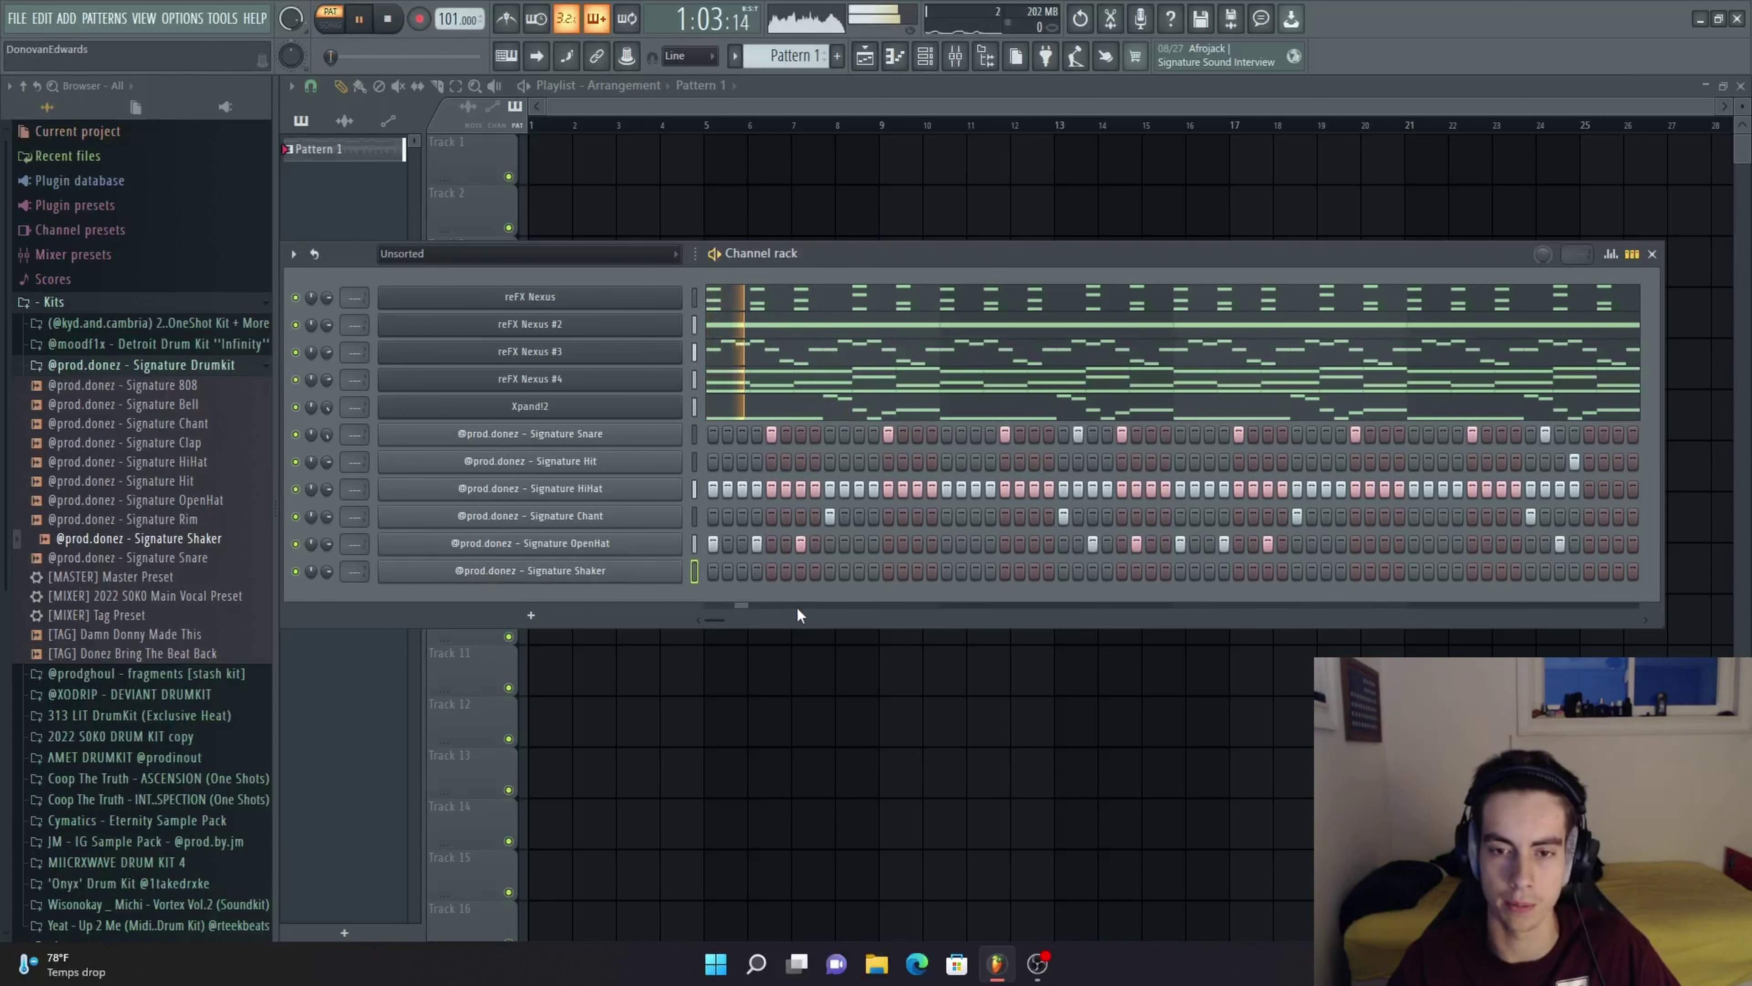